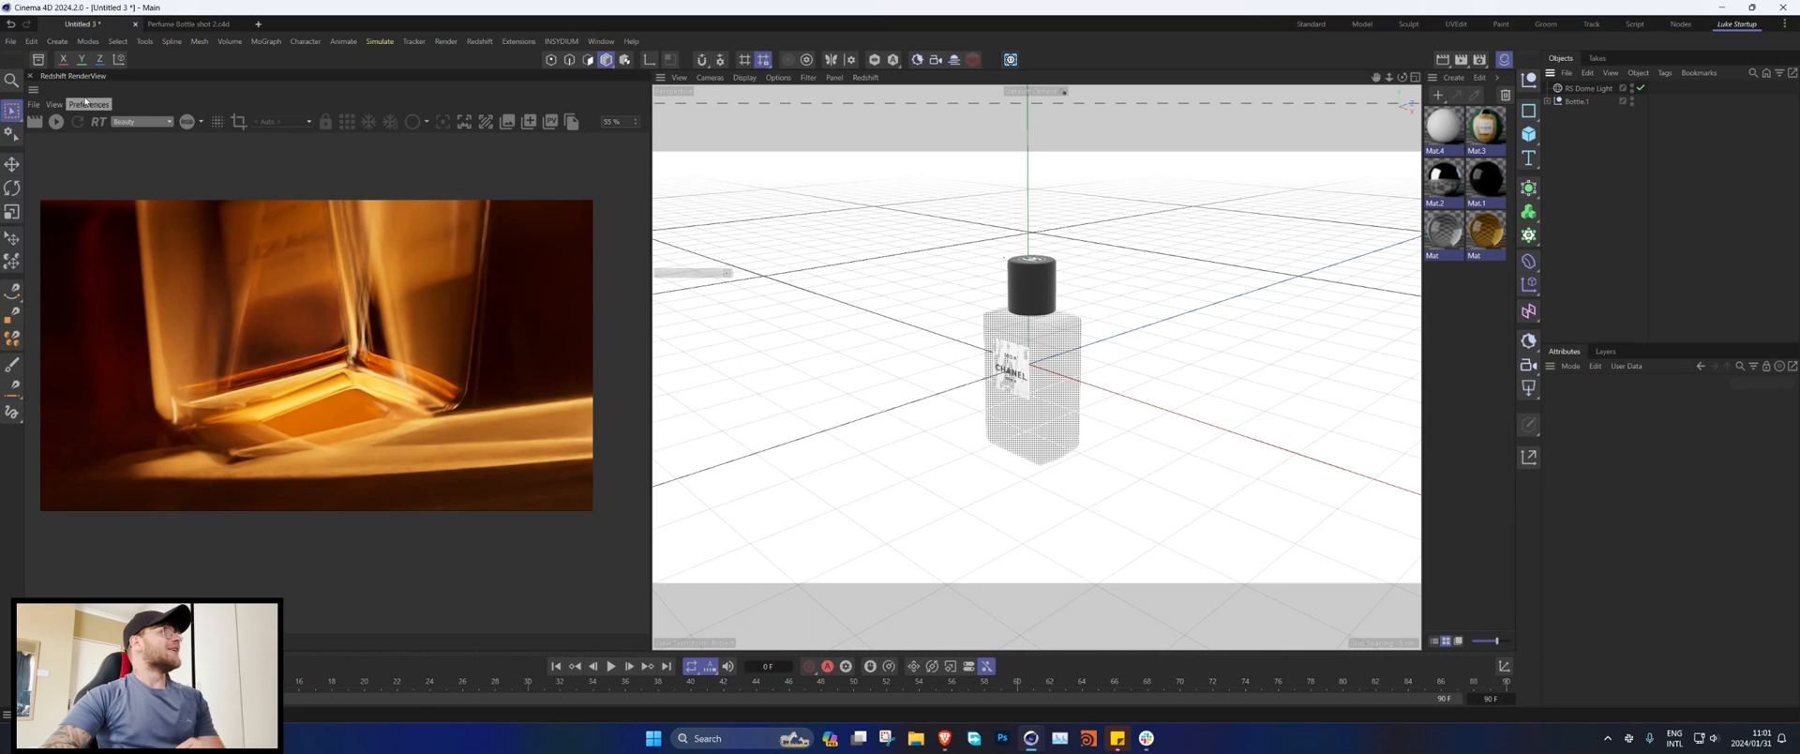
Step: Start the interactive Redshift render and frame the perfume bottle from the front
left_click(53, 122)
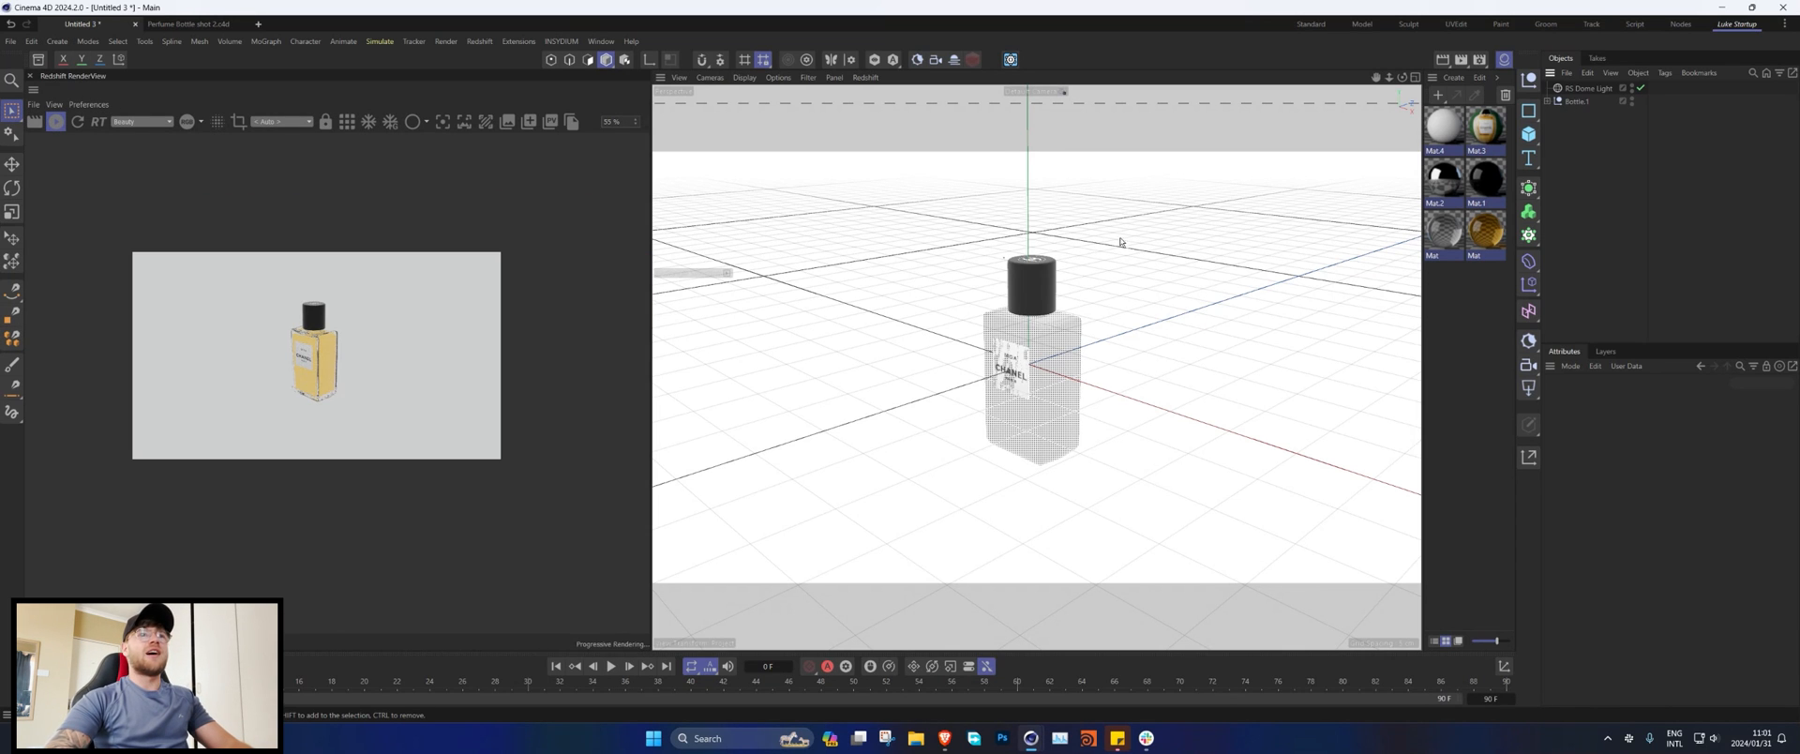
scroll(1018, 340, "up", 5)
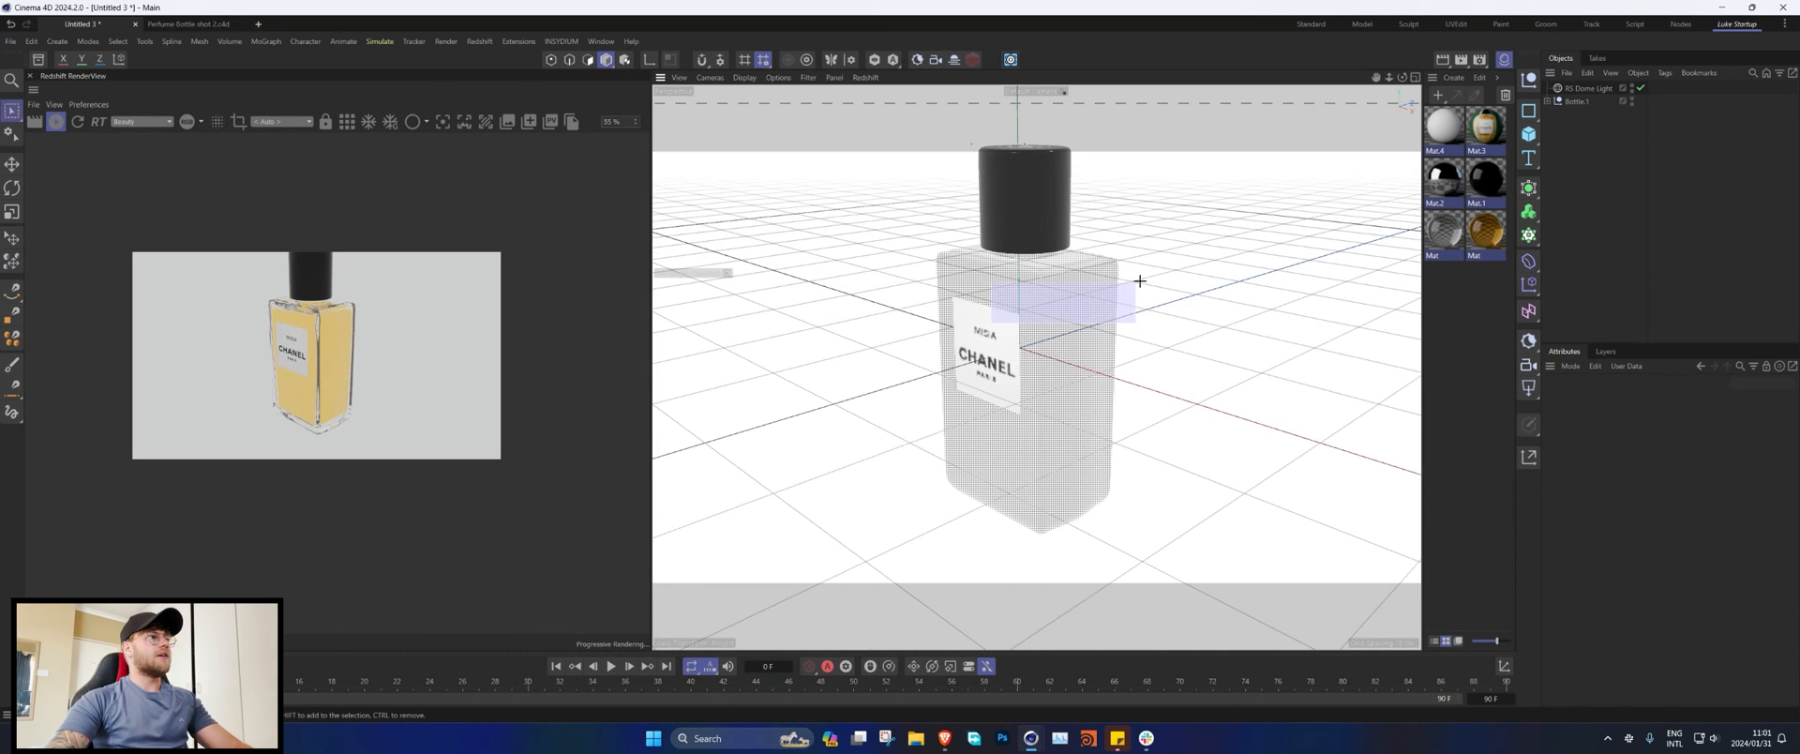
left_click(985, 305)
left_click_drag(985, 306, 1083, 267, "alt")
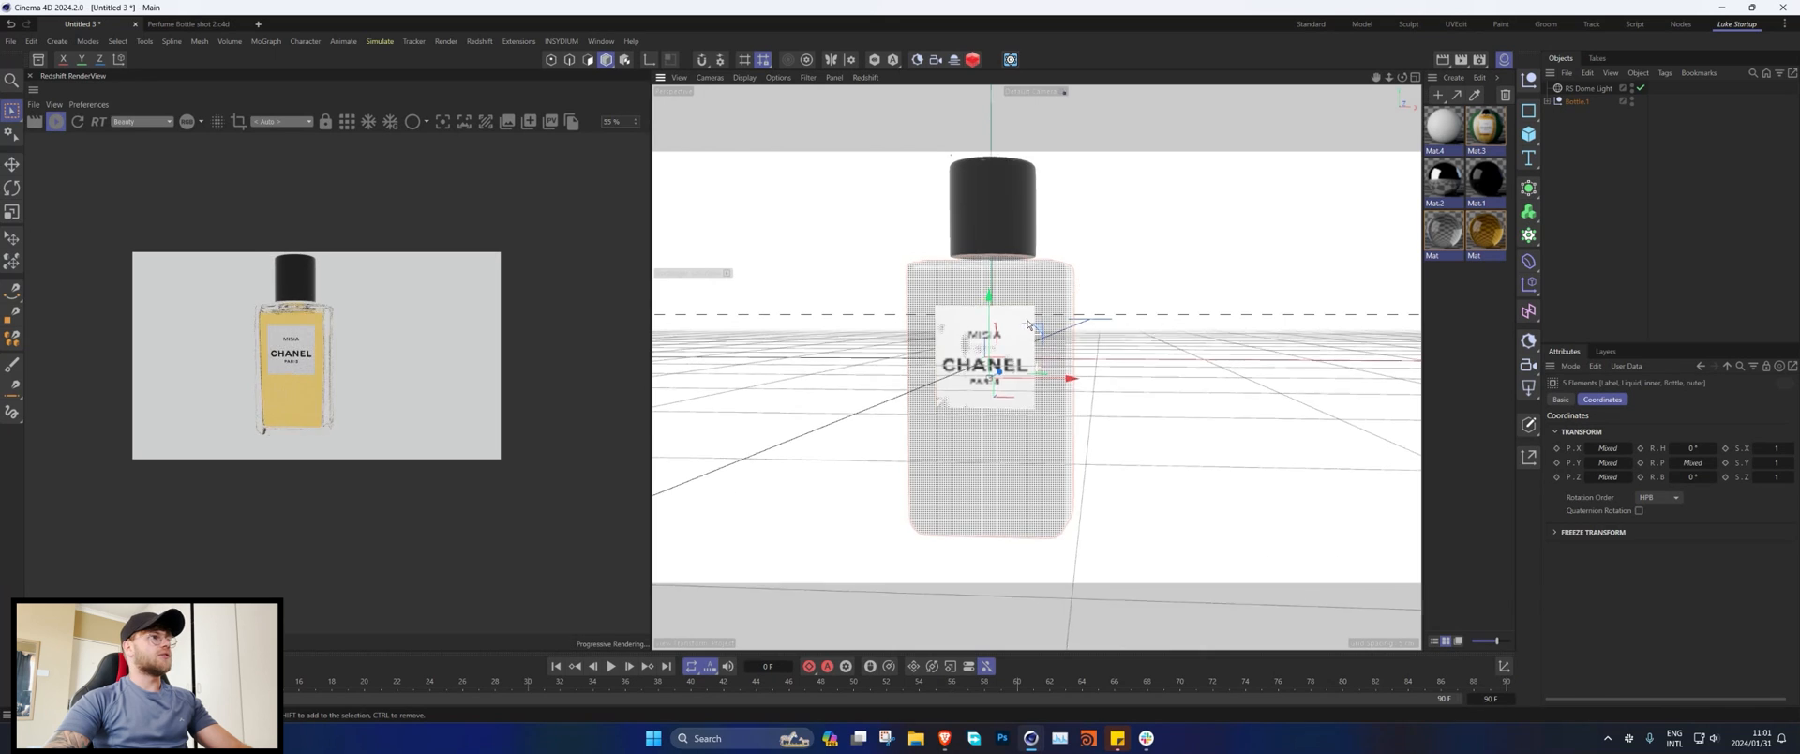
middle_click_drag(1083, 266, 1136, 279, "alt")
left_click_drag(1137, 280, 1121, 281, "alt")
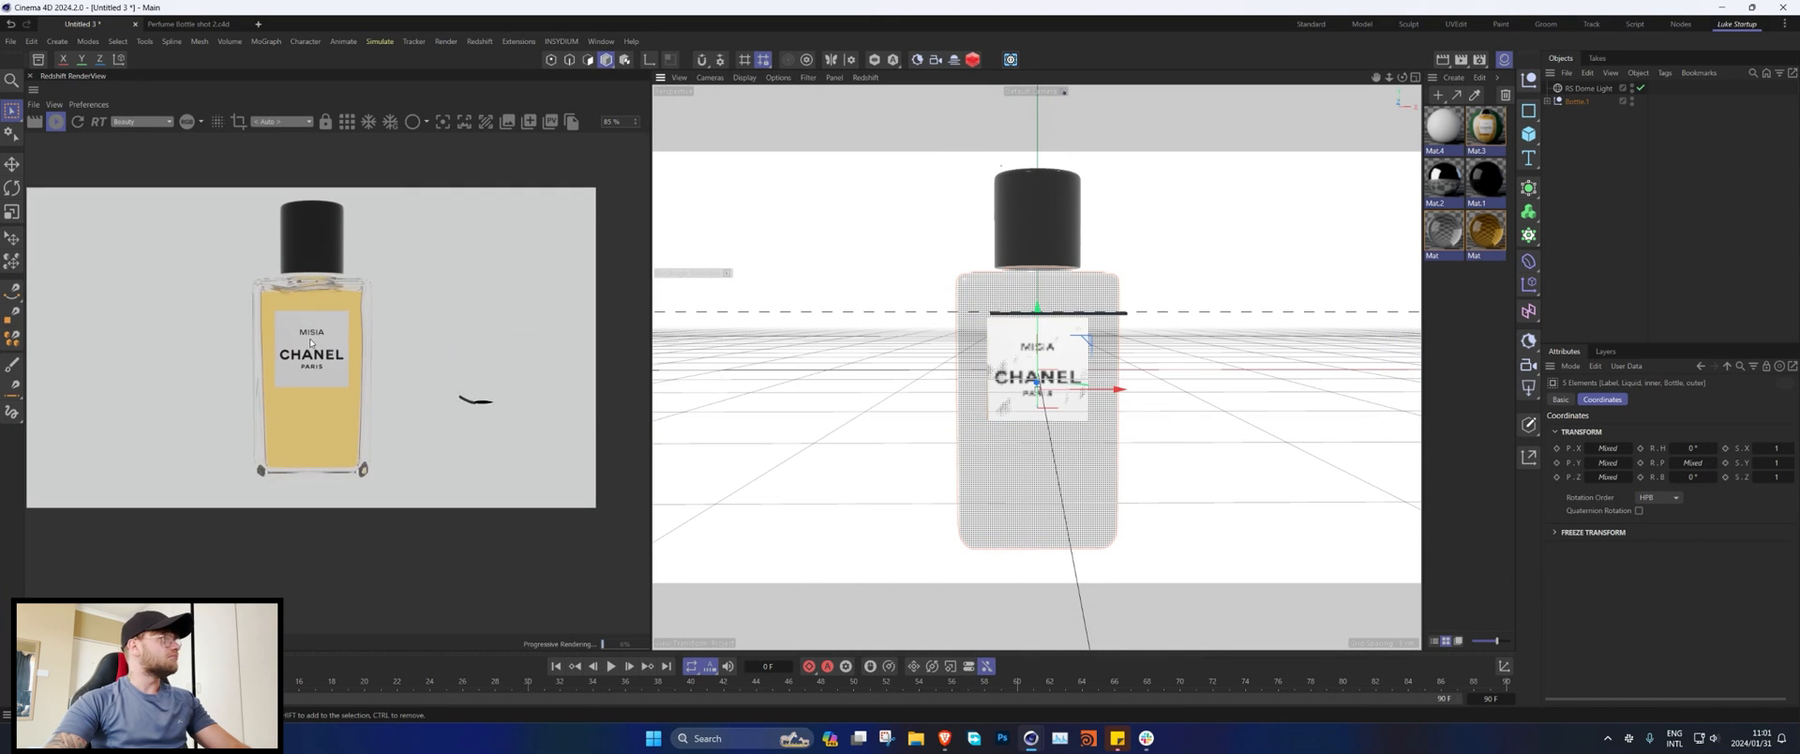
scroll(310, 343, "up", 1)
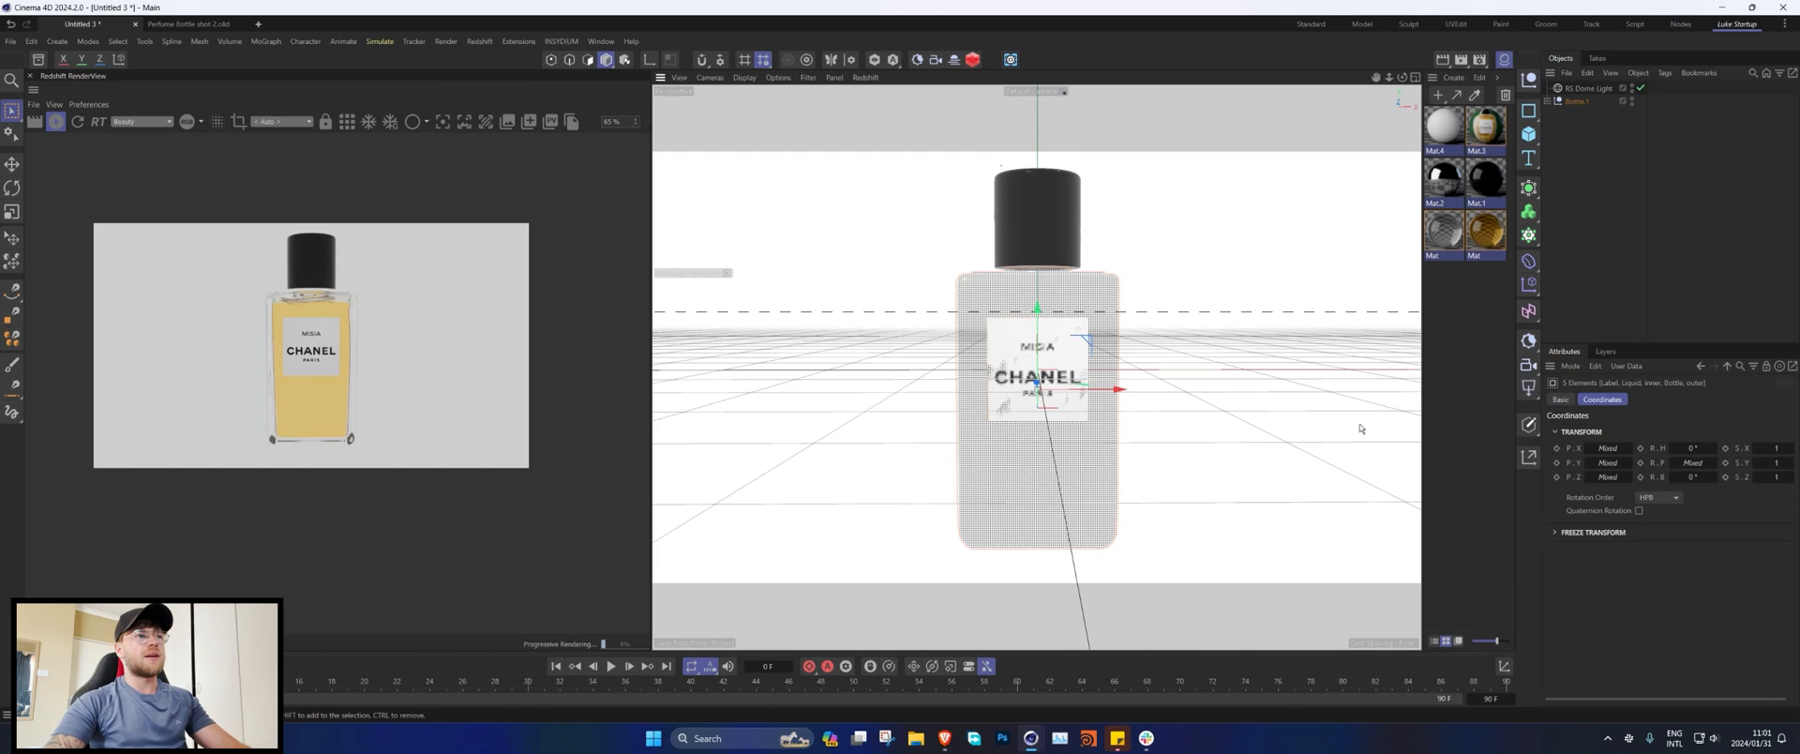
scroll(1146, 340, "down", 1)
middle_click_drag(1147, 343, 1114, 362, "alt")
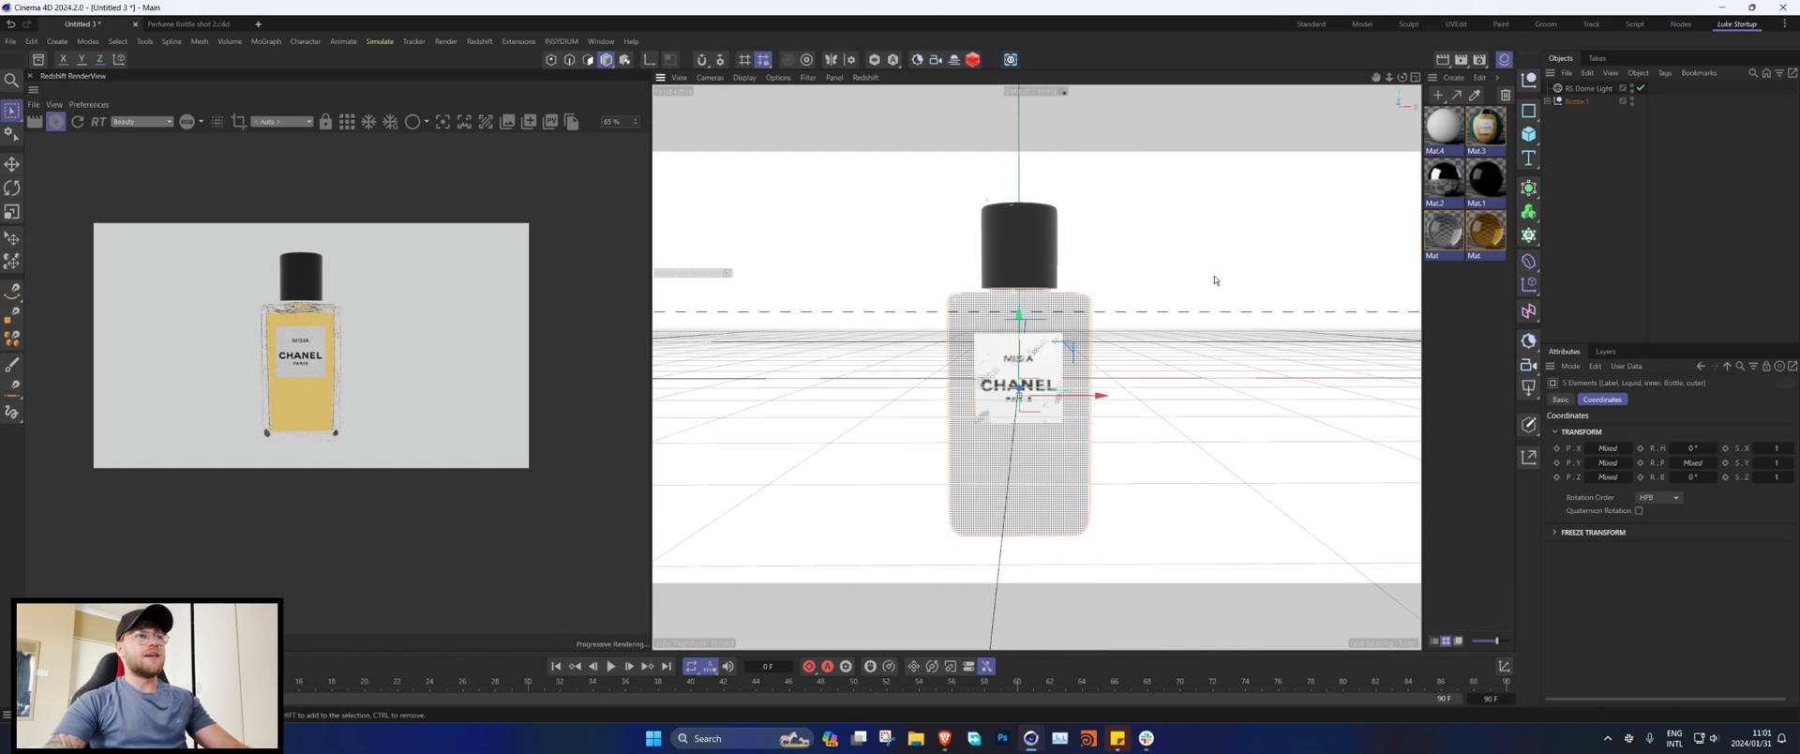
Step: Add a plane, rotate it upright and move it back behind the bottle as a backdrop
left_click_drag(1530, 136, 1581, 179)
key("r")
left_click_drag(1022, 377, 1154, 525)
key("e")
scroll(1014, 487, "down", 10)
left_click_drag(1073, 401, 686, 306)
Step: Add a Redshift camera with a 130 mm focal length, look through it and frame the bottle's base at an angle
left_click(936, 59)
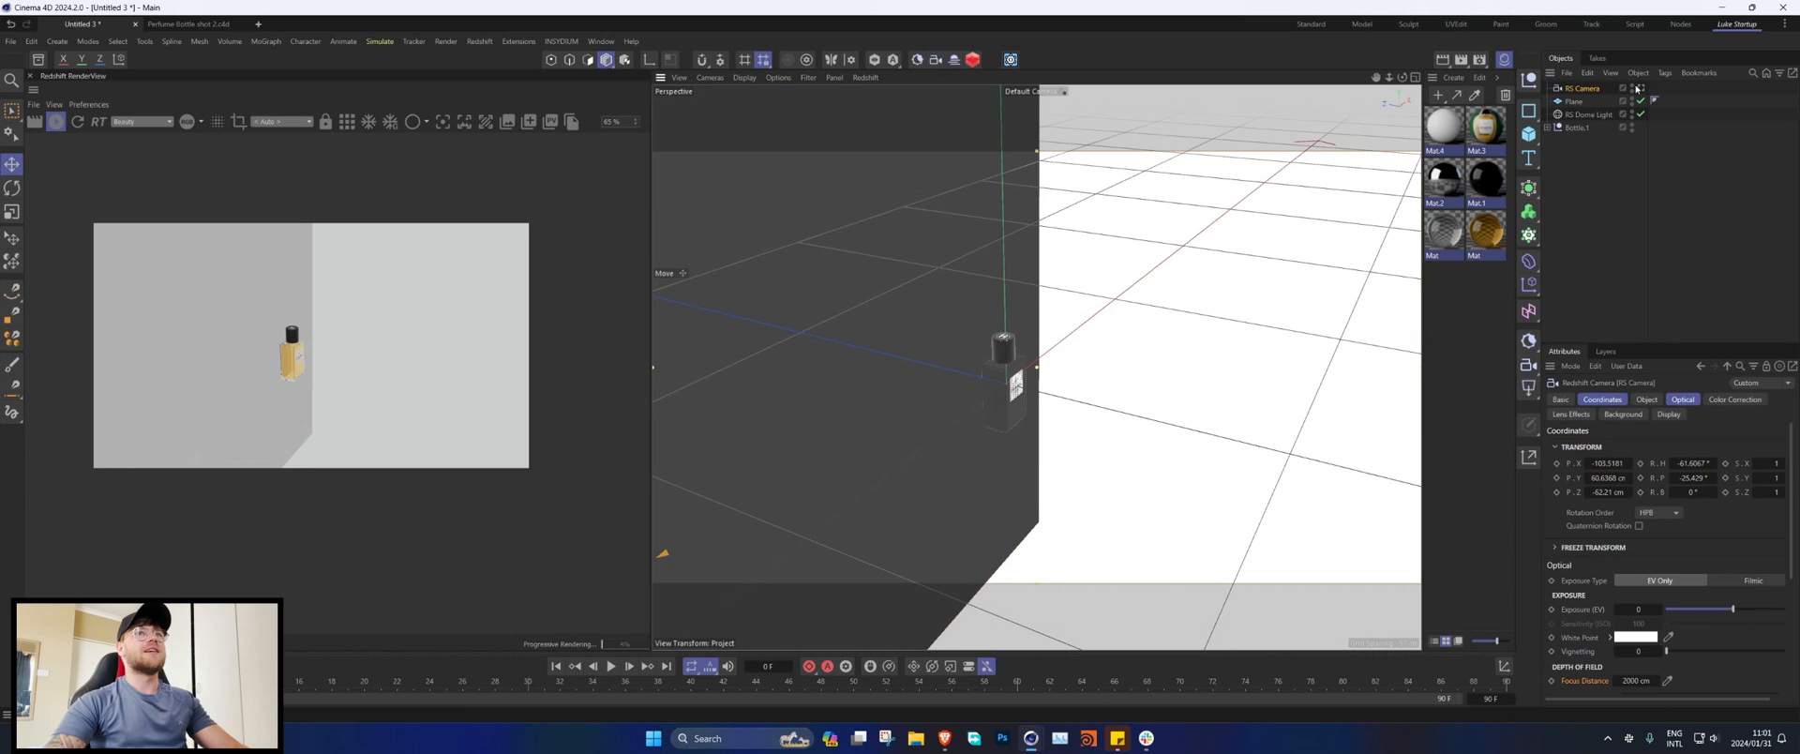
left_click(1646, 400)
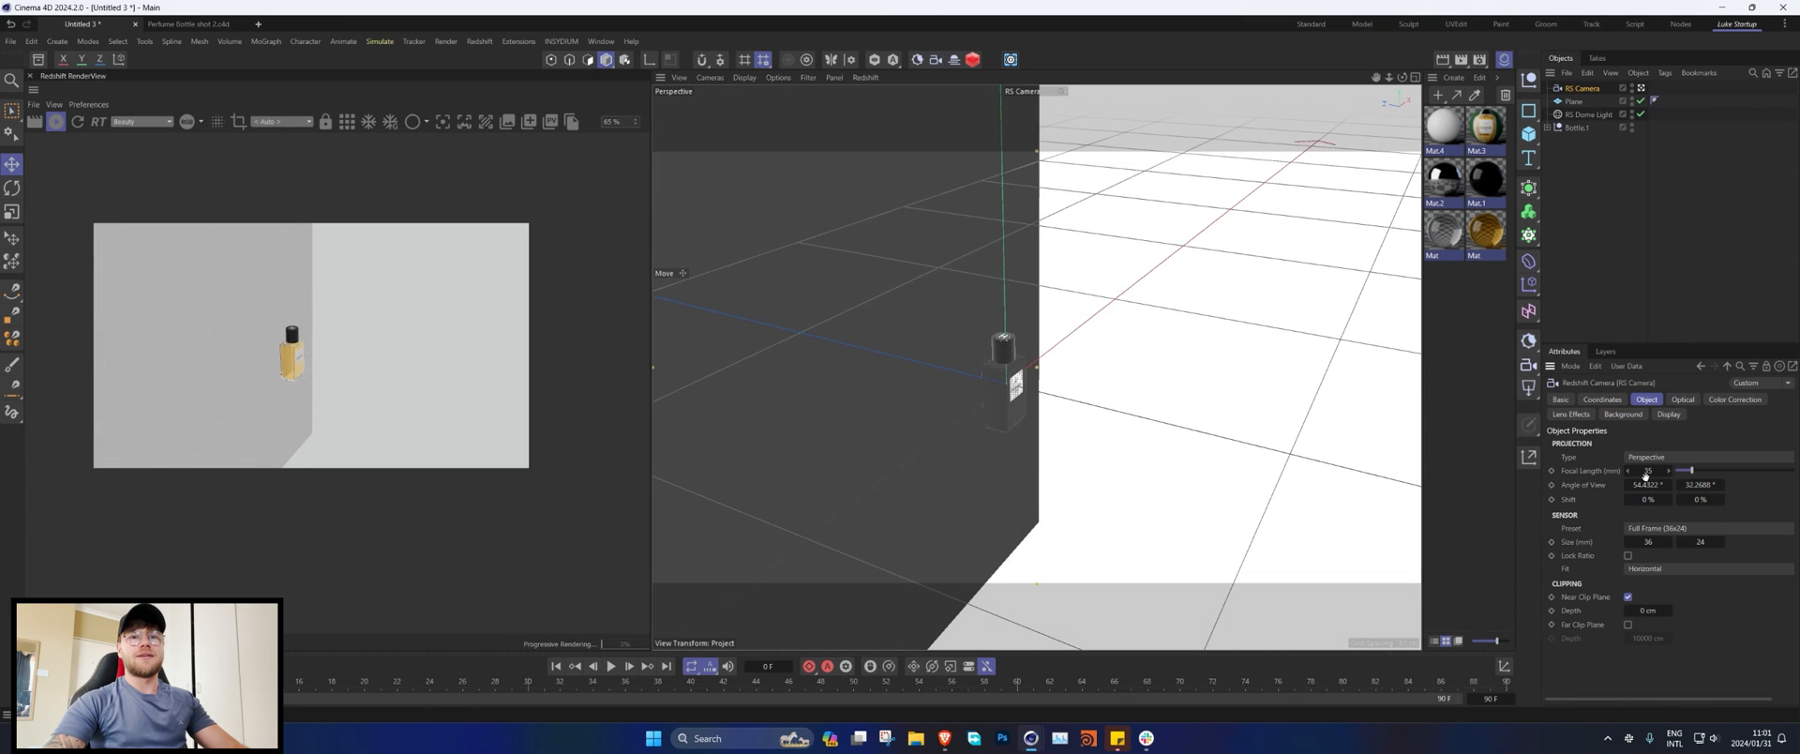
type("1")
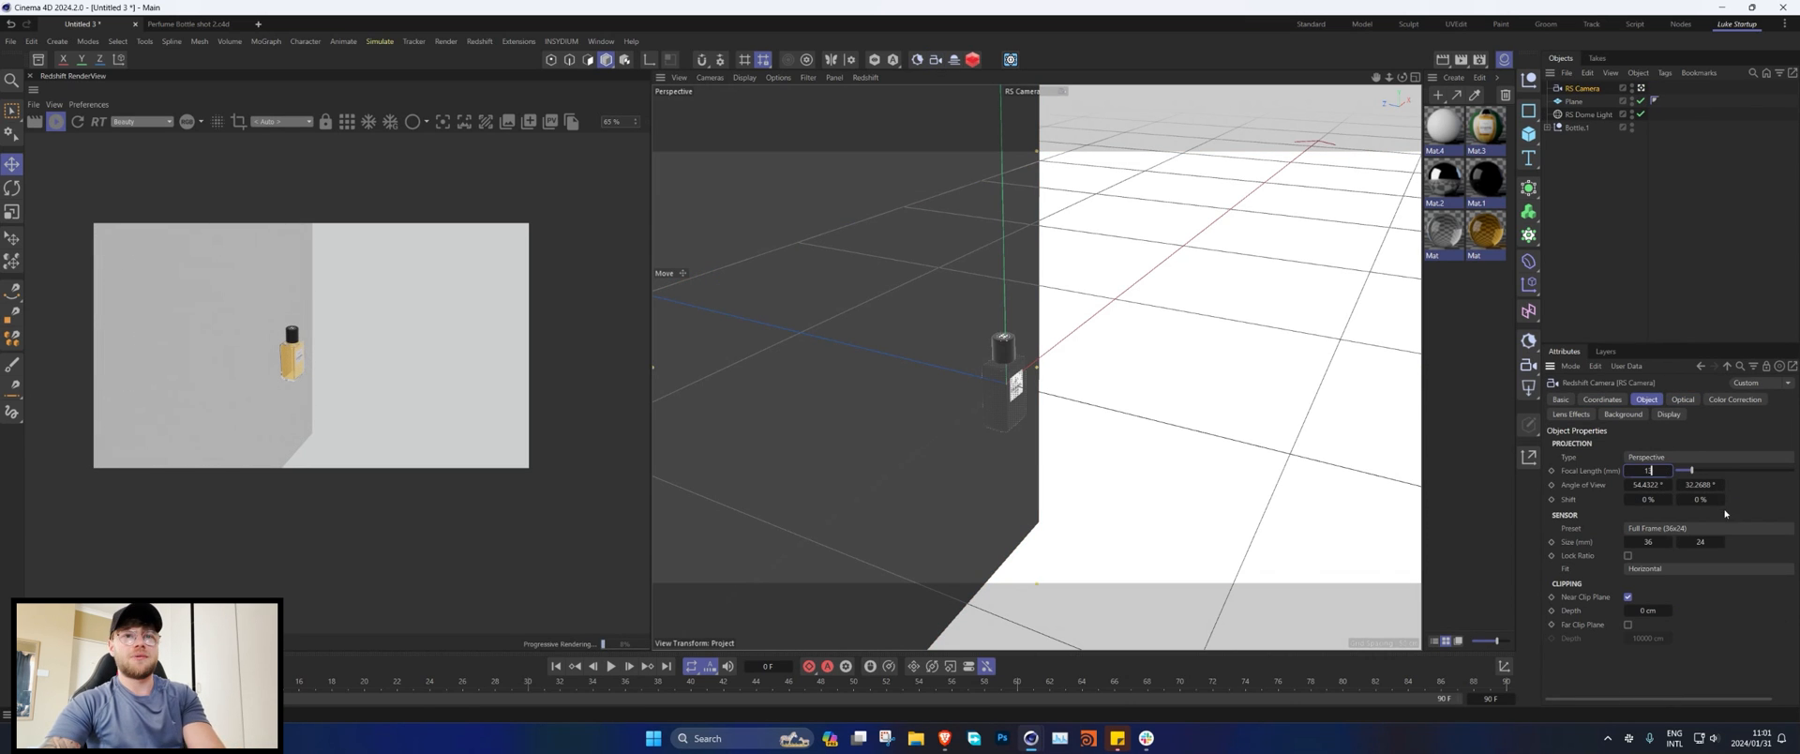
type("30")
key("Return")
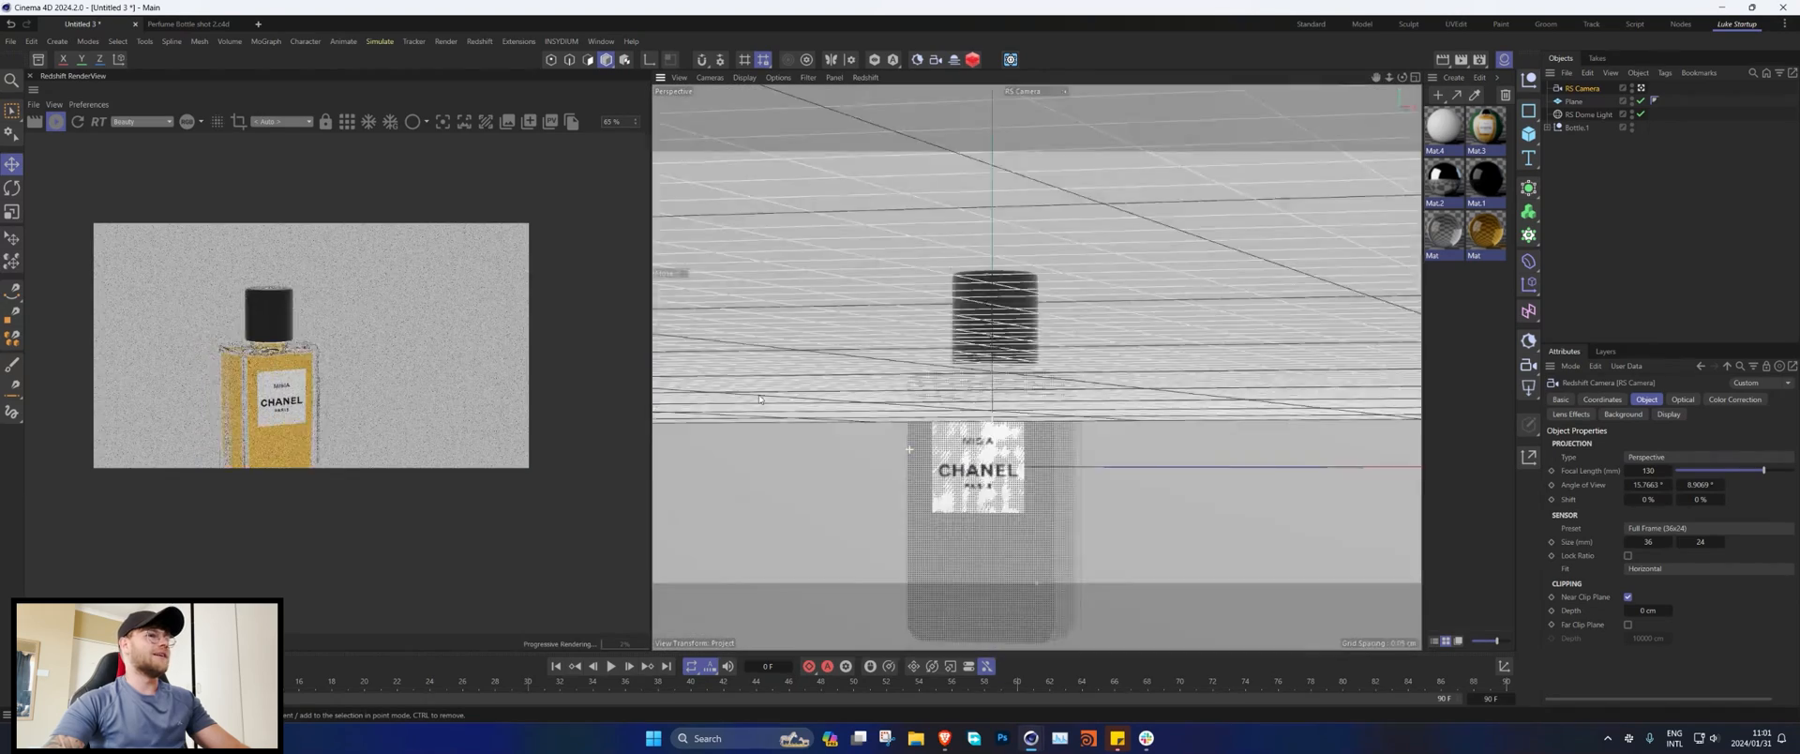
left_click_drag(759, 398, 1062, 388, "alt")
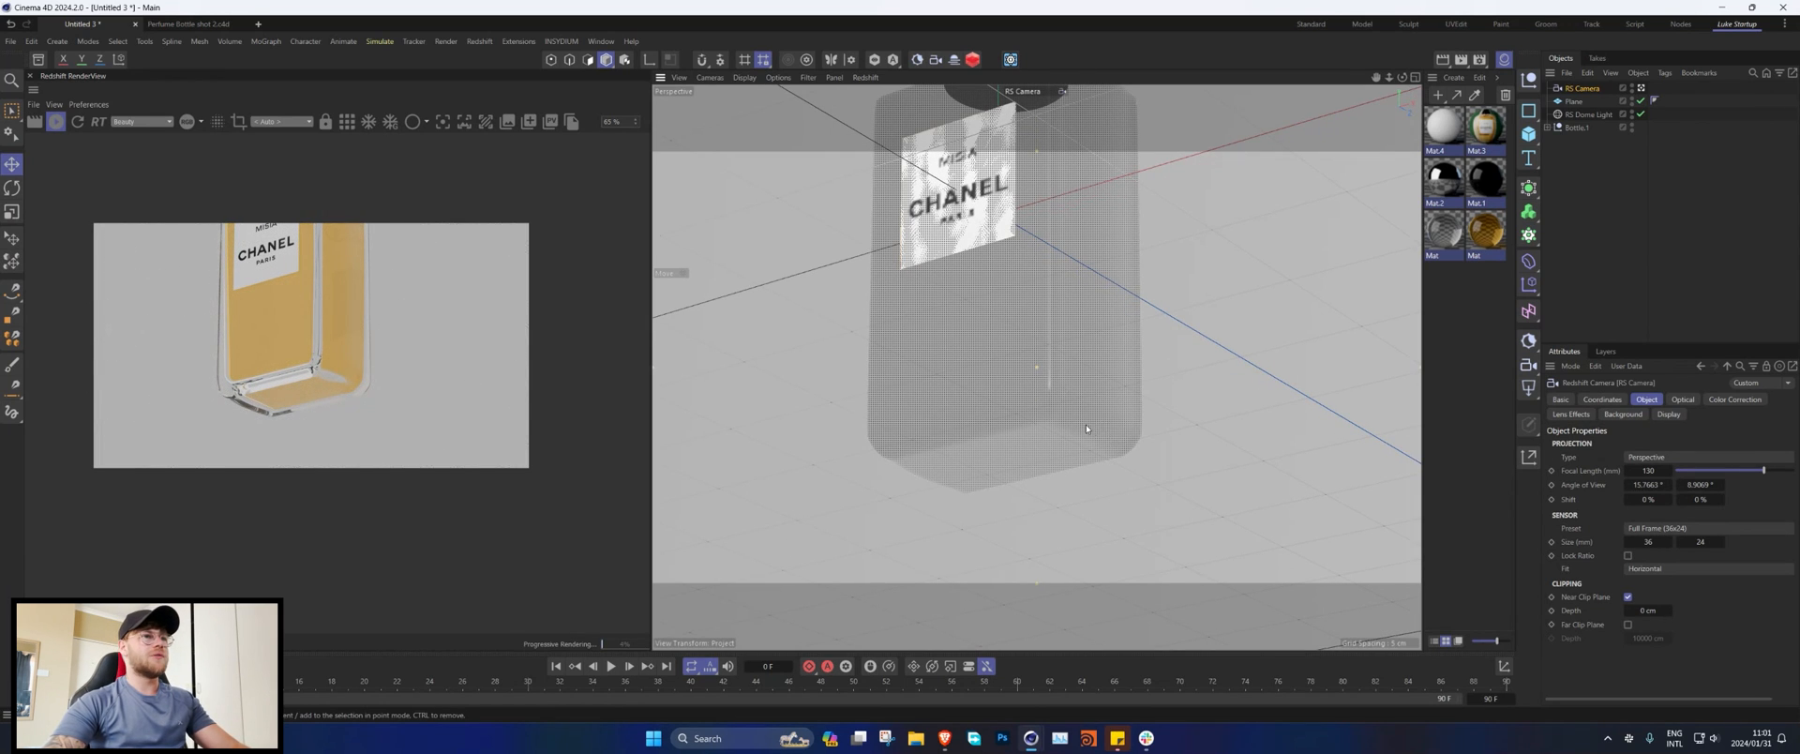
left_click_drag(1087, 429, 1105, 353, "alt")
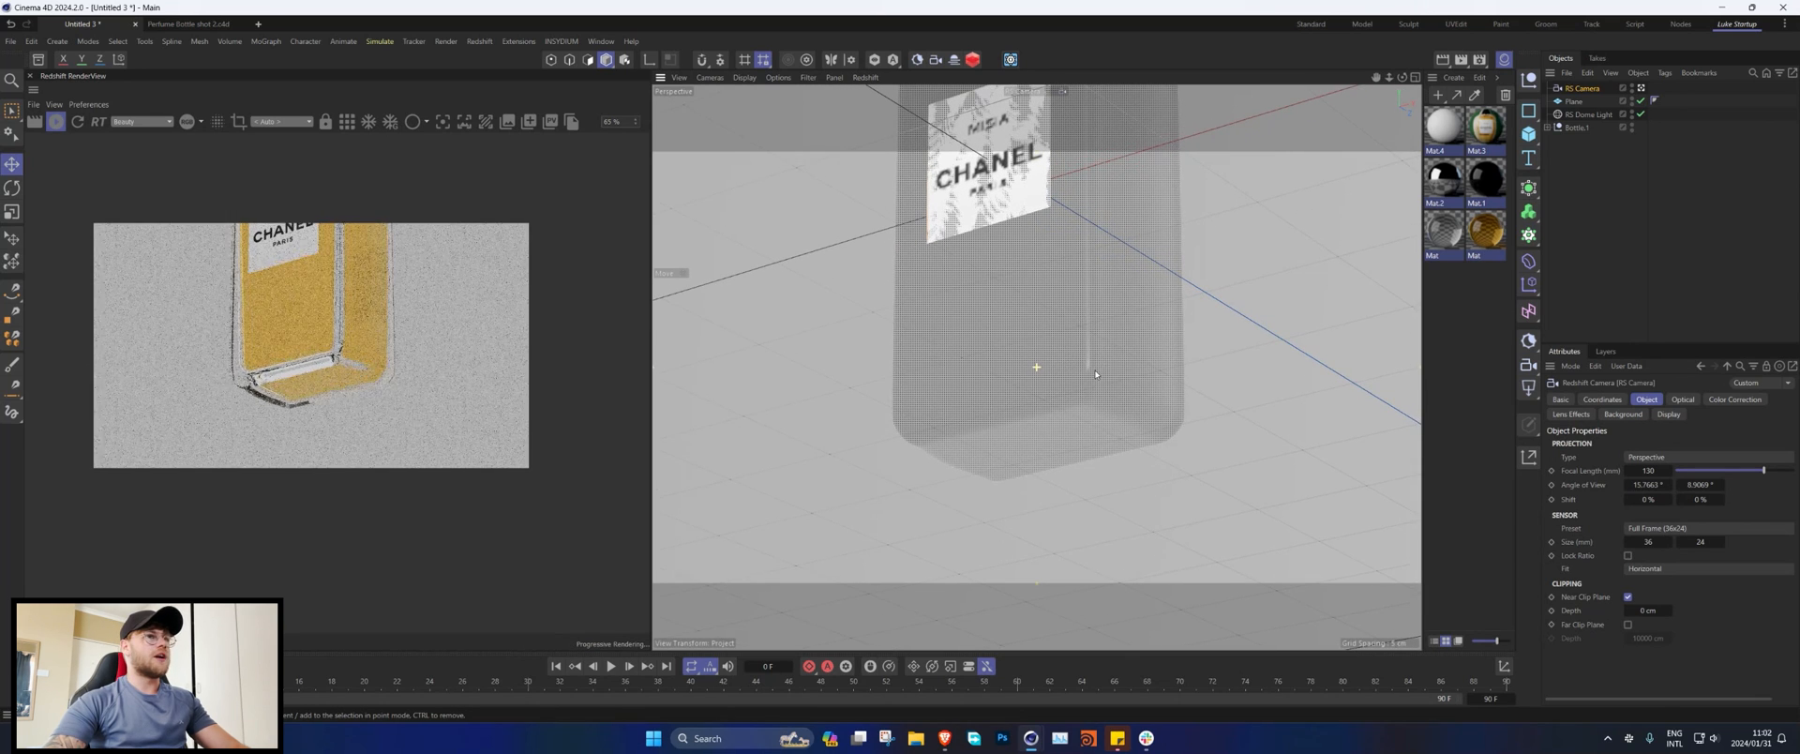
Step: Replace the dome light with a Redshift area light of 50 by 50 cm and reduce its spread to about 0.37
left_click(1641, 111)
key("Delete")
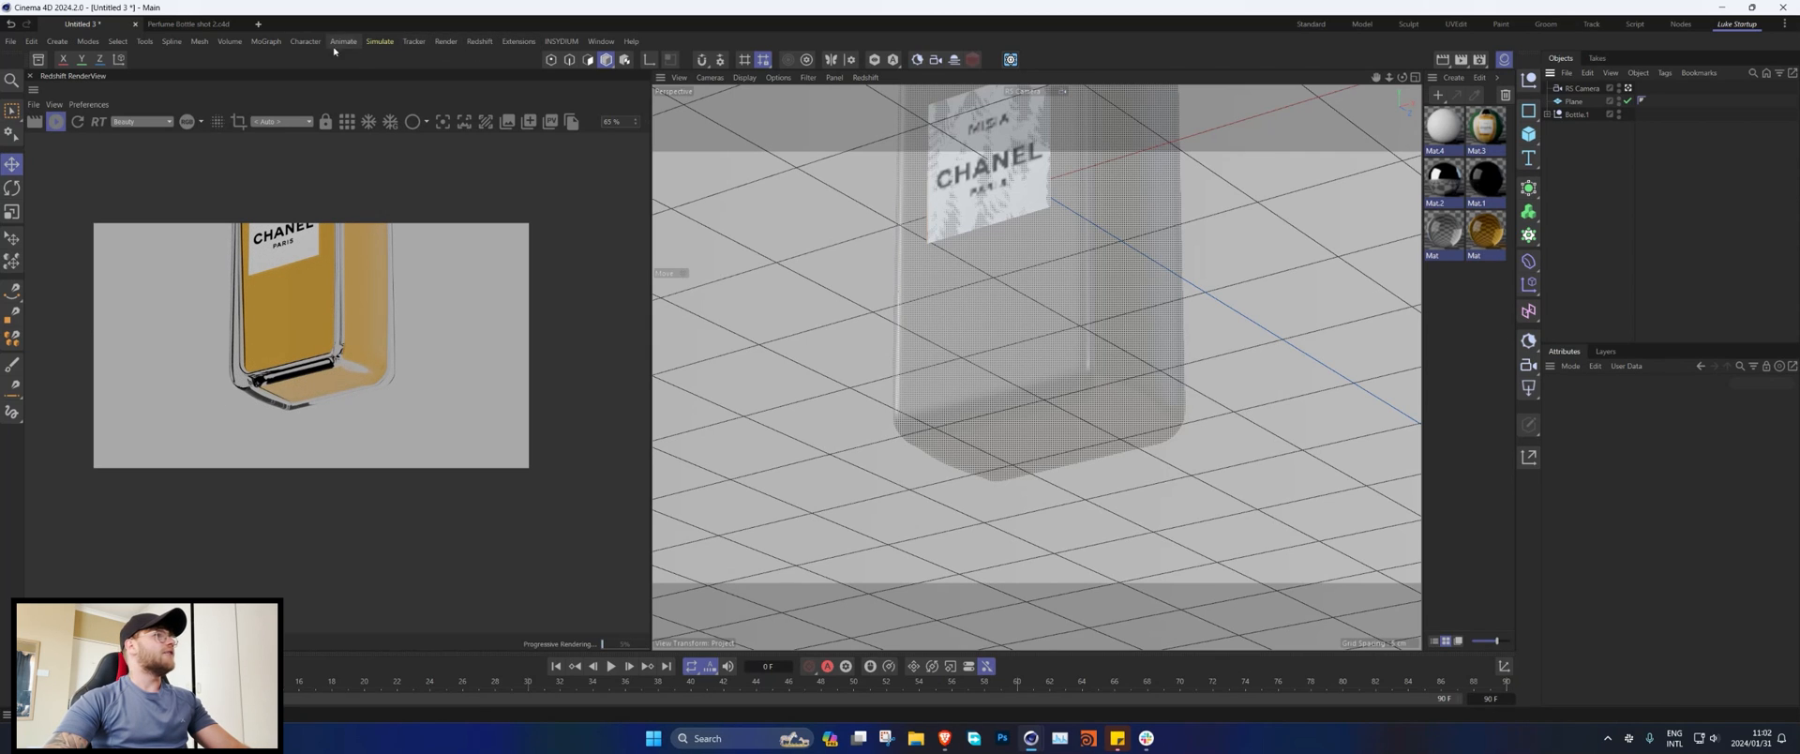
left_click(480, 44)
mouse_move(525, 80)
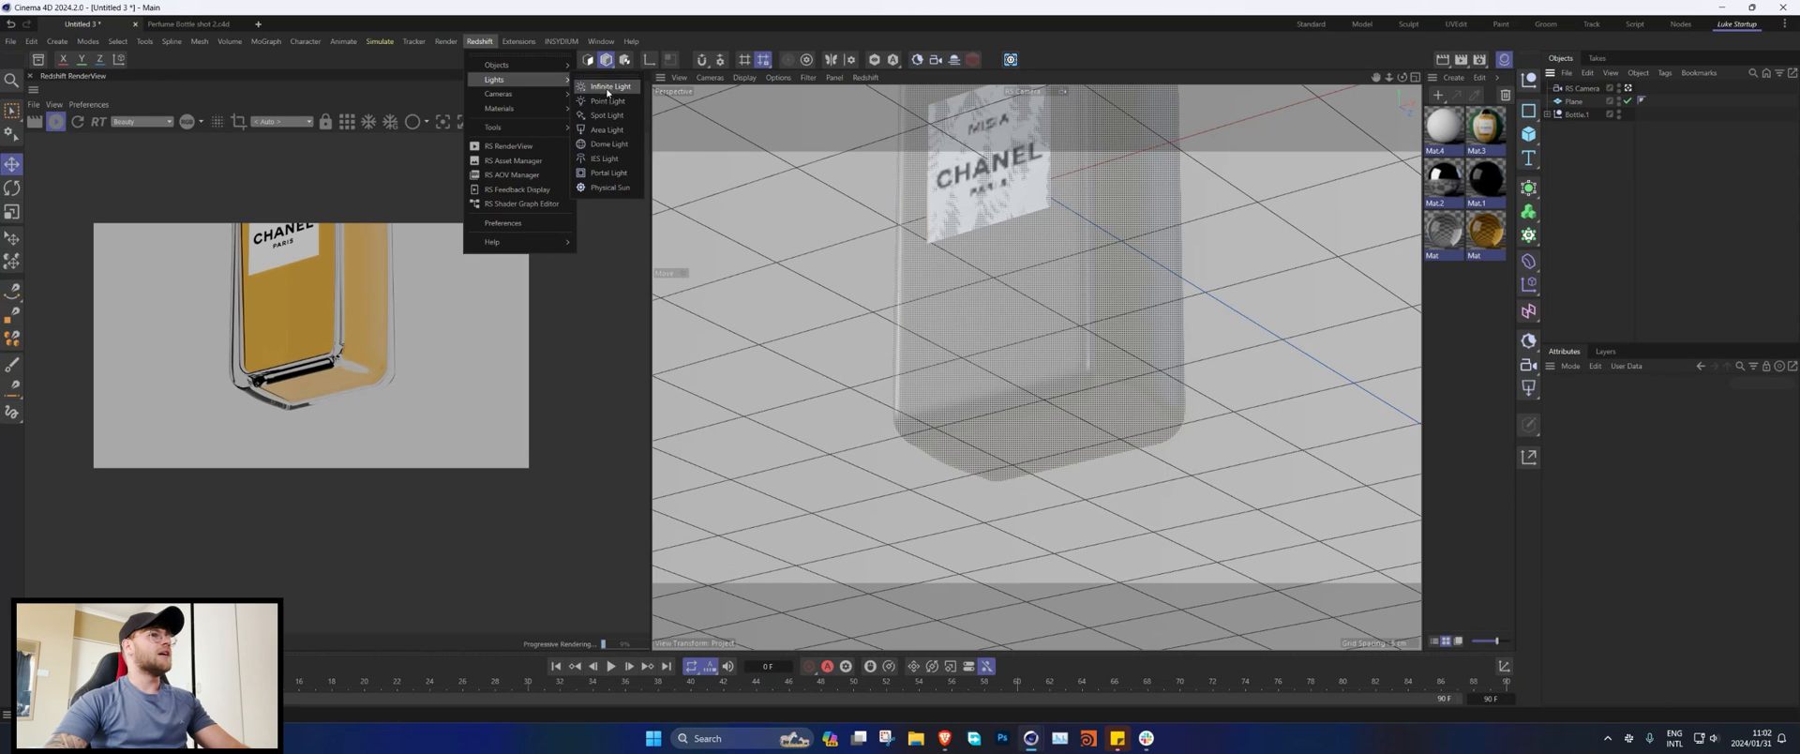
left_click(606, 131)
double_click(1655, 618)
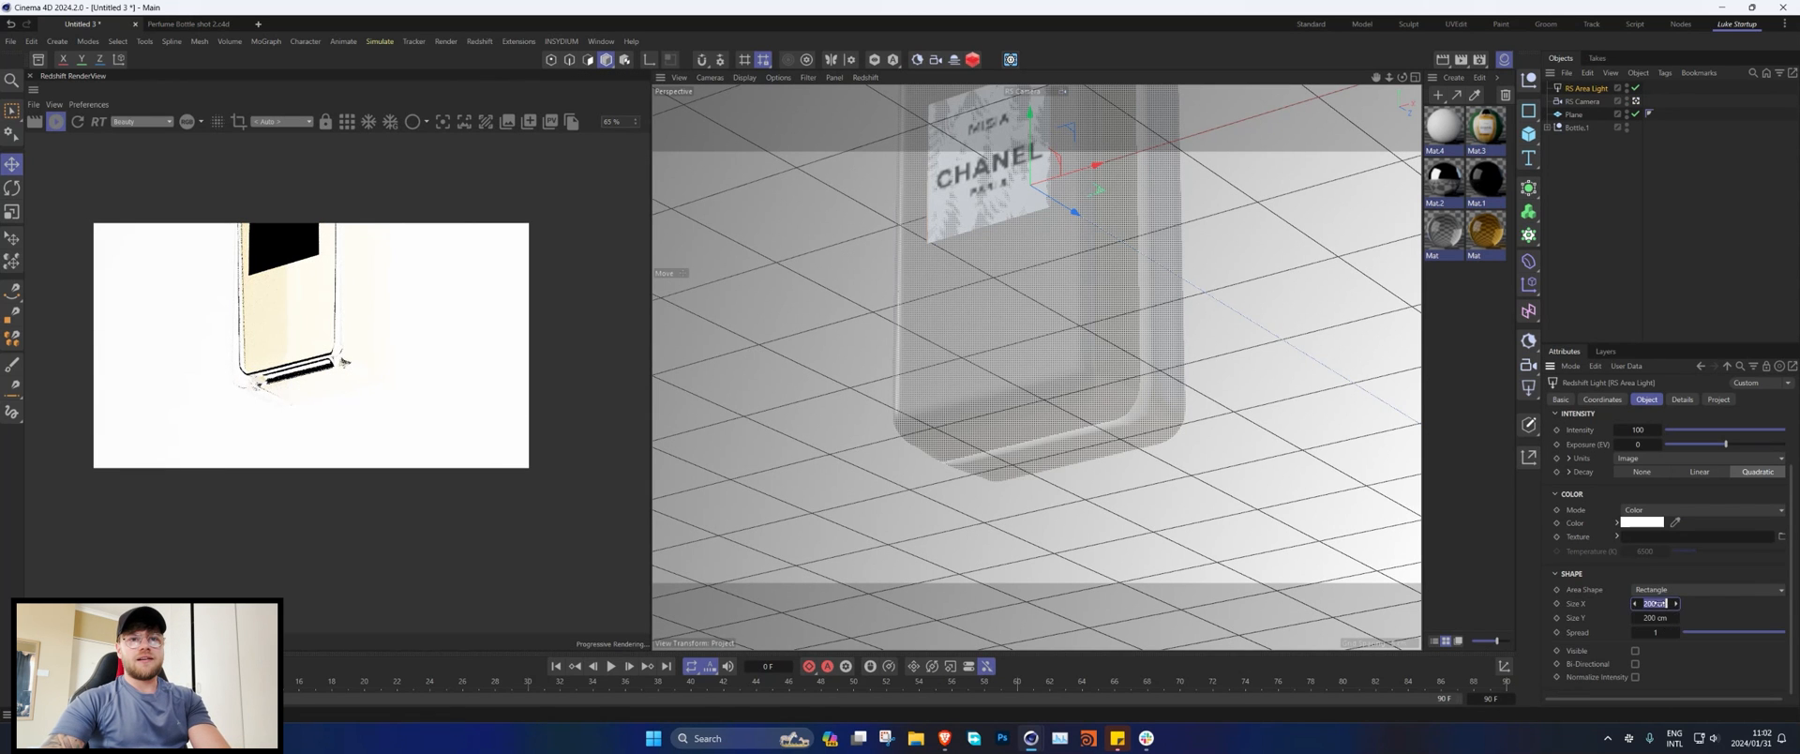
type("50")
left_click(1720, 632)
Step: Switch the Top view to a perspective projection and lock the render view to the RS Camera
middle_click(998, 408)
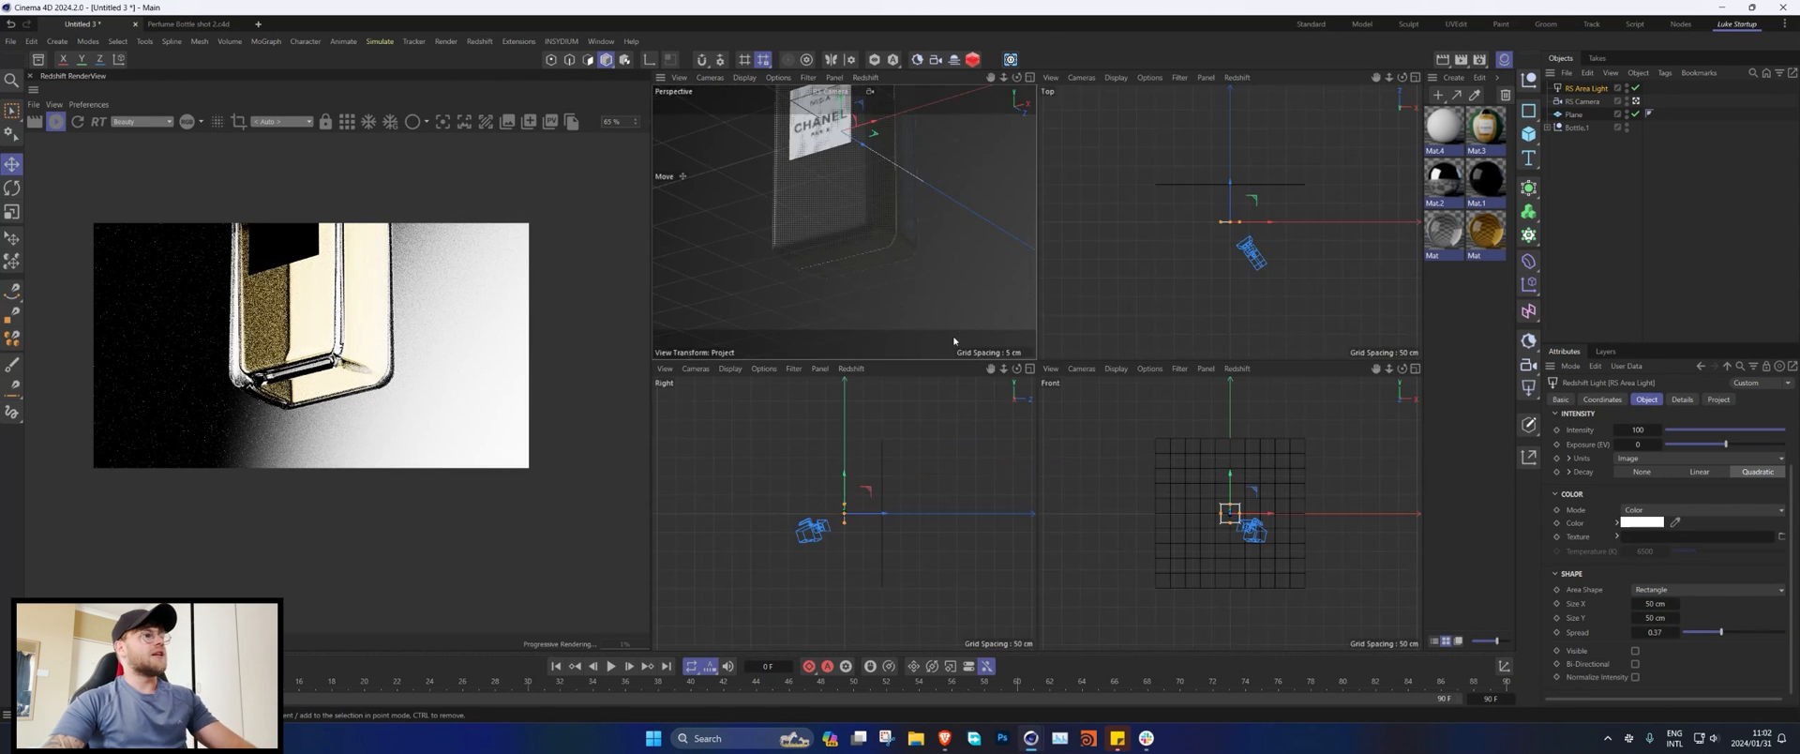
middle_click(1177, 214)
left_click(709, 77)
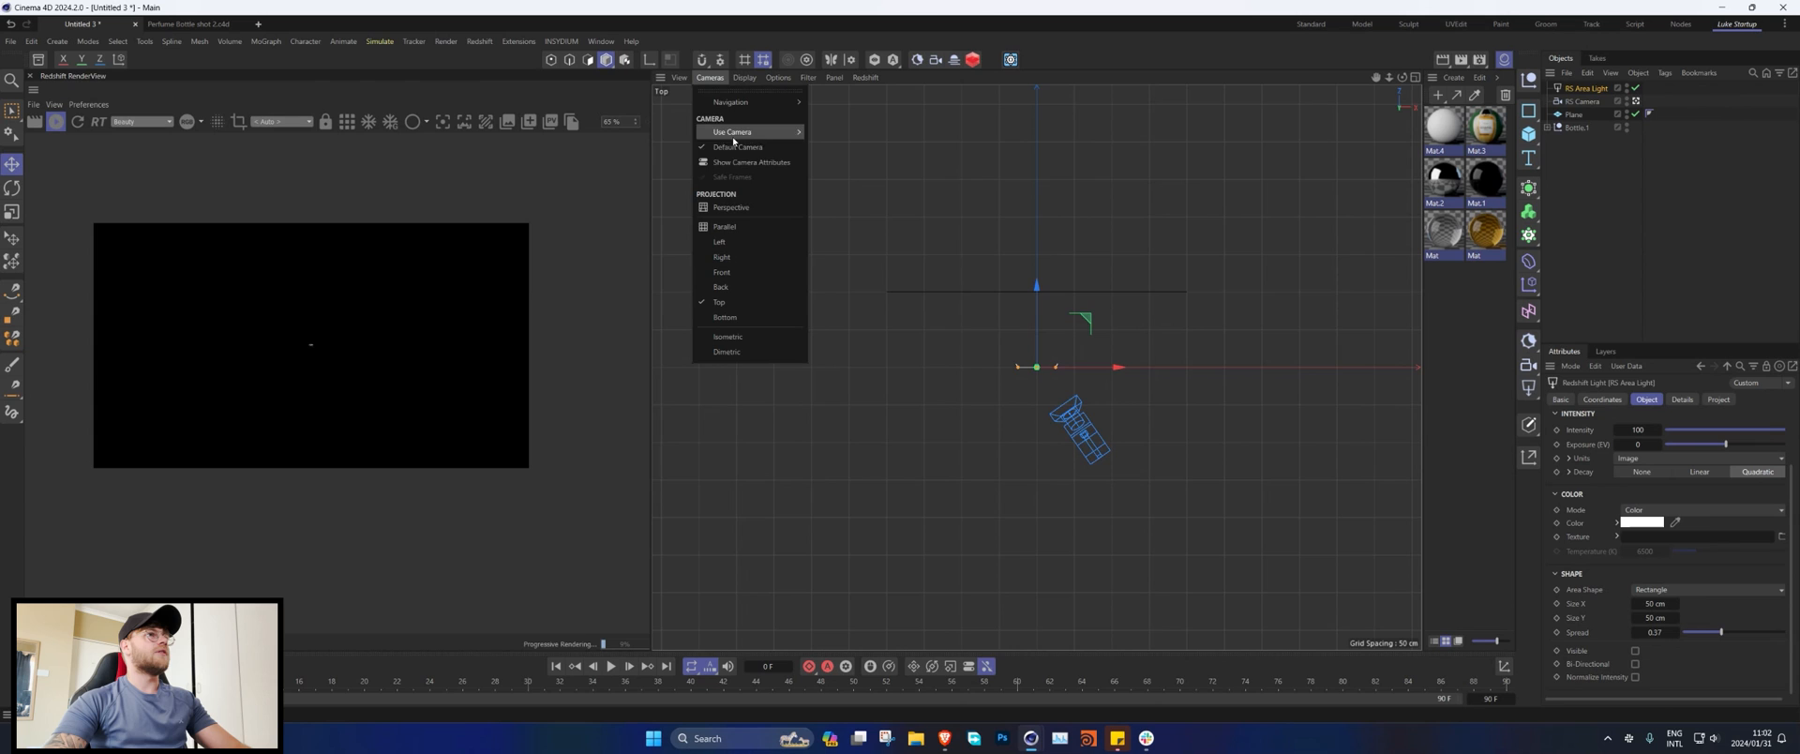
left_click(736, 208)
middle_click(975, 301)
middle_click(882, 238)
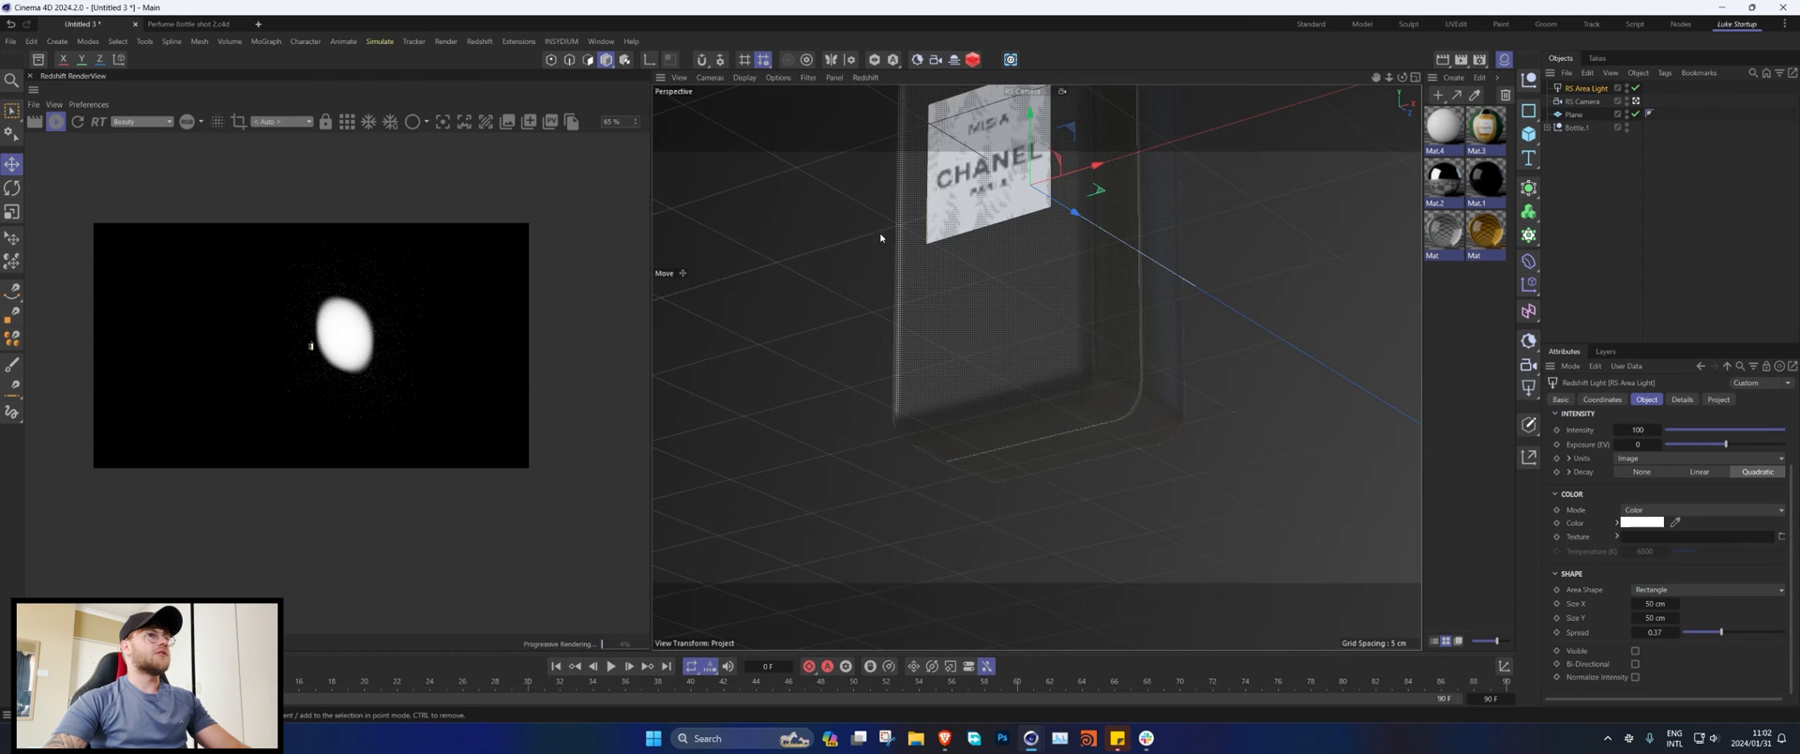
left_click(333, 128)
middle_click(939, 316)
middle_click(1134, 251)
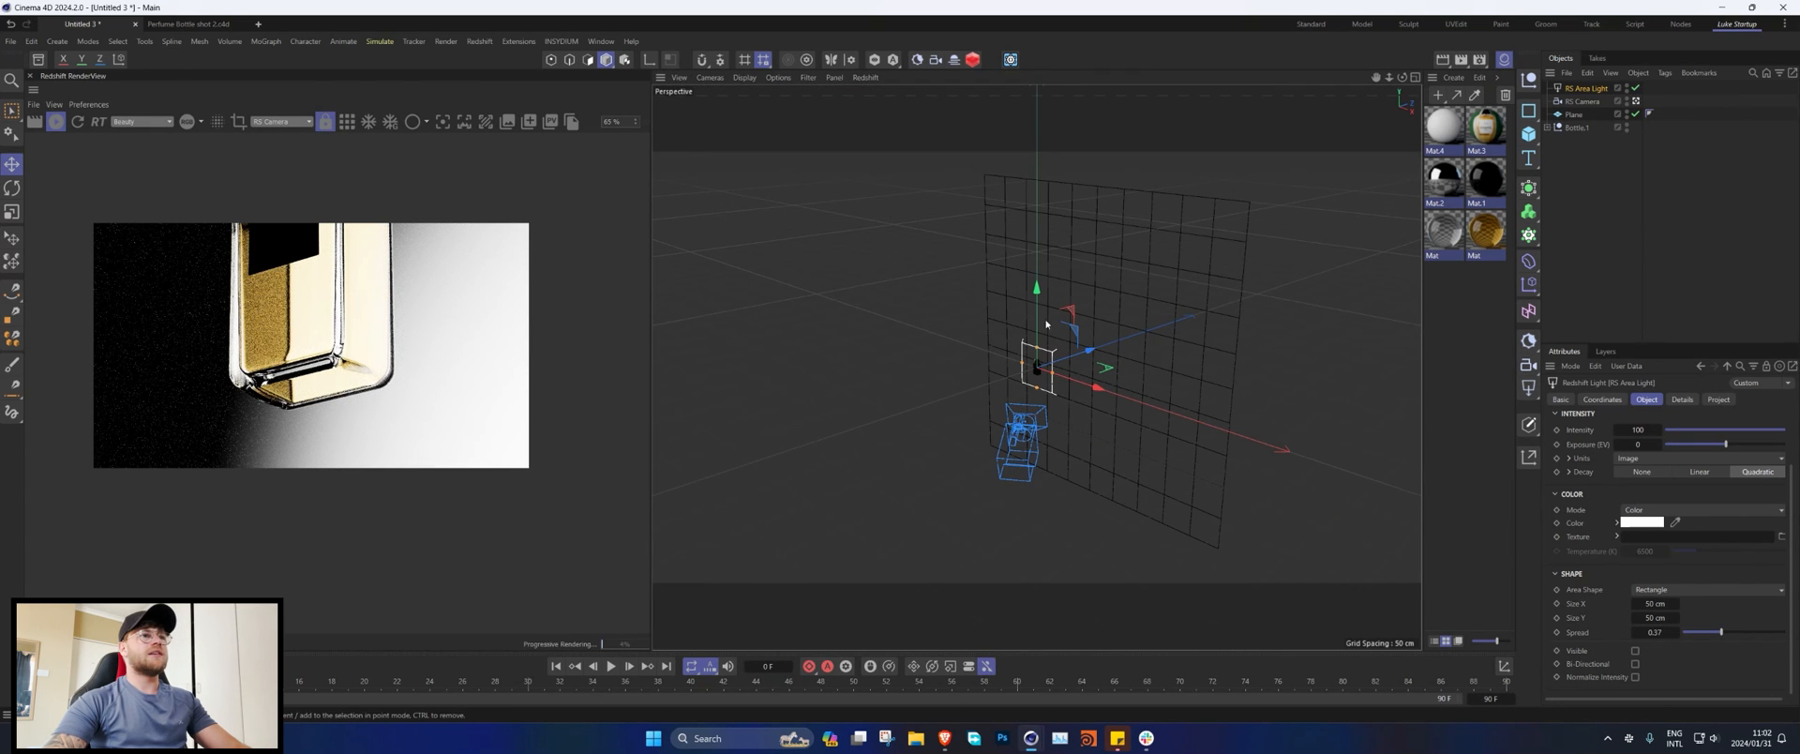
Step: Change the area light's shape to Disc and move it below and behind the bottle, near the backdrop plane
left_click(1707, 589)
left_click(1679, 616)
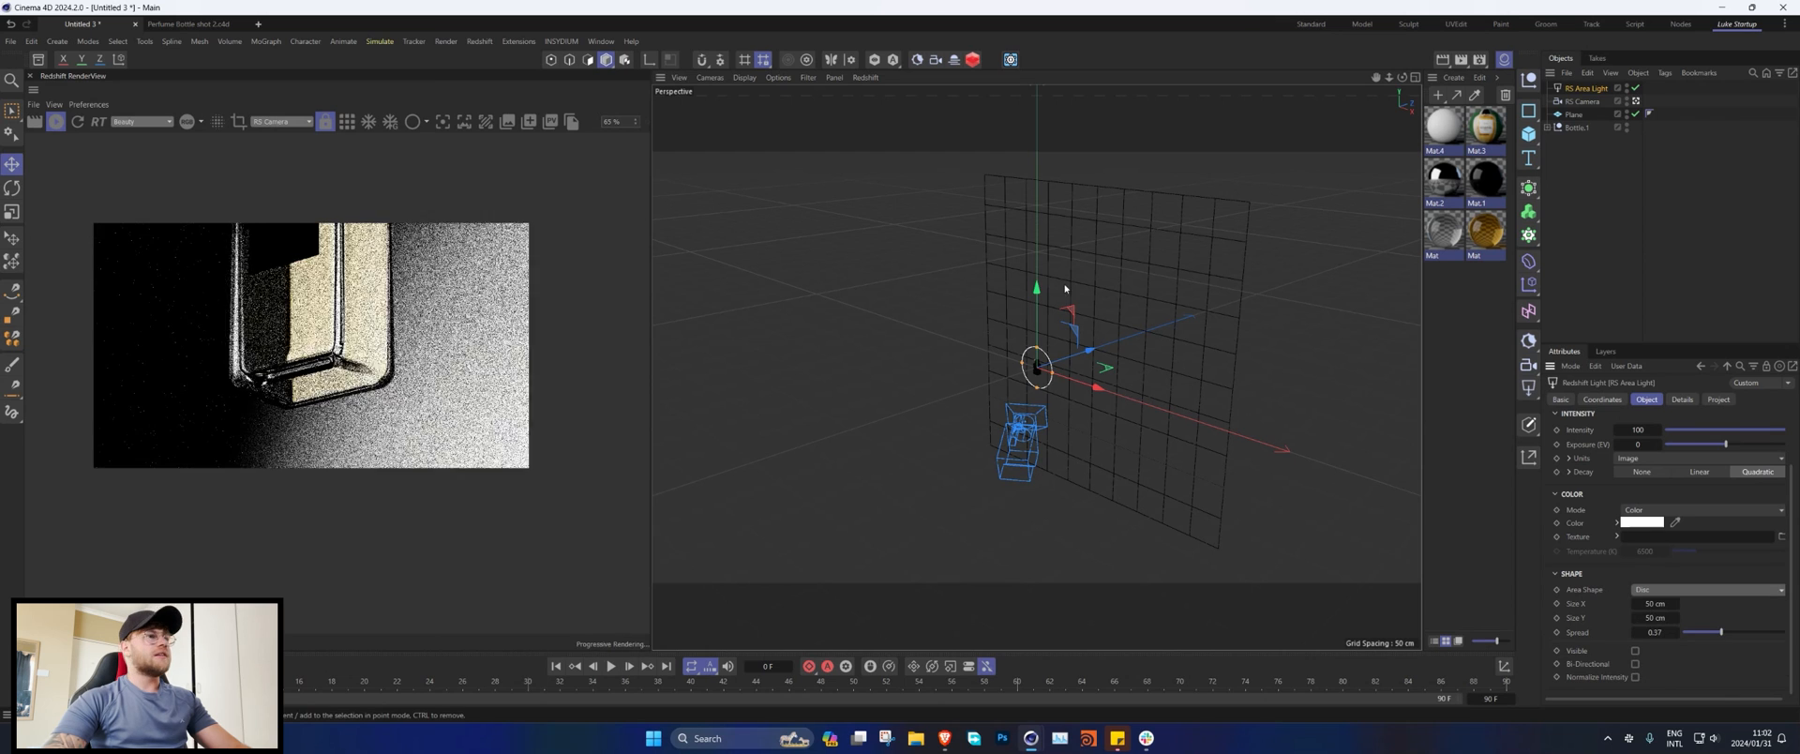
left_click_drag(1037, 289, 1037, 360)
left_click_drag(1089, 465, 1020, 438)
left_click_drag(967, 361, 1240, 375)
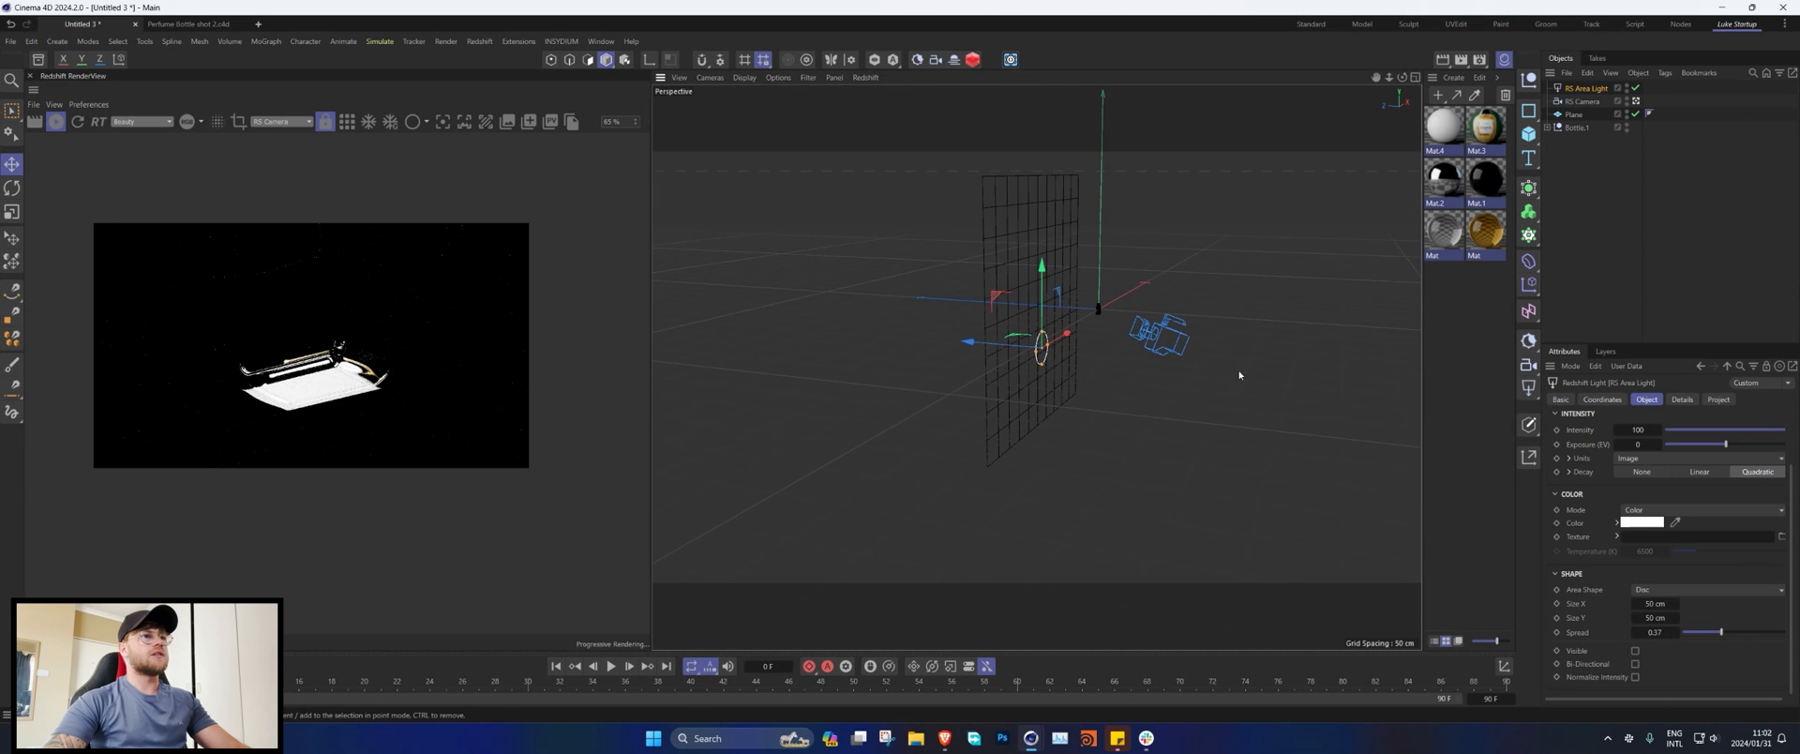
Step: Move the disc light forward from the backdrop toward the bottle and rotate it to adjust its aim
left_click_drag(971, 342, 1017, 346)
key("r")
left_click_drag(1125, 323, 1102, 308)
key("e")
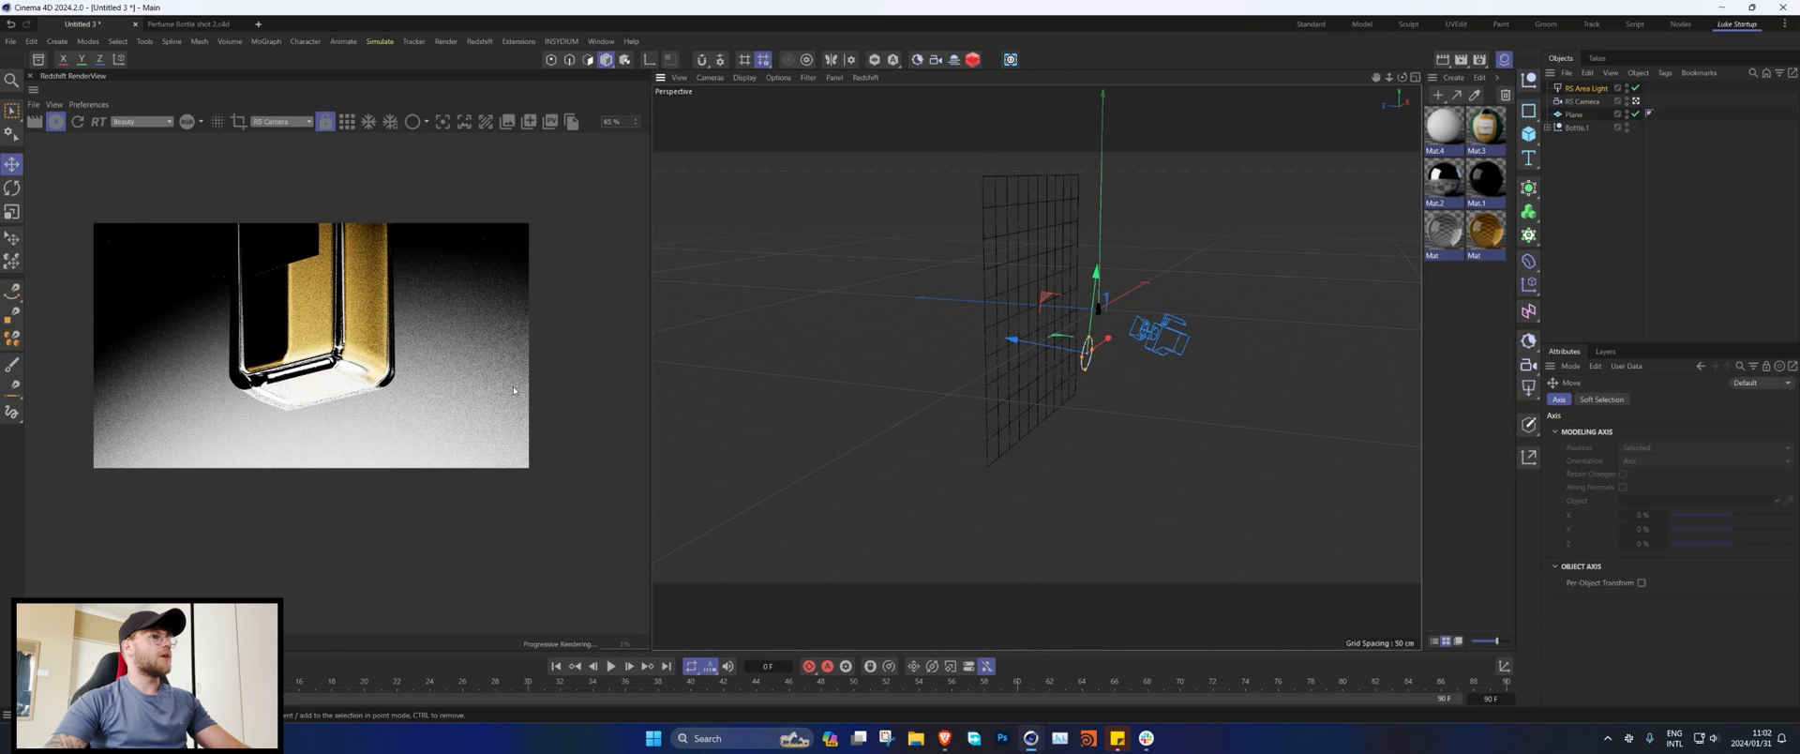
Step: Color the disc light warm orange with a hue of 31°, 64% saturation and 100% value
left_click(1593, 89)
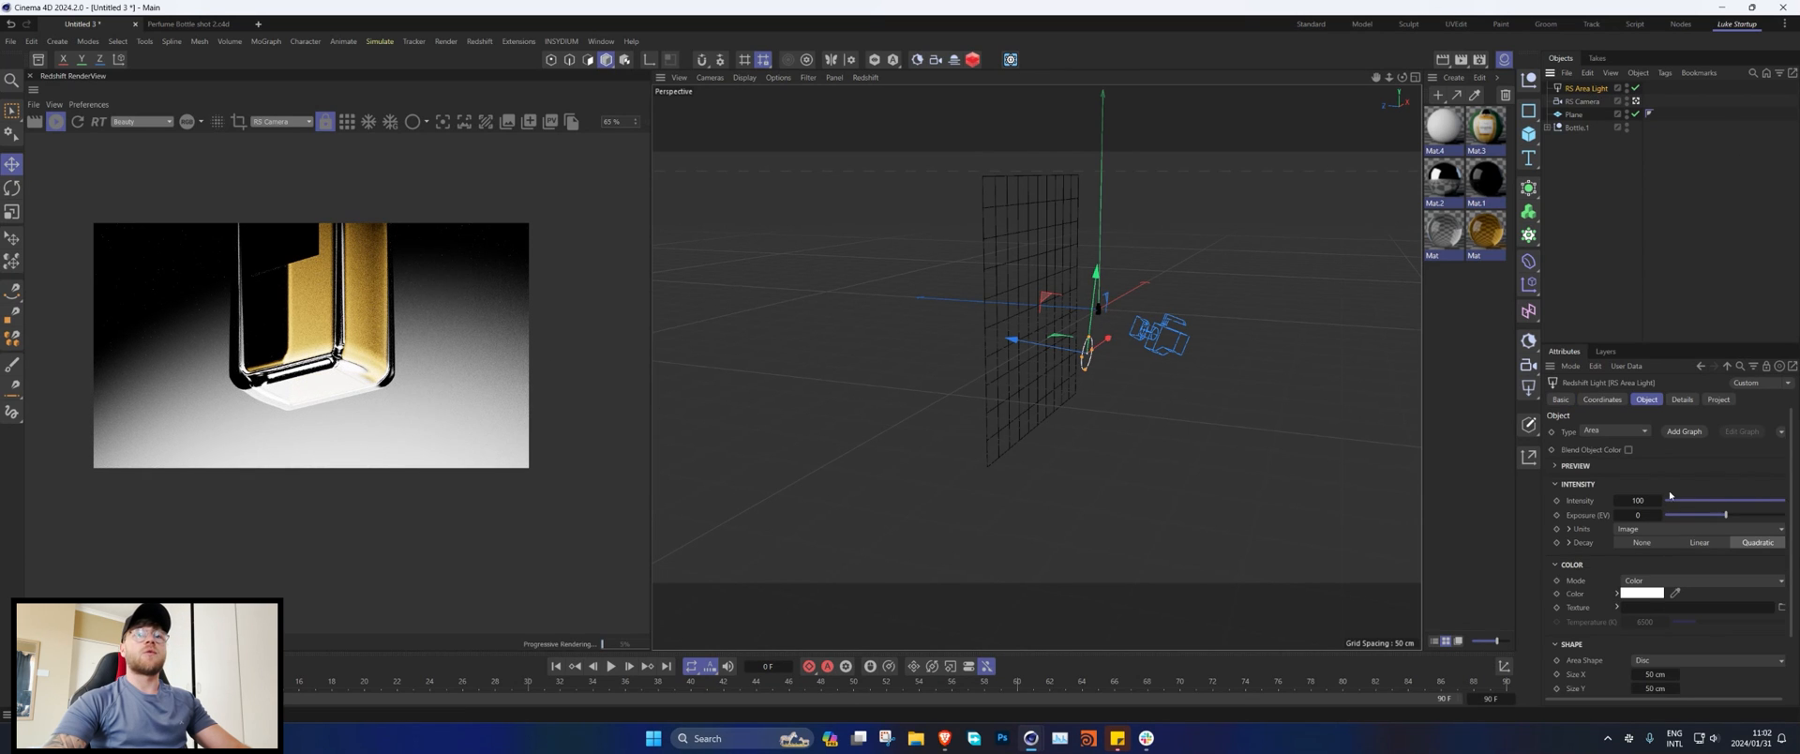
left_click(1659, 593)
left_click(1684, 678)
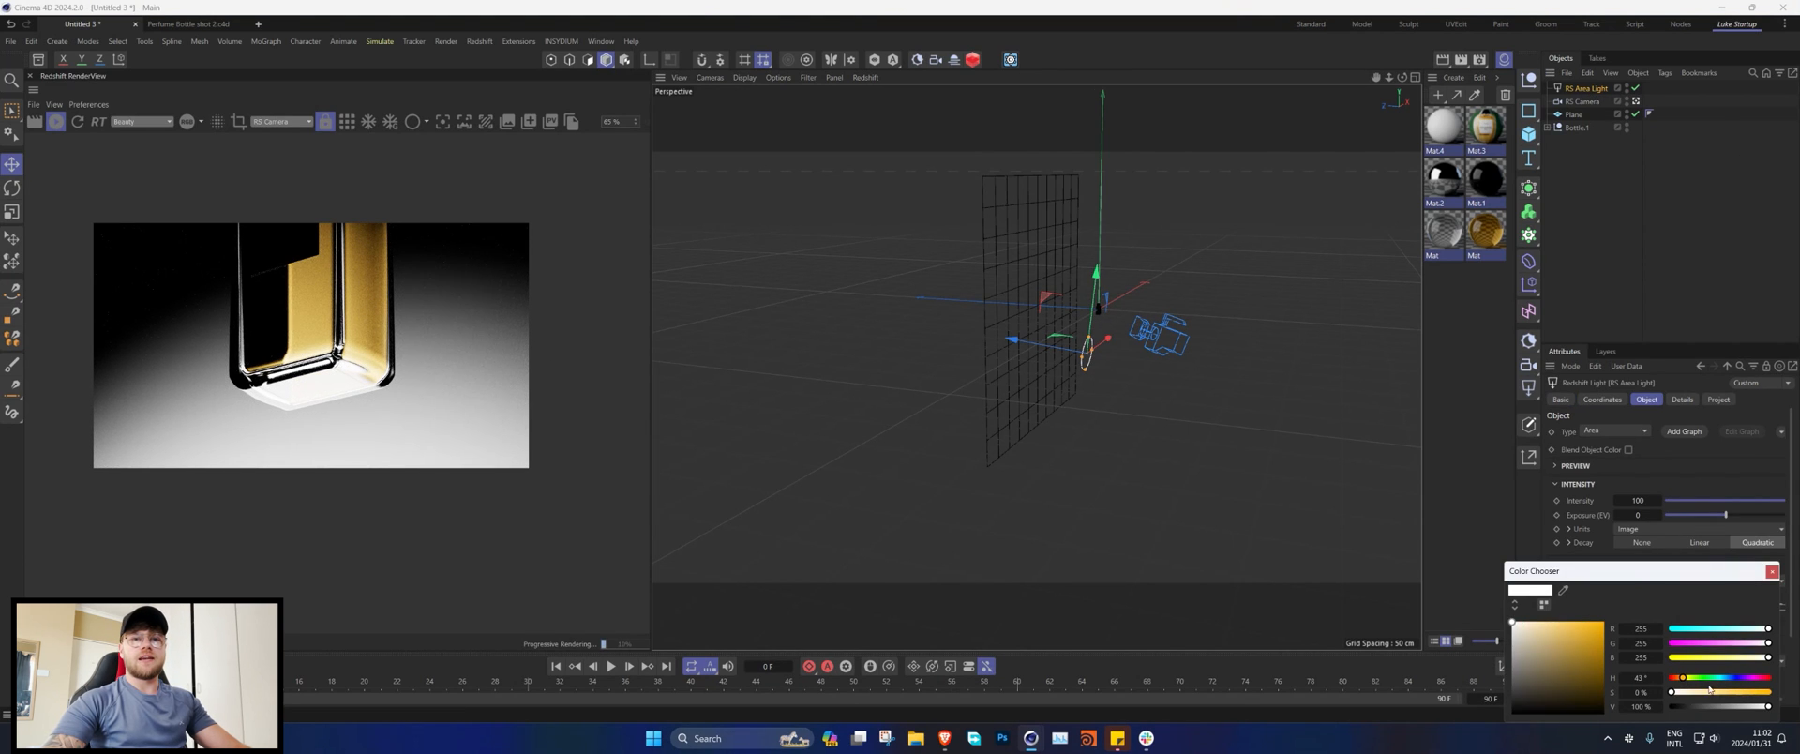
left_click(1734, 693)
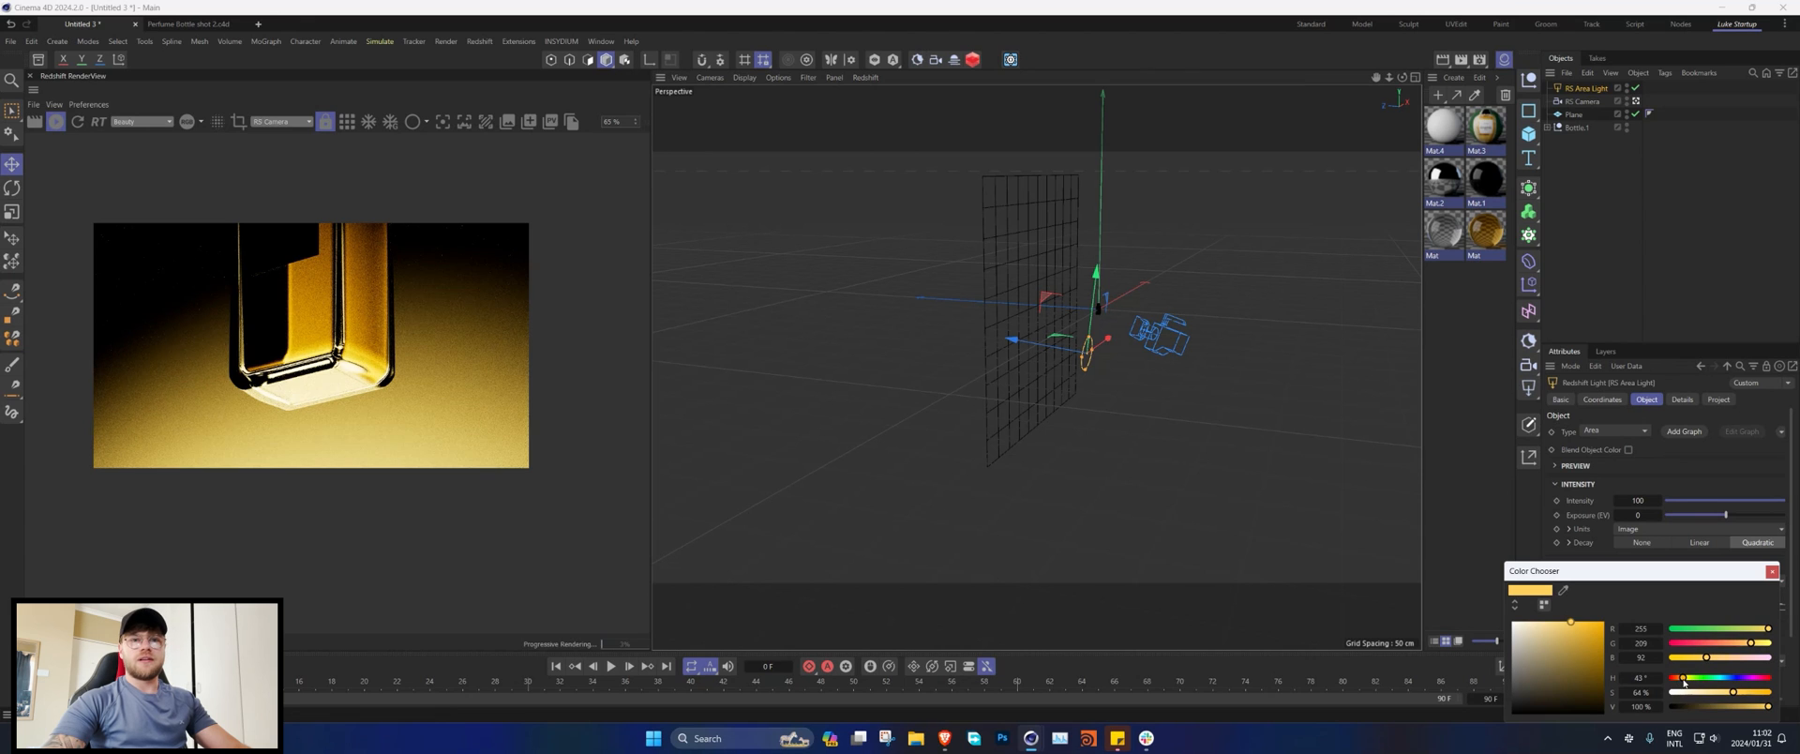
left_click_drag(1684, 679, 1680, 679)
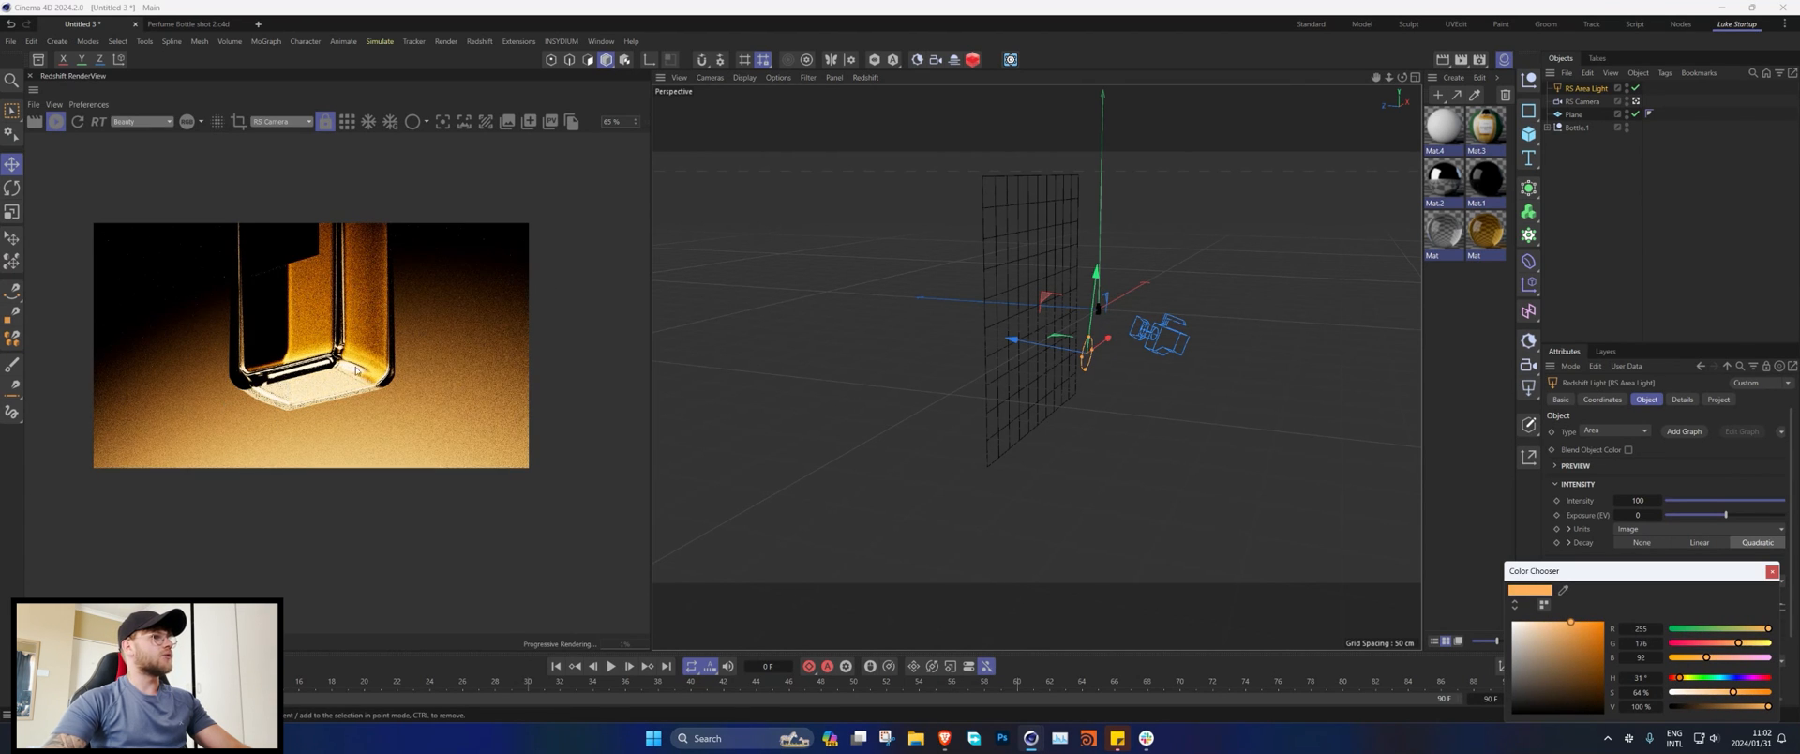
left_click(1677, 296)
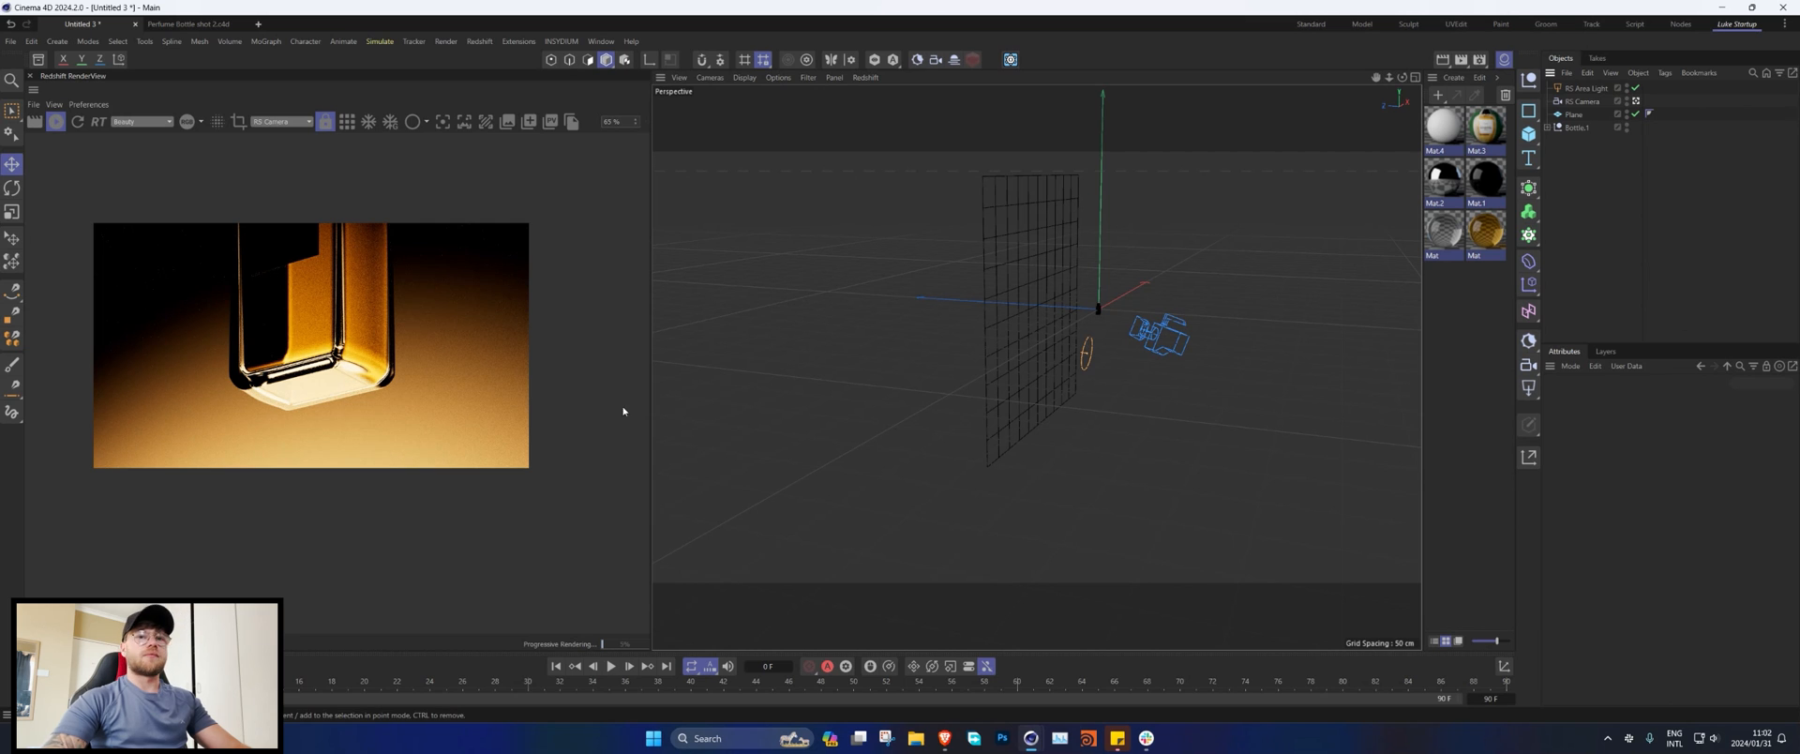
Step: Add a second Redshift area light and set its size to 50 by 50 cm
left_click_drag(1056, 337, 884, 320, "alt")
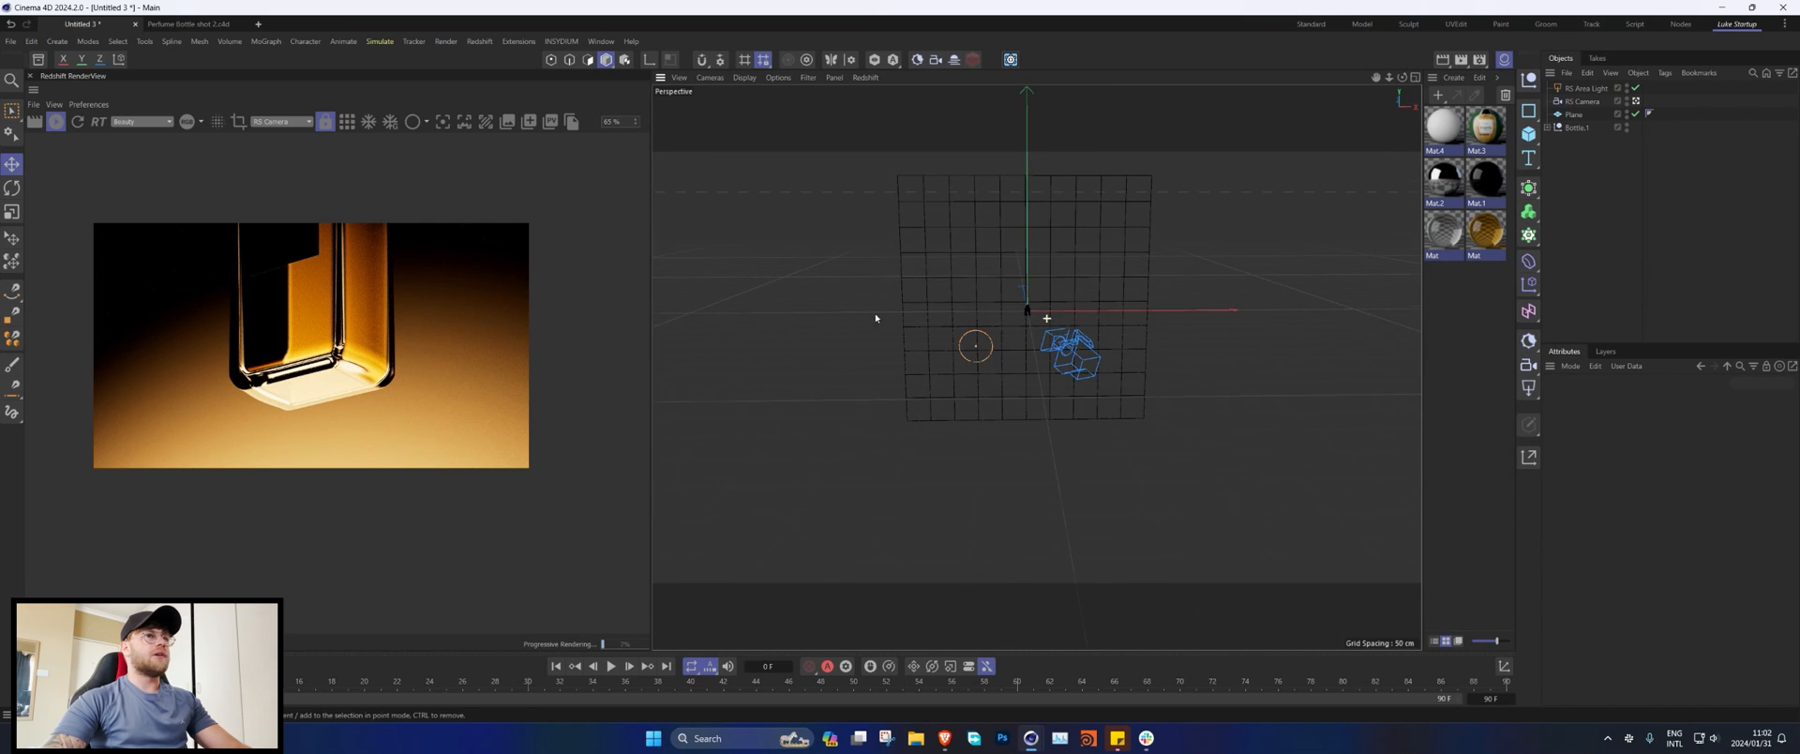
left_click(480, 41)
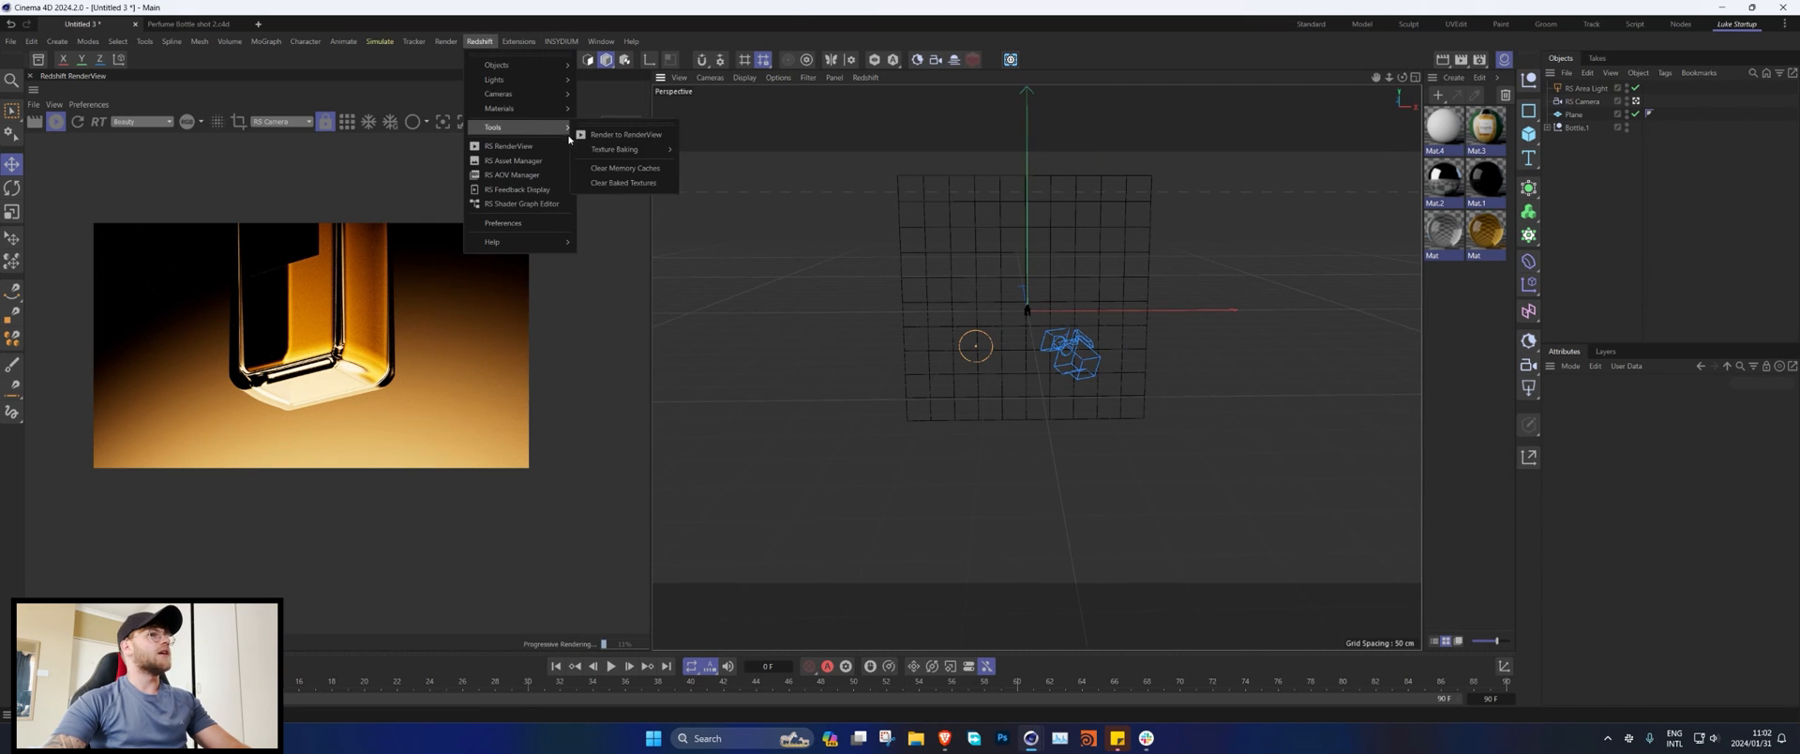
mouse_move(528, 84)
left_click(605, 130)
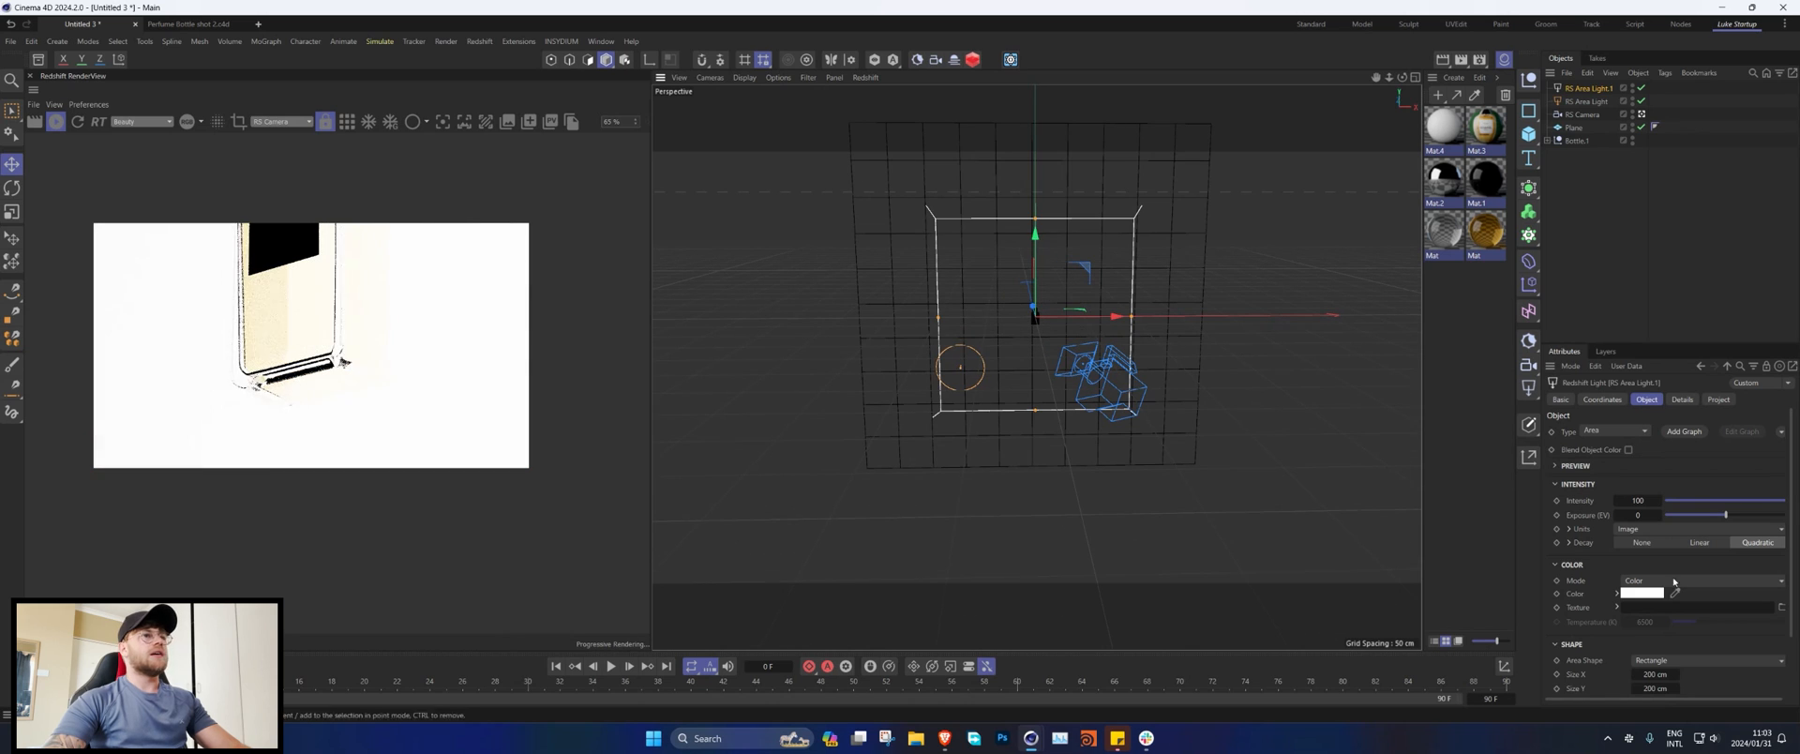
left_click(1655, 674)
type("50")
left_click(1656, 688)
type("50")
key("Return")
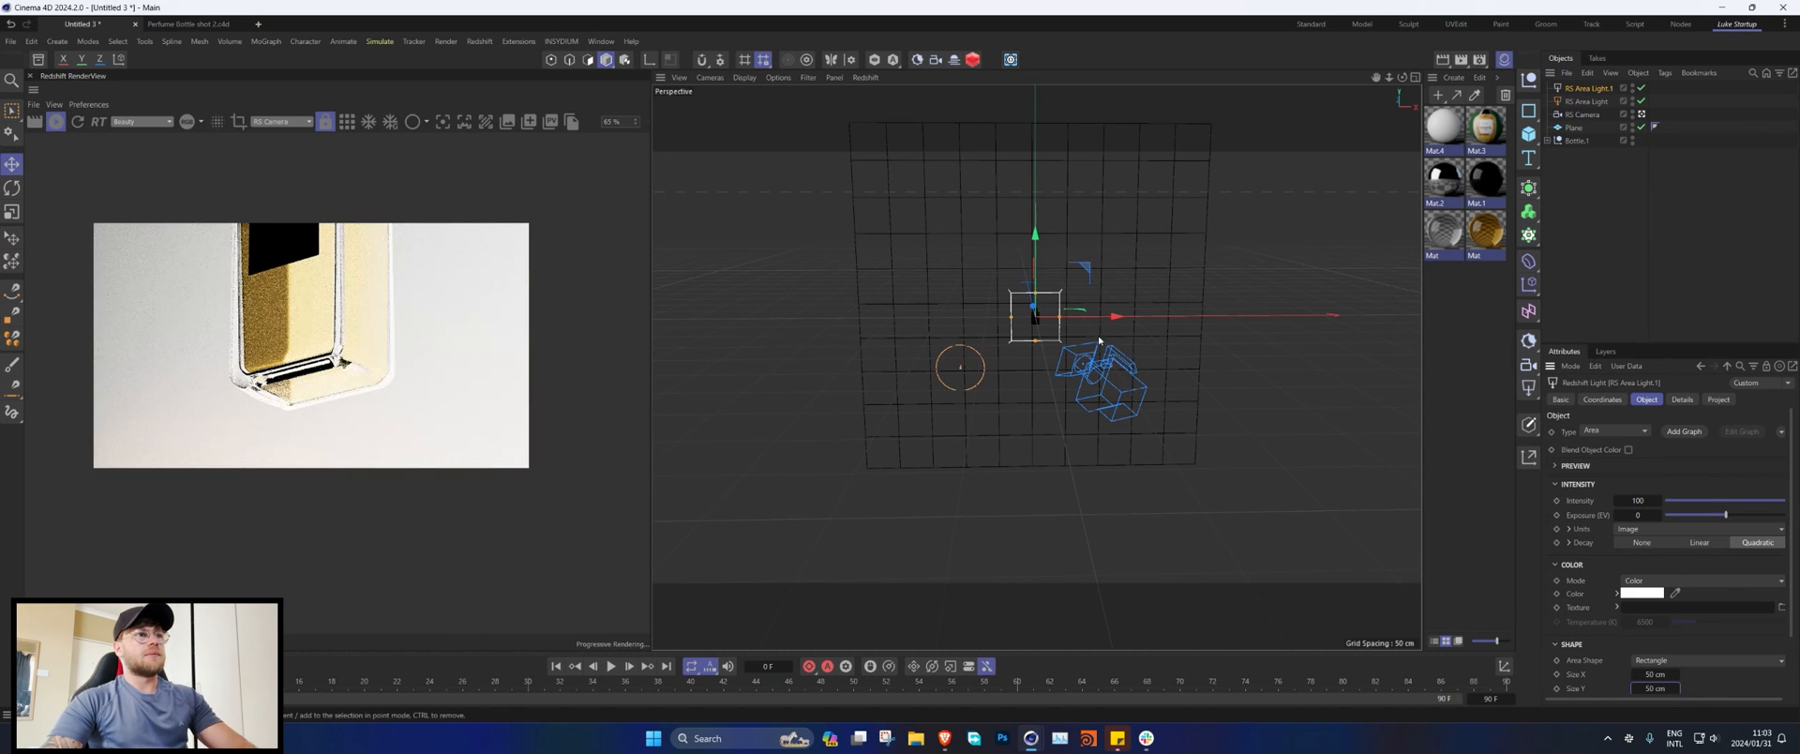
Step: Load gradient.png as the second area light's texture and exclude the backdrop plane from its lighting
left_click(1779, 607)
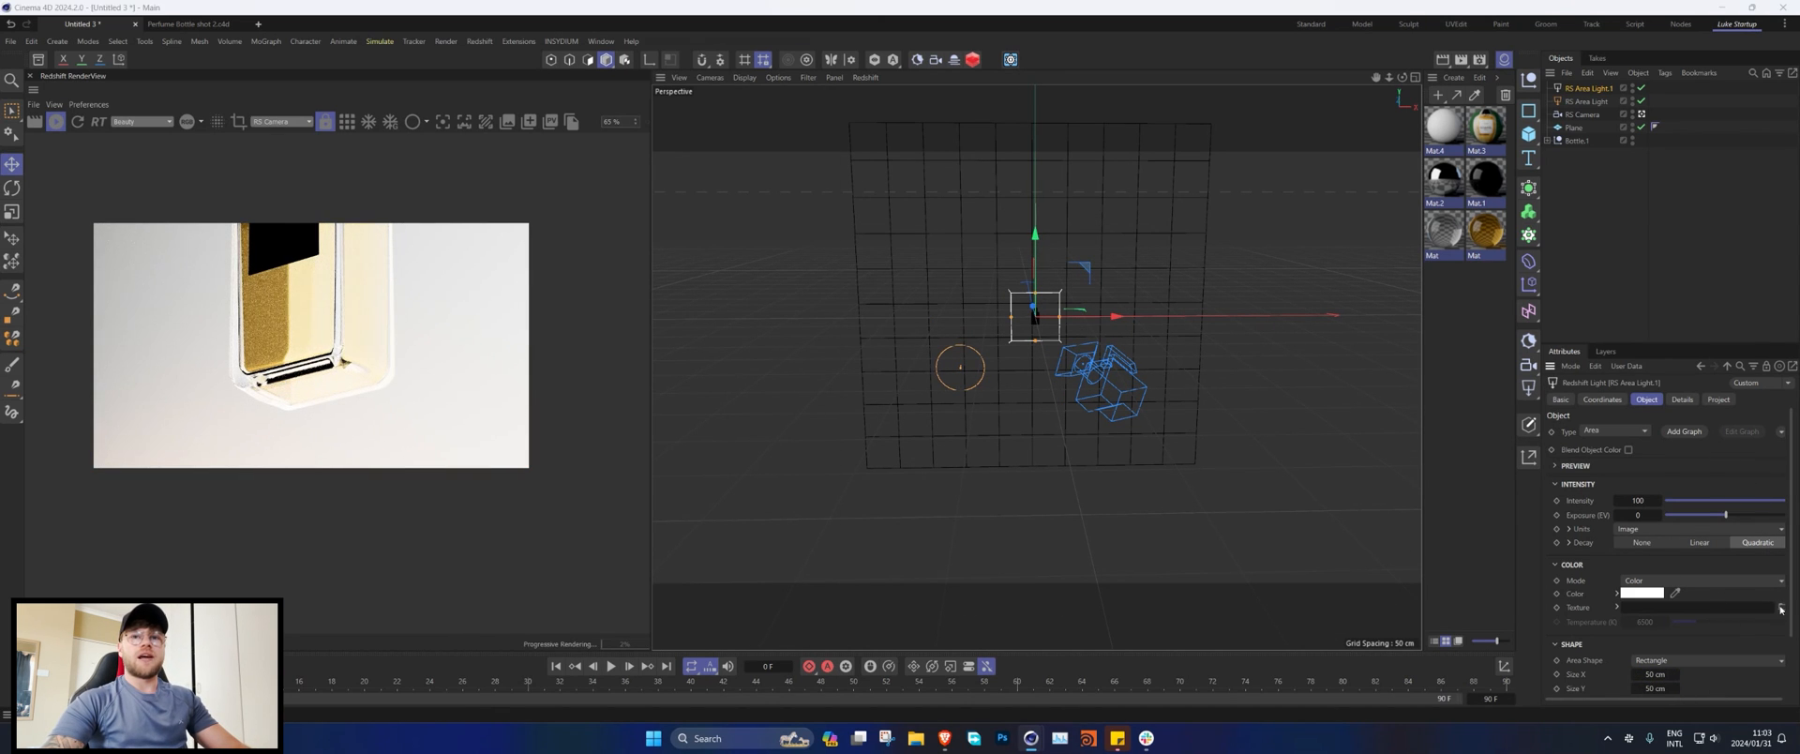
double_click(394, 240)
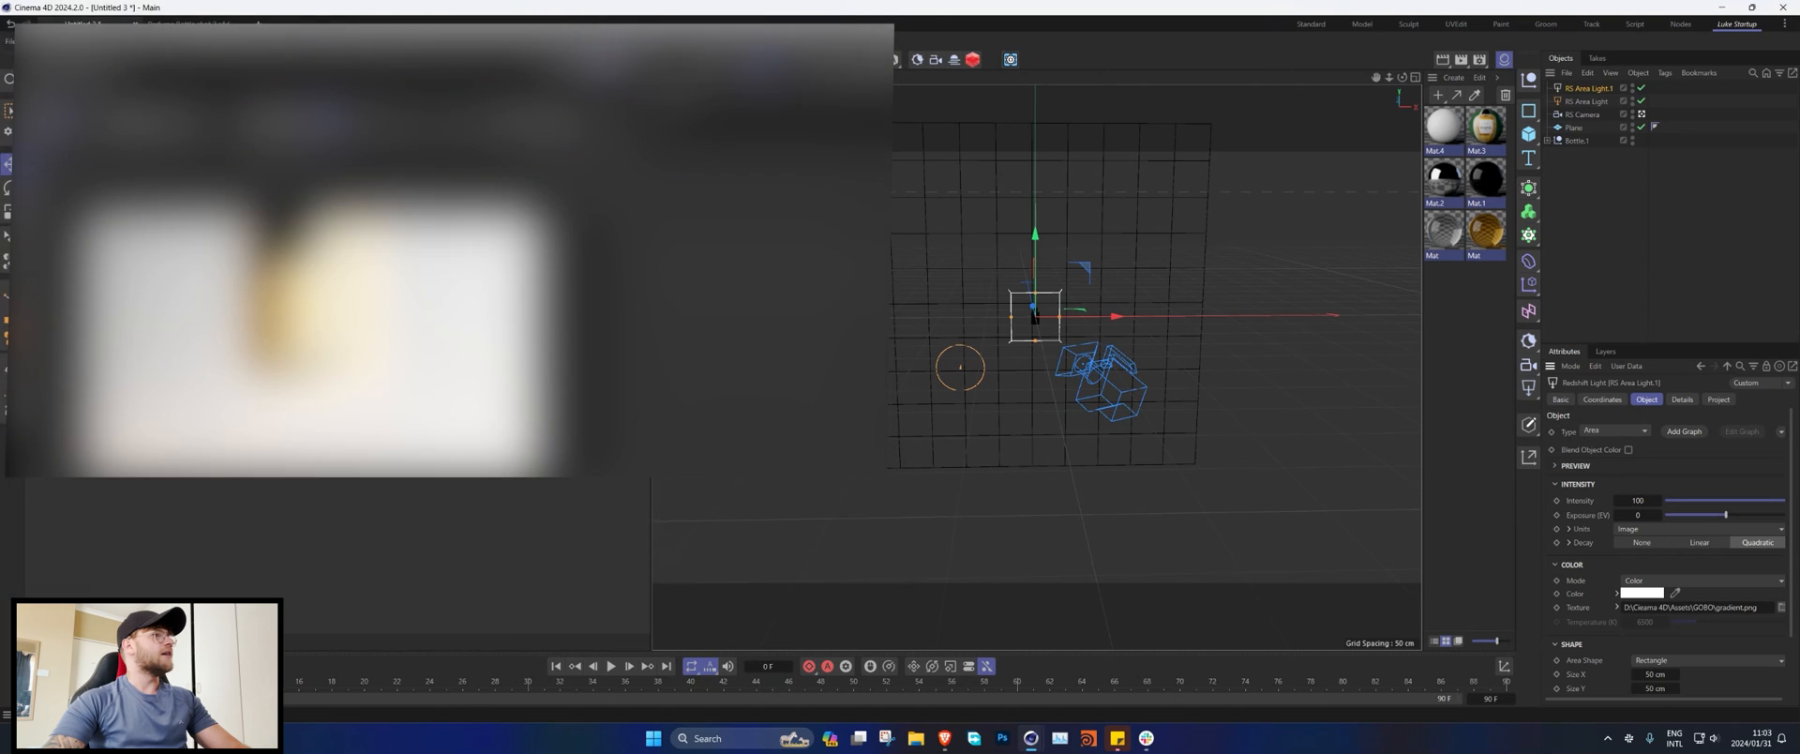
scroll(1023, 319, "up", 4)
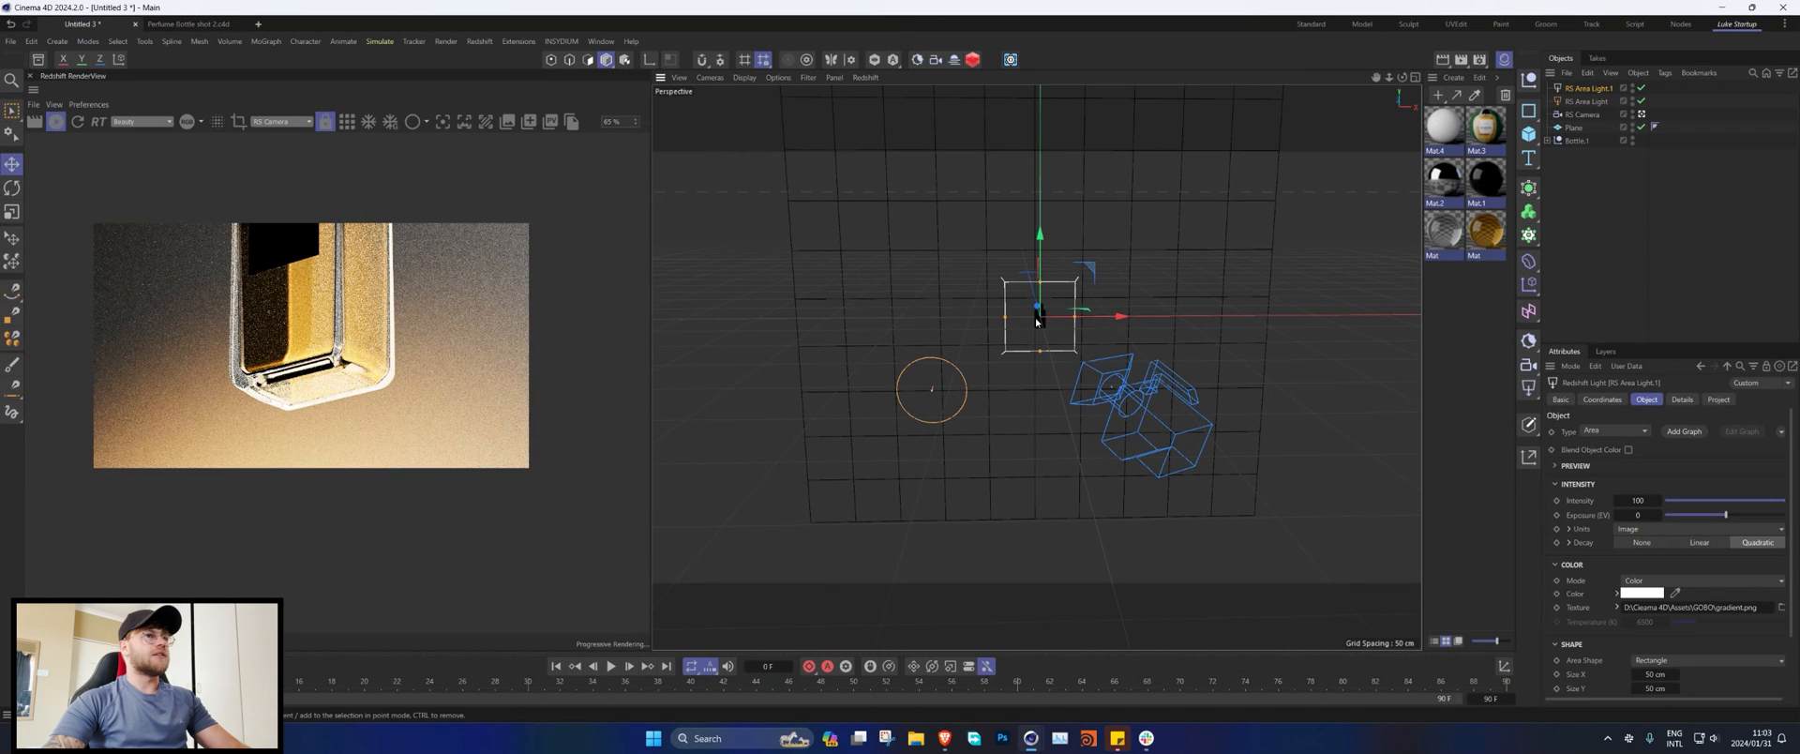
left_click(1719, 400)
left_click_drag(1707, 518, 1706, 518)
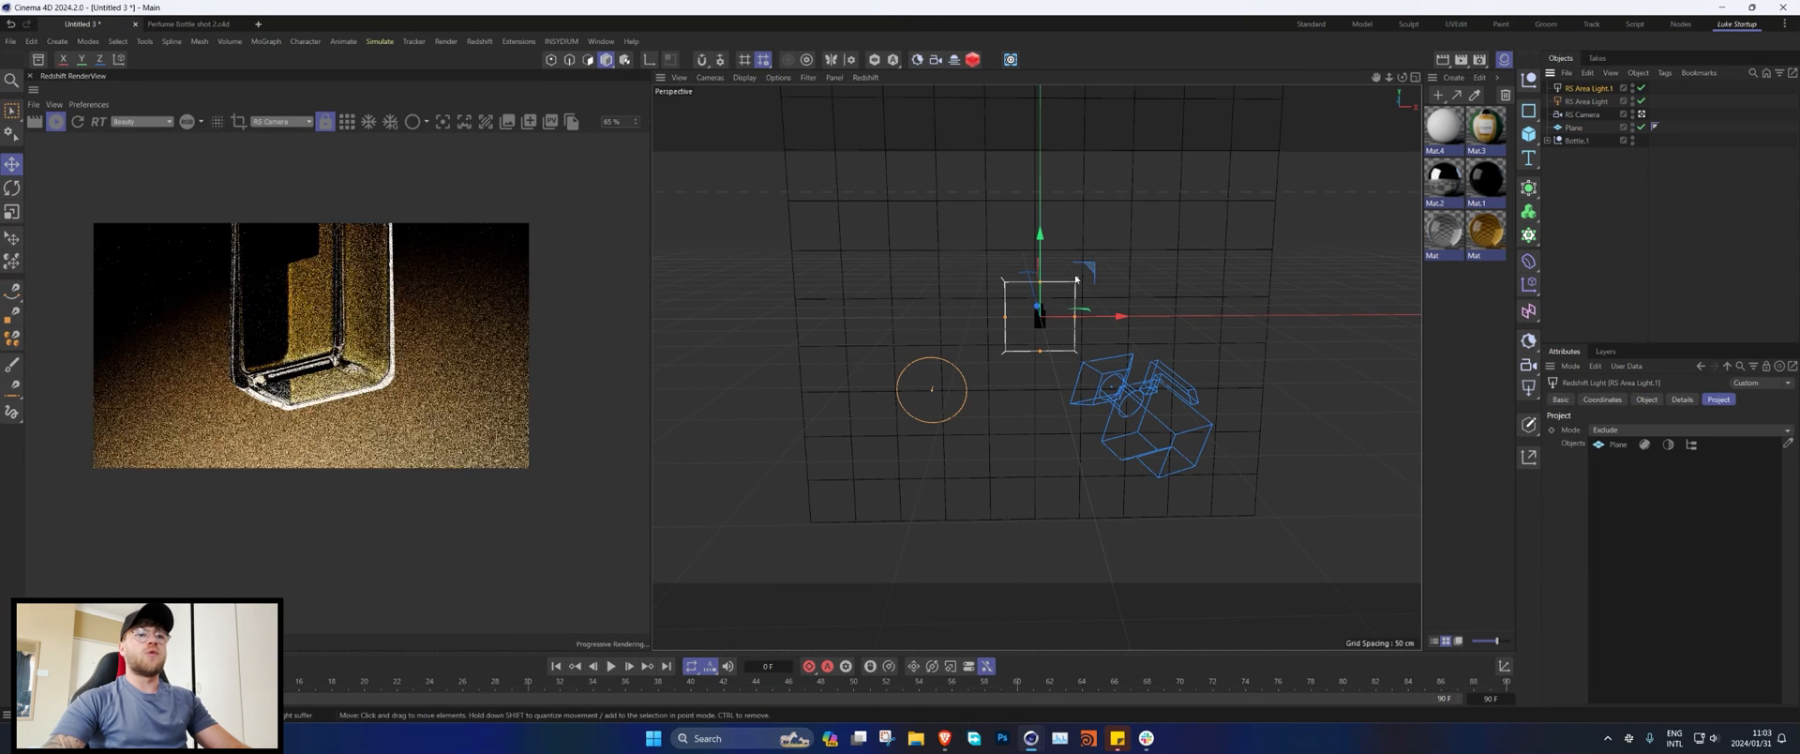
Step: Rotate the gradient area light about its vertical axis to face the bottle and move it out to the bottle's side
key("r")
left_click_drag(1031, 325, 1148, 335)
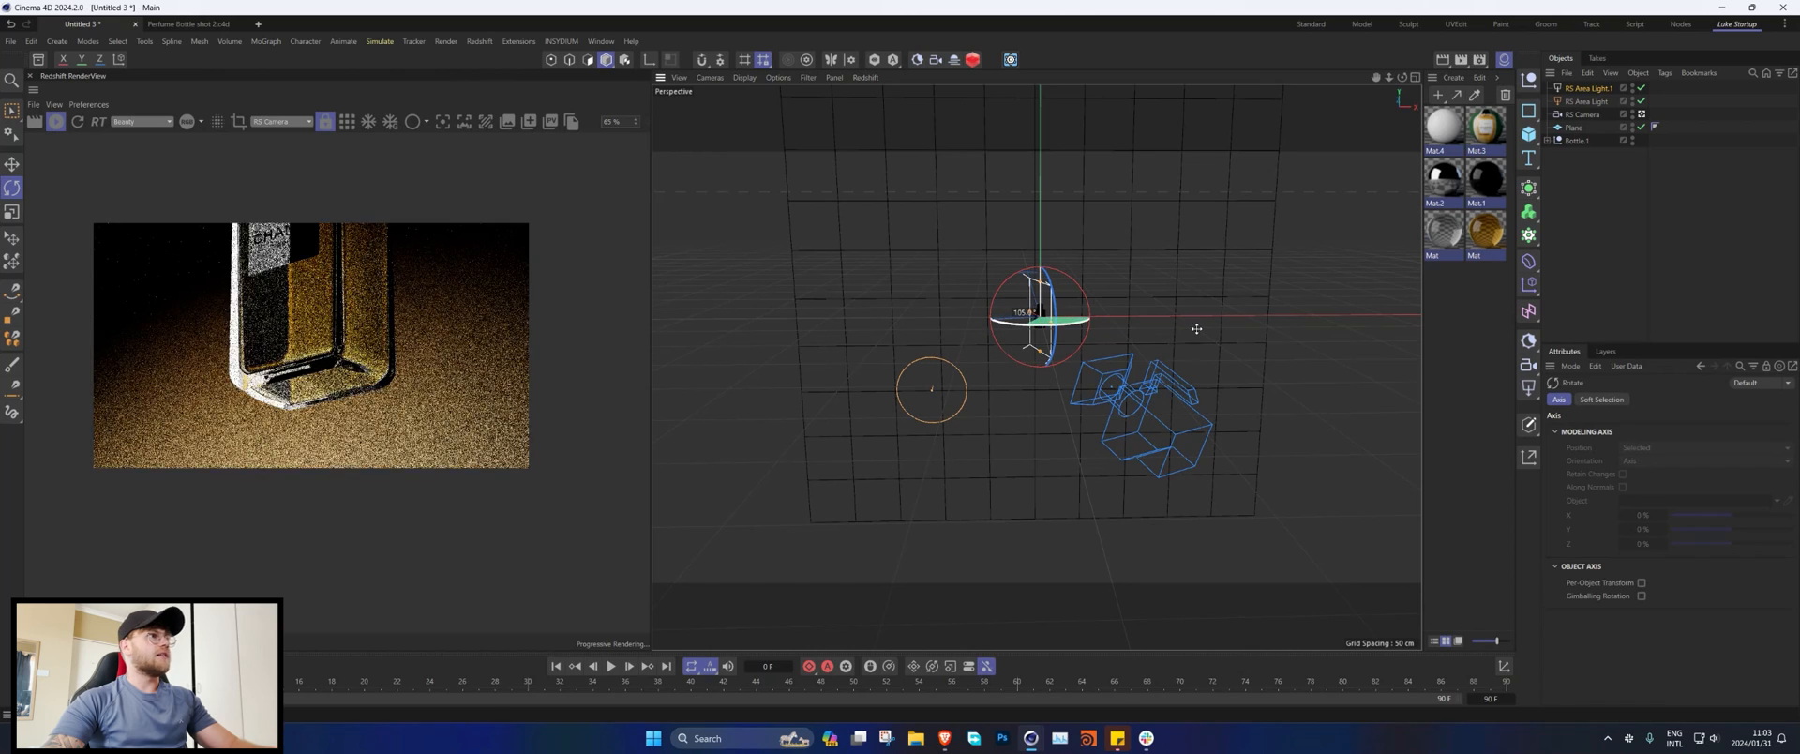
key("e")
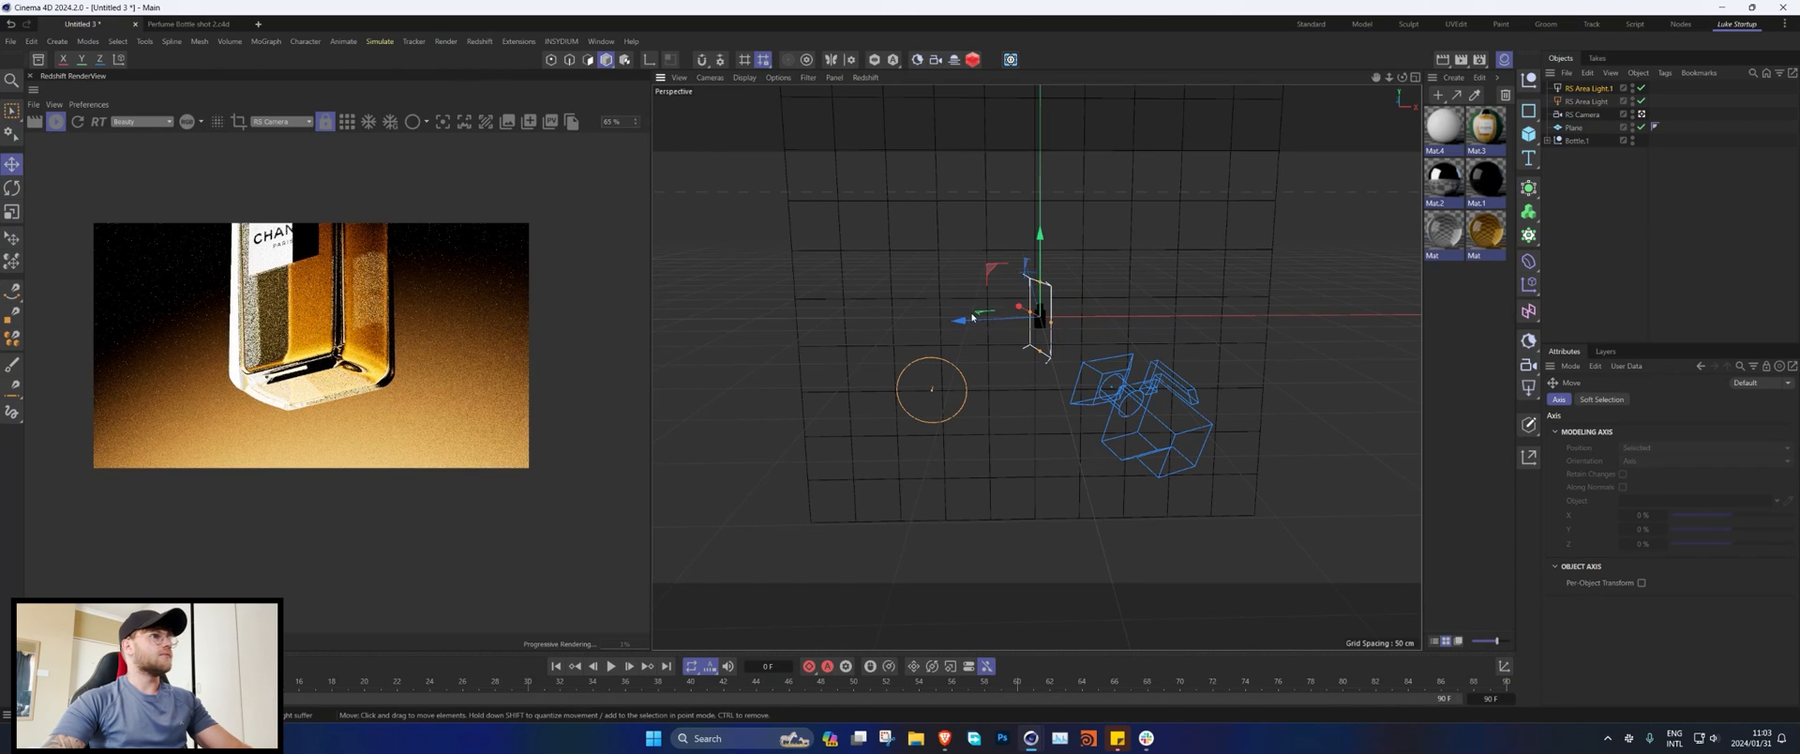
left_click_drag(961, 320, 1035, 367)
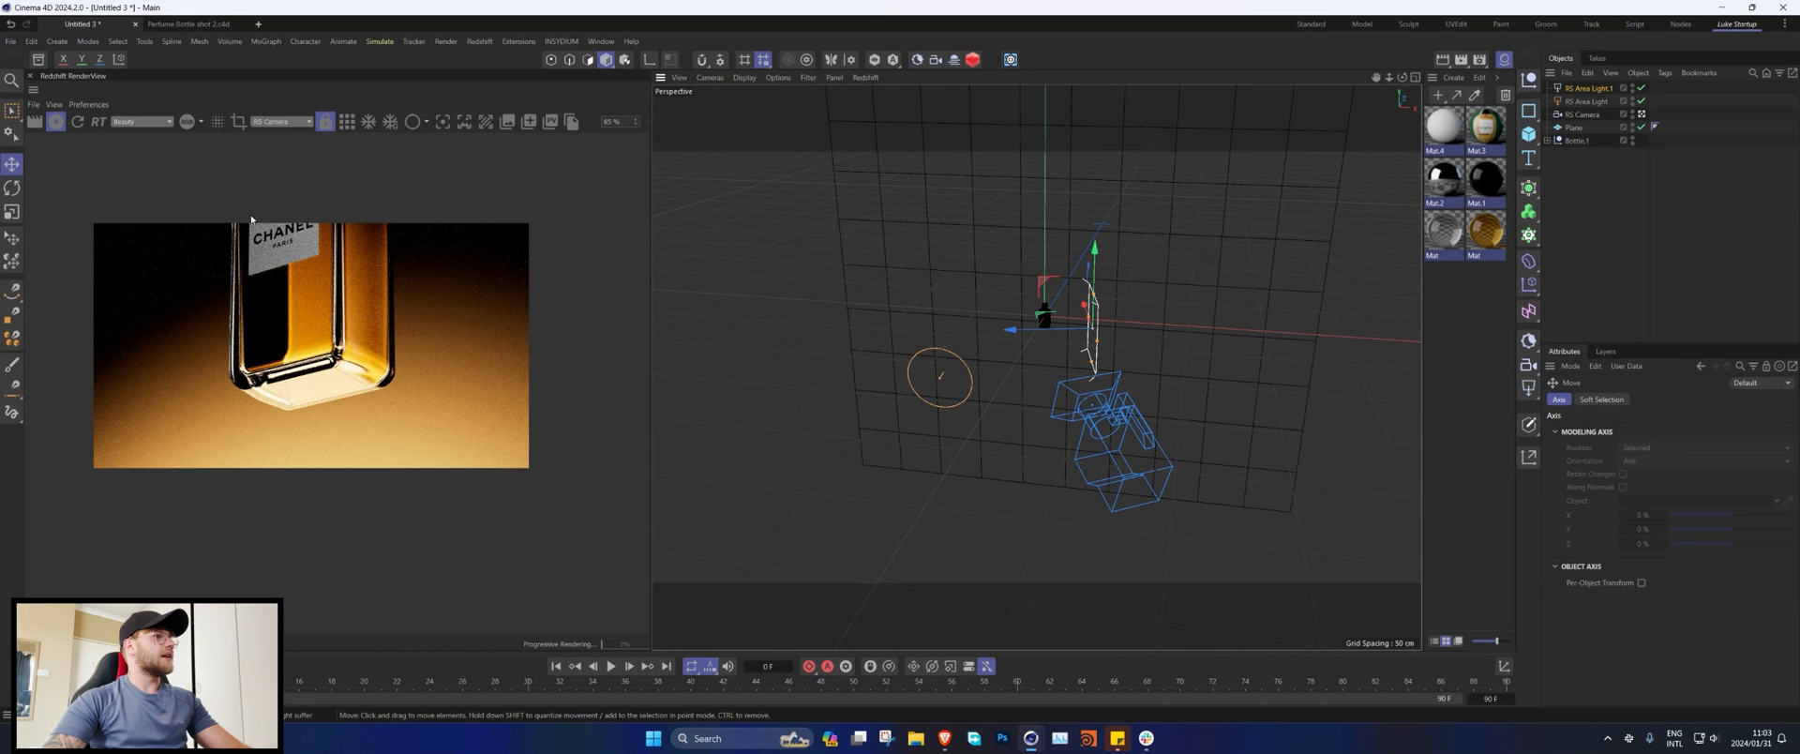
Step: Duplicate the gradient area light, place the copy on the opposite side in front of the bottle, and rotate it toward the bottle
left_click(1583, 89)
key("ctrl+c")
key("ctrl+v")
scroll(1114, 311, "up", 4)
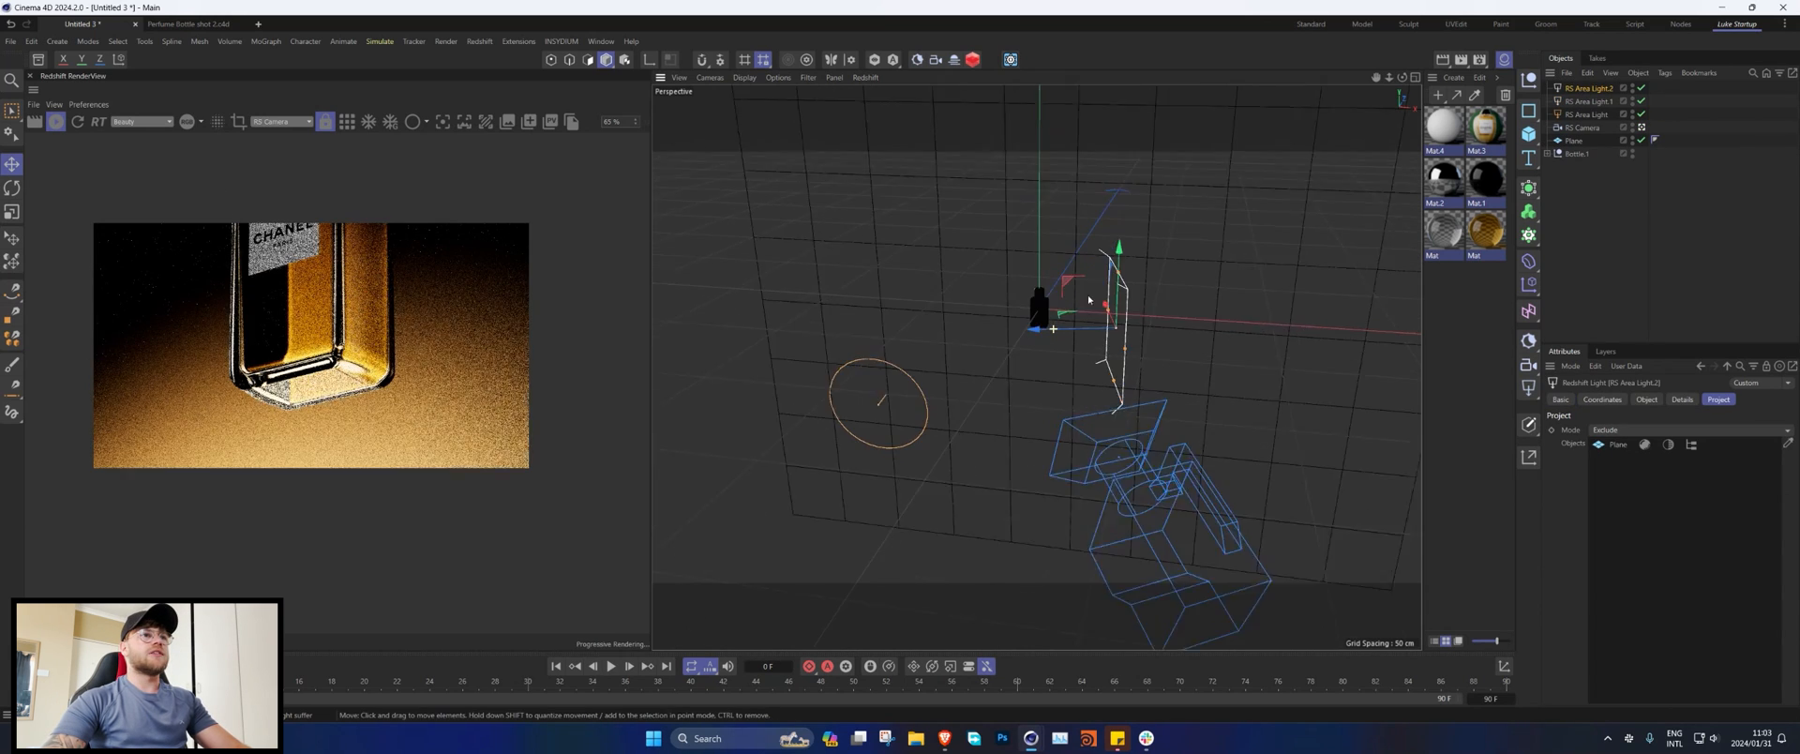
left_click_drag(1118, 325, 666, 323)
key("r")
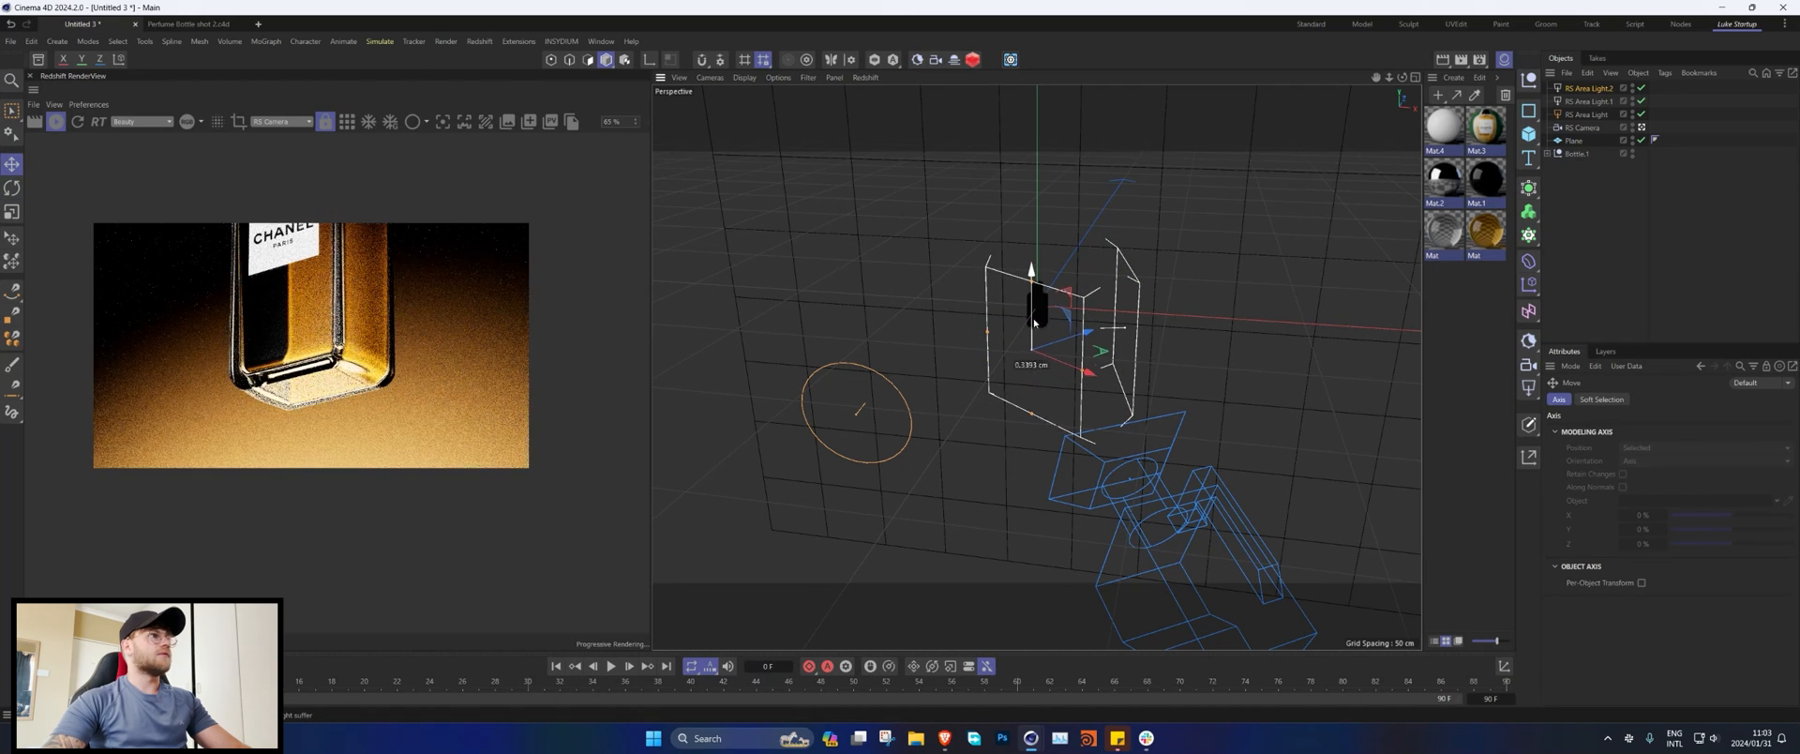
key("e")
left_click_drag(1081, 324, 988, 316)
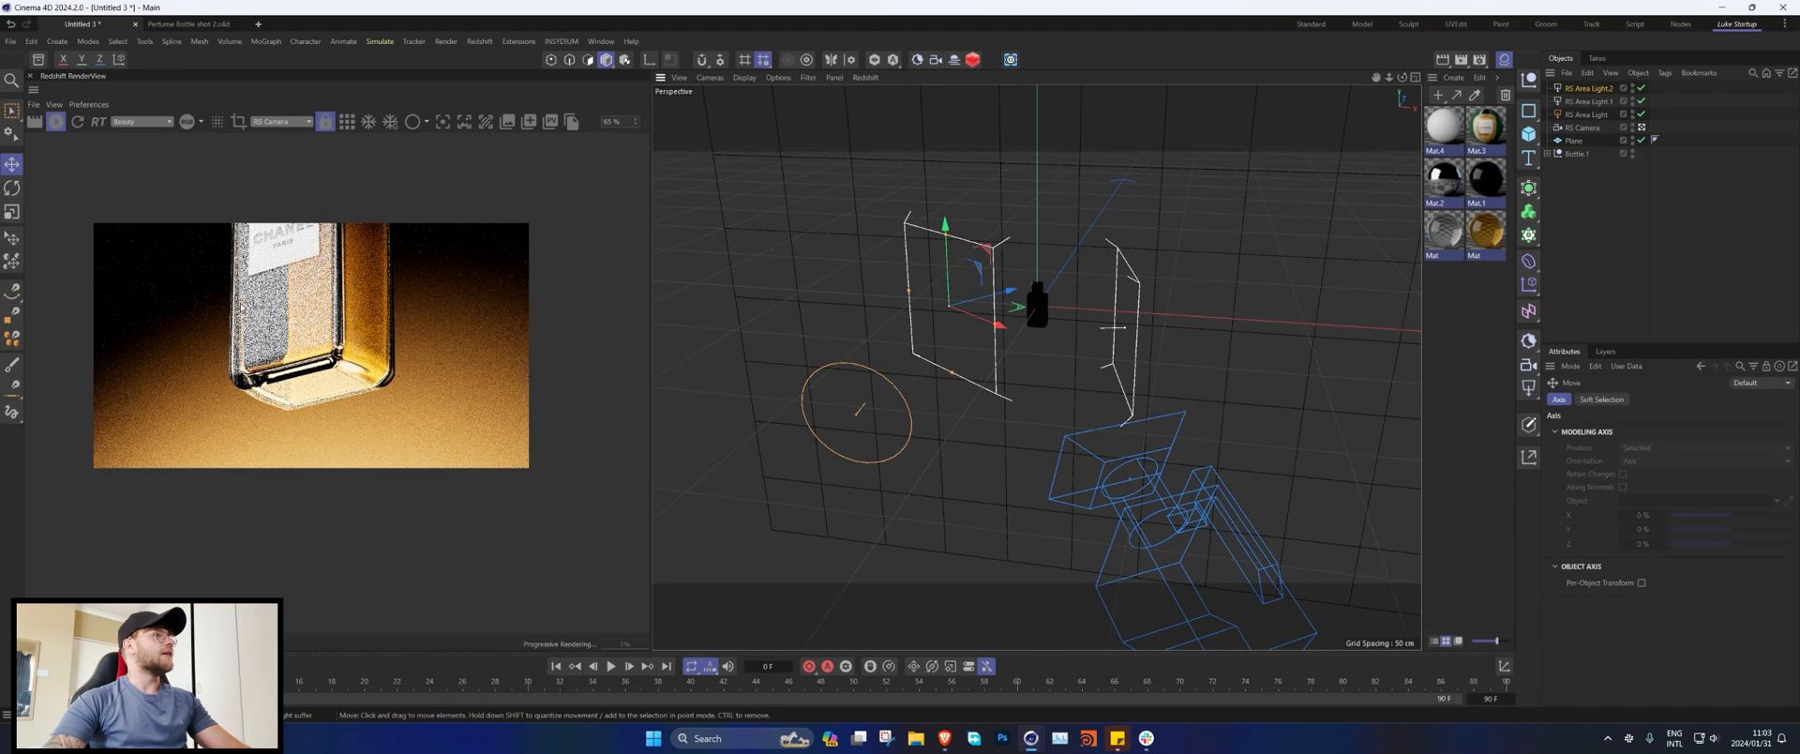
Step: Lower the duplicated light's reflection contribution to 0.02 and its transmission contribution to 0
left_click(1589, 88)
left_click(1682, 399)
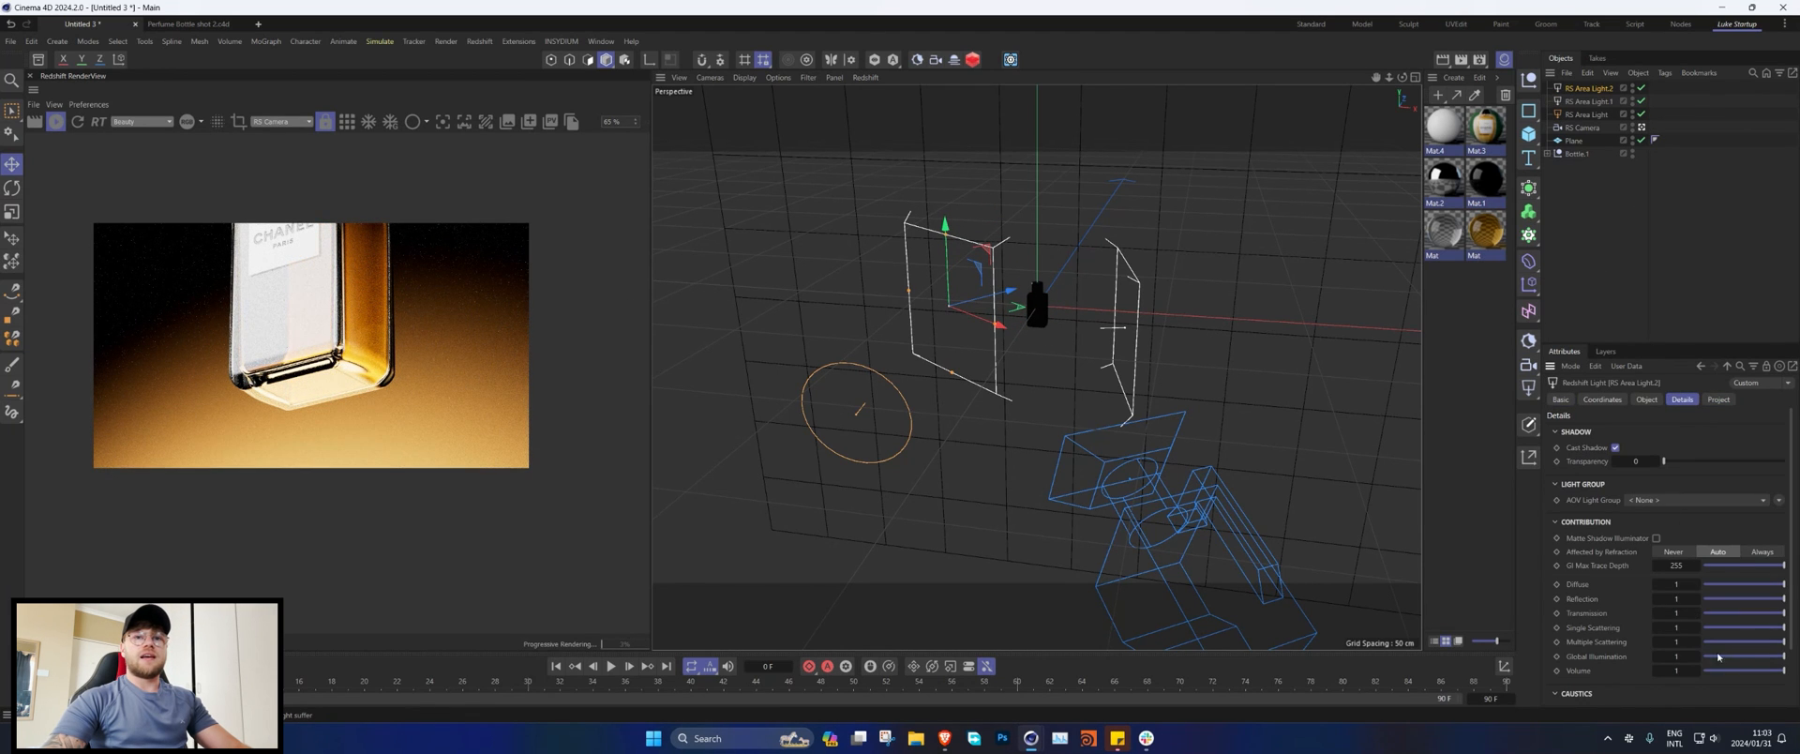
left_click_drag(1743, 614, 1706, 601)
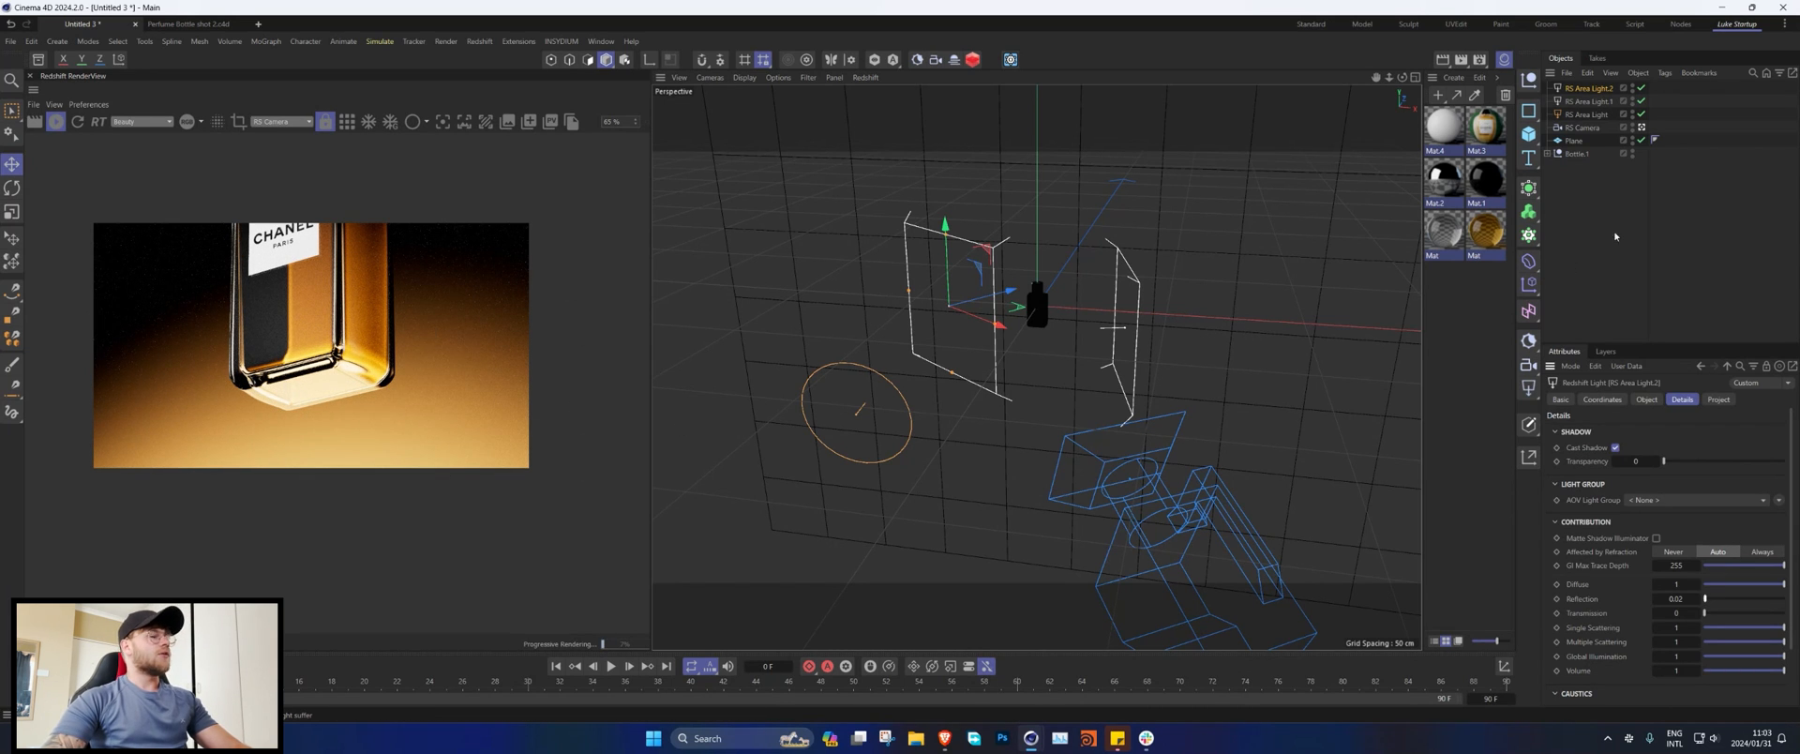
Step: Enable bokeh on the RS Camera and pick its focus point near the bottle's bottom corner in the render
left_click(1580, 130)
middle_click(1024, 282)
middle_click(906, 269)
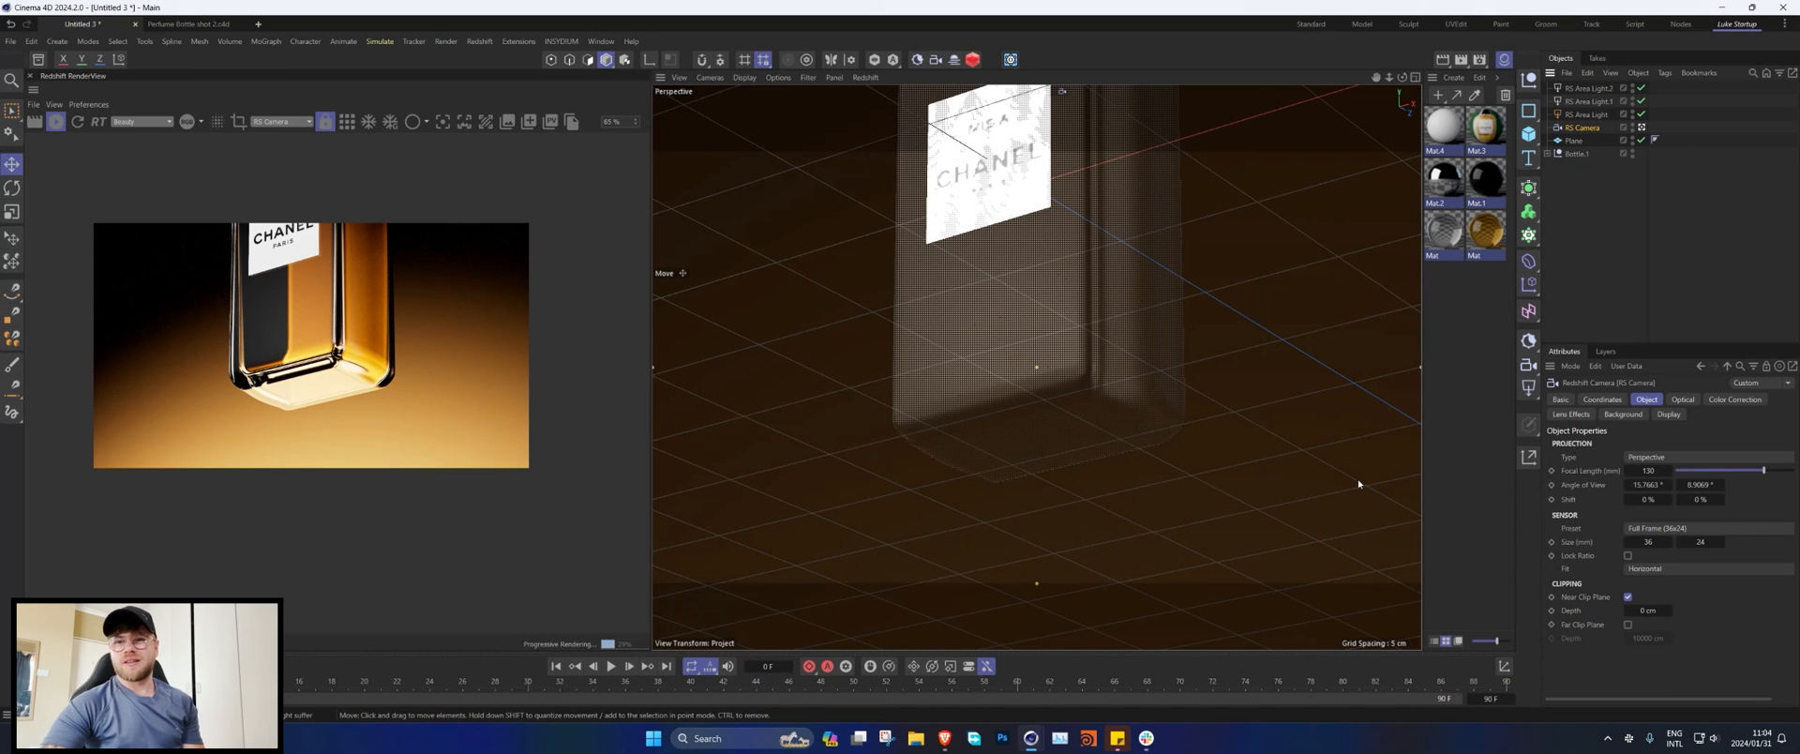
left_click(1683, 399)
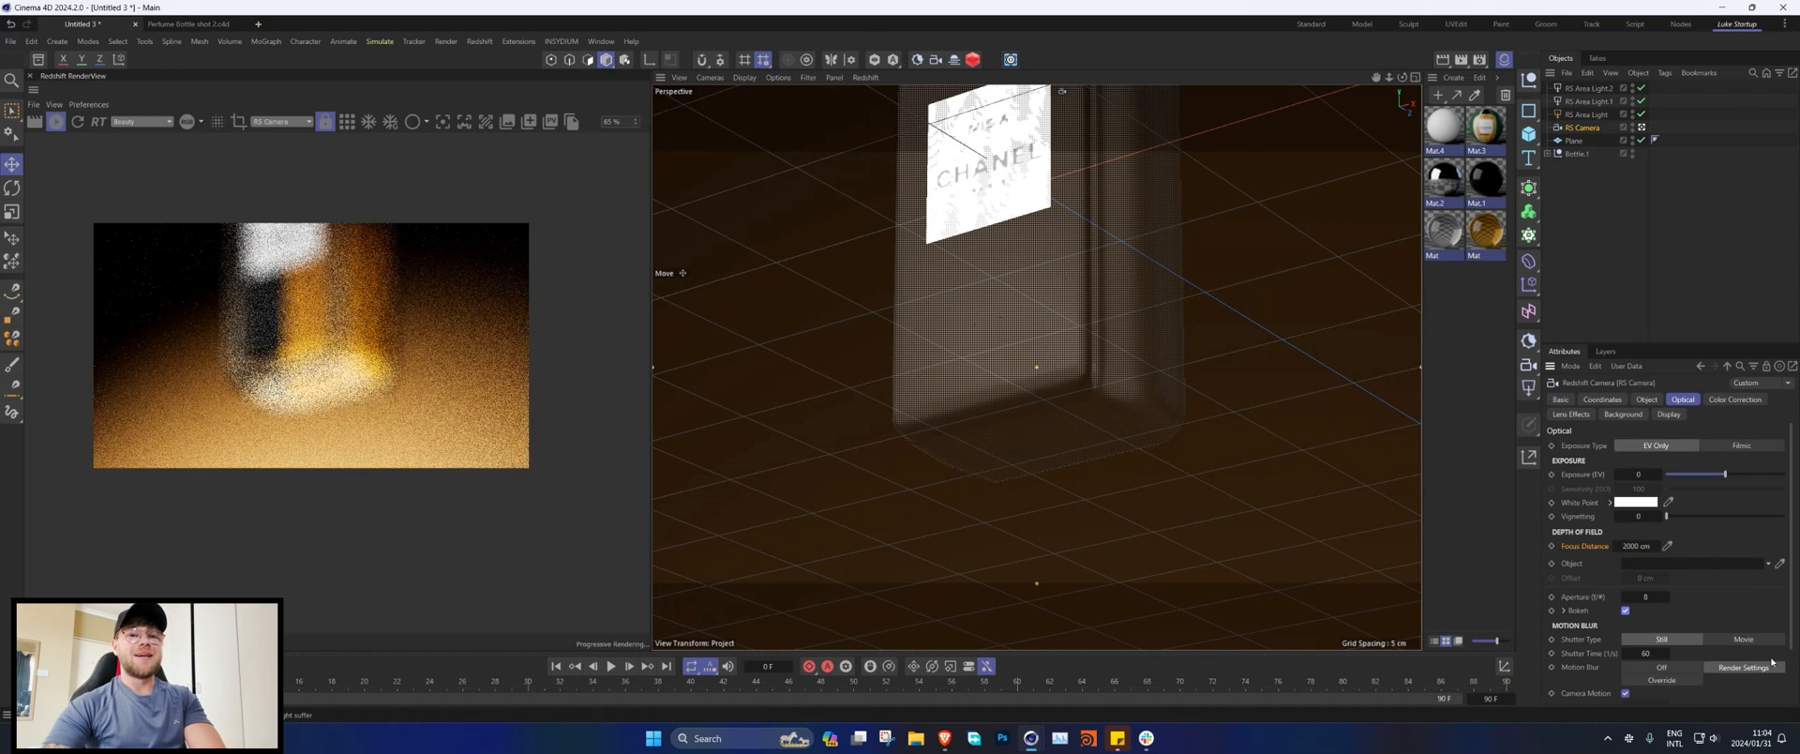
left_click(443, 121)
left_click(328, 351)
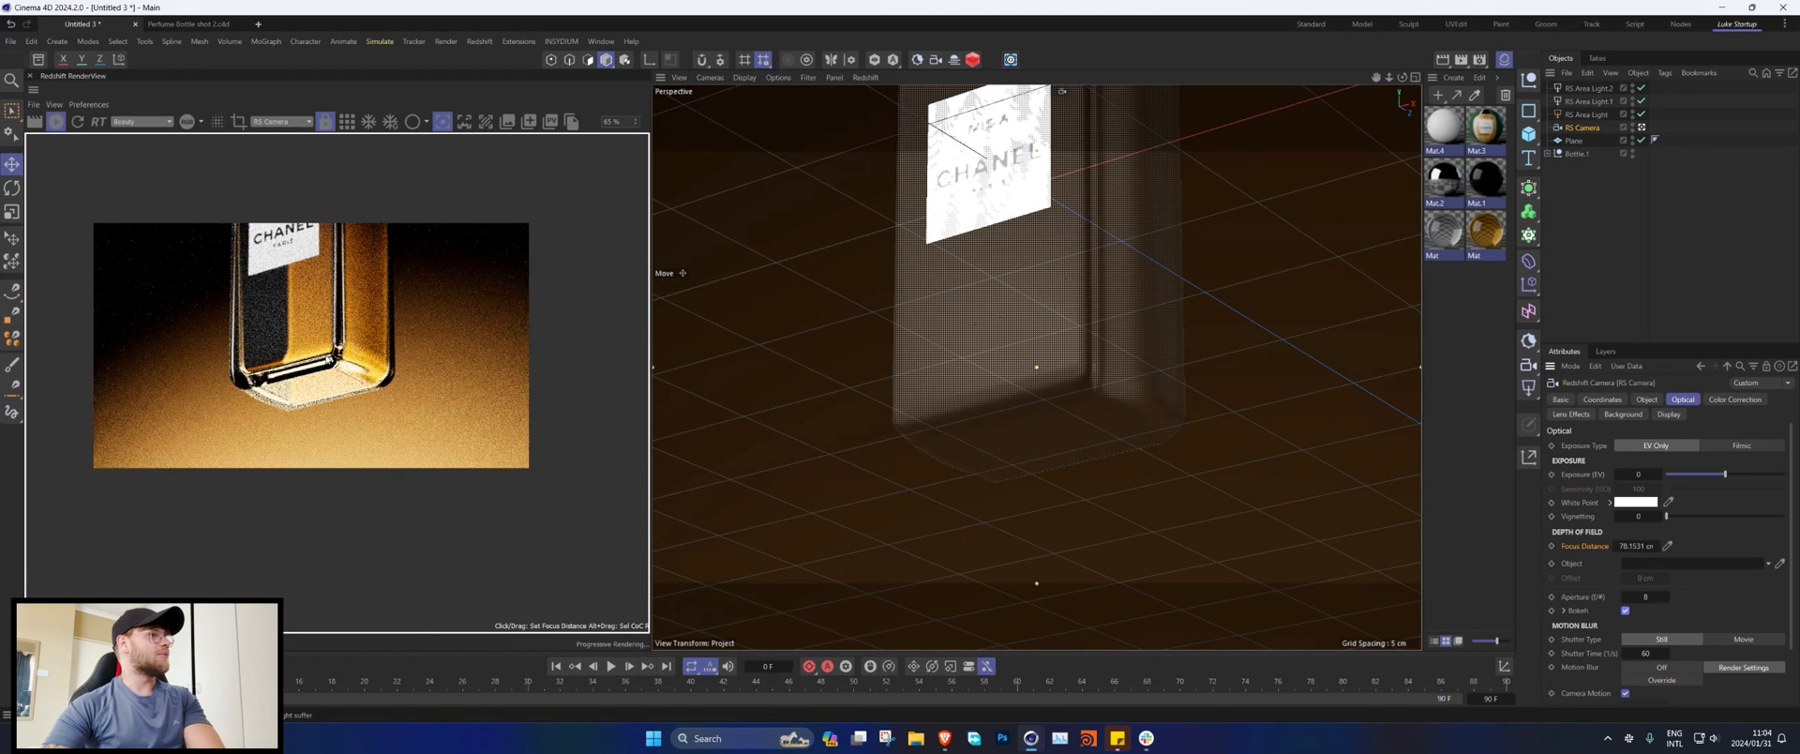
Step: Try camera apertures of 1 and 0.1, and settle on an aperture of 0.5
double_click(1646, 600)
type("1")
key("Return")
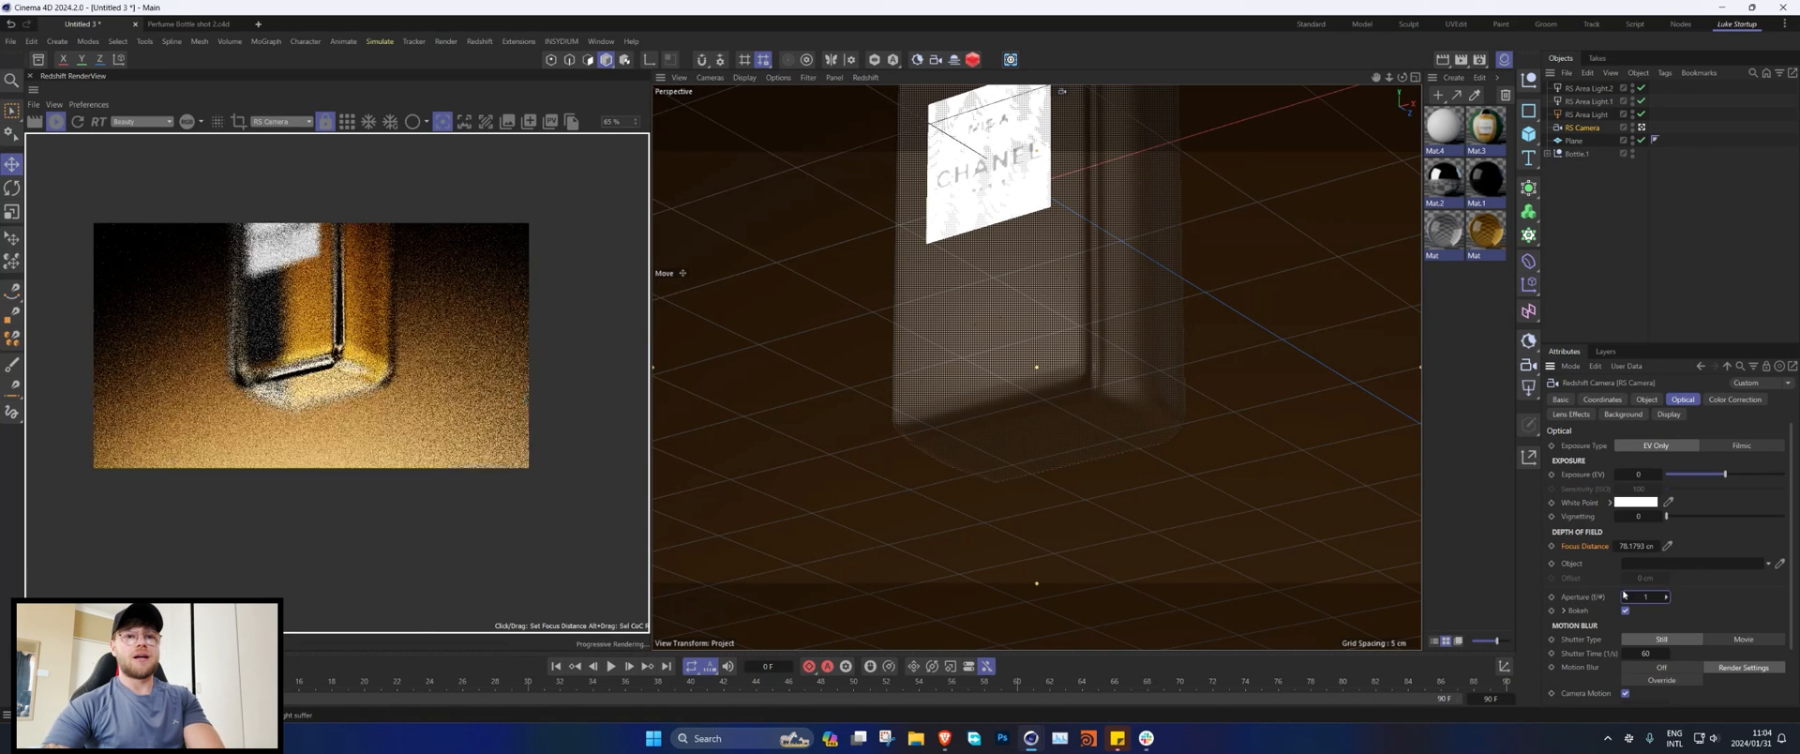
scroll(374, 374, "up", 1)
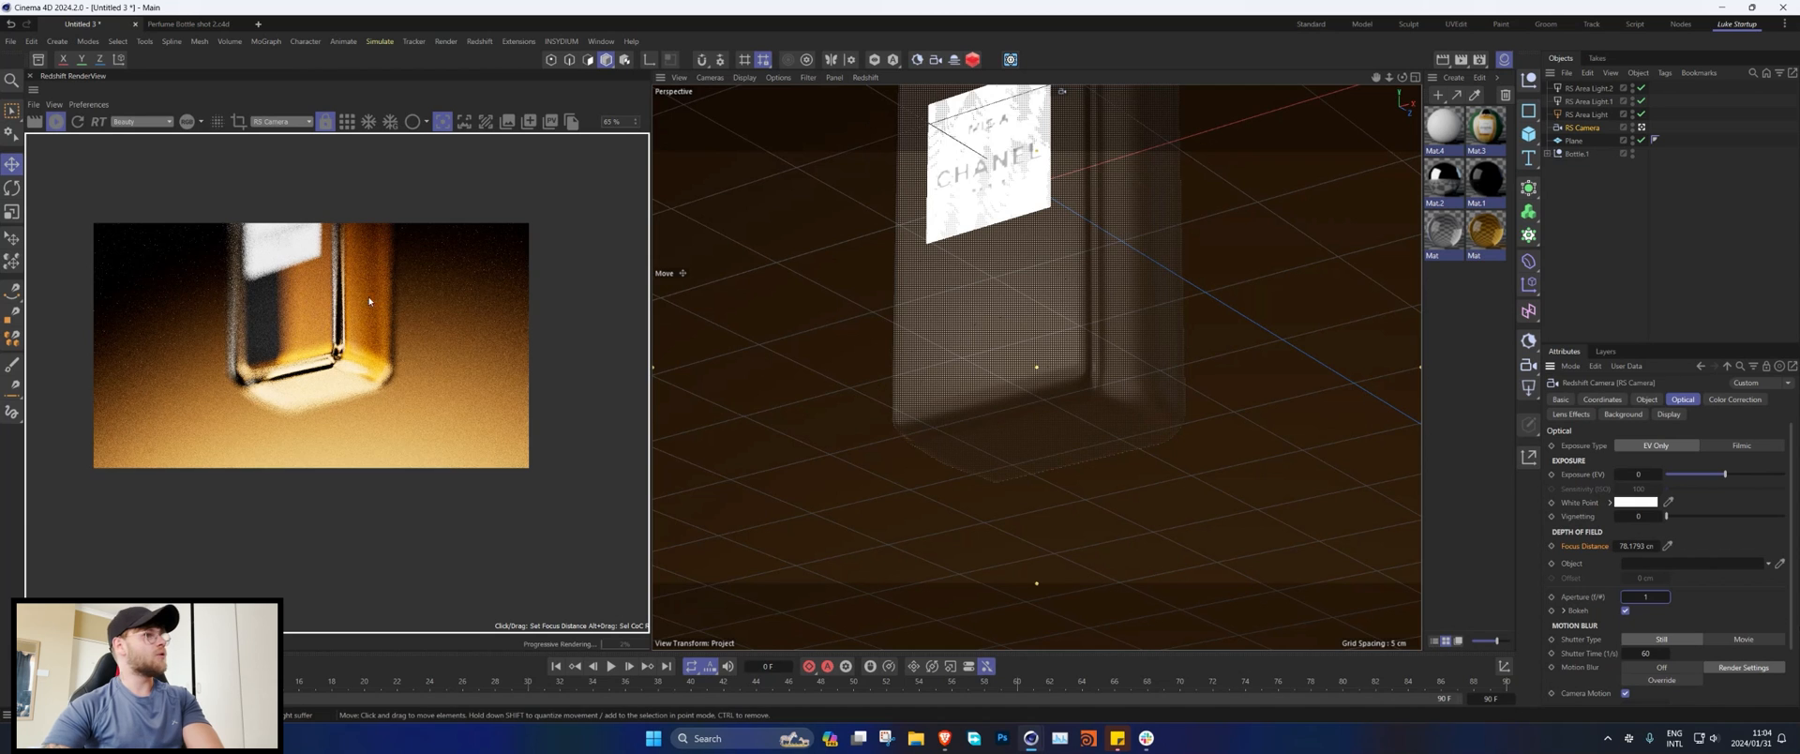
scroll(259, 367, "up", 1)
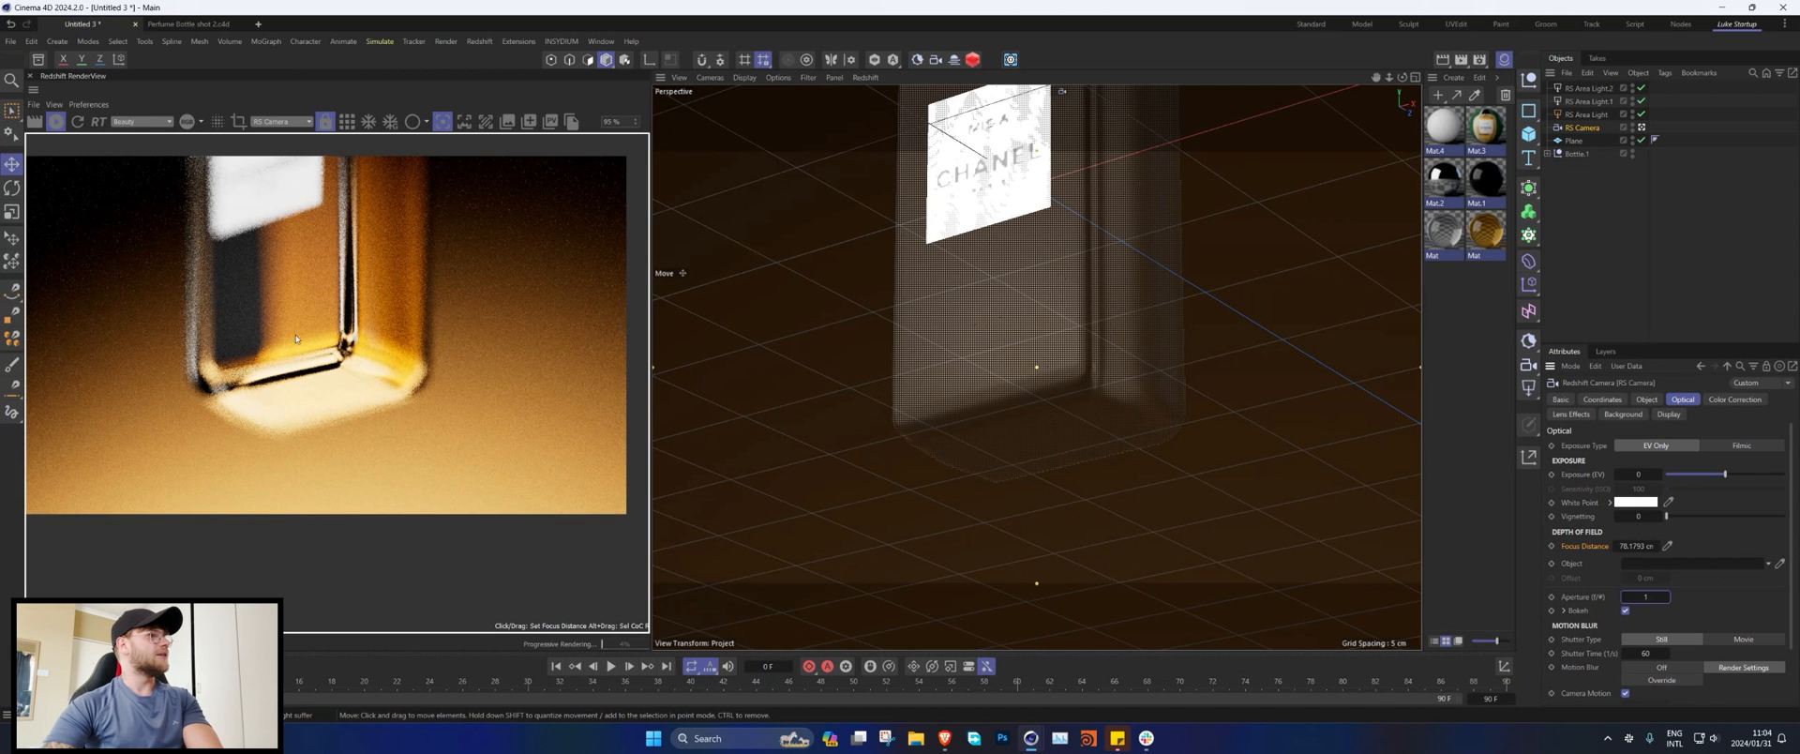
scroll(333, 383, "down", 1)
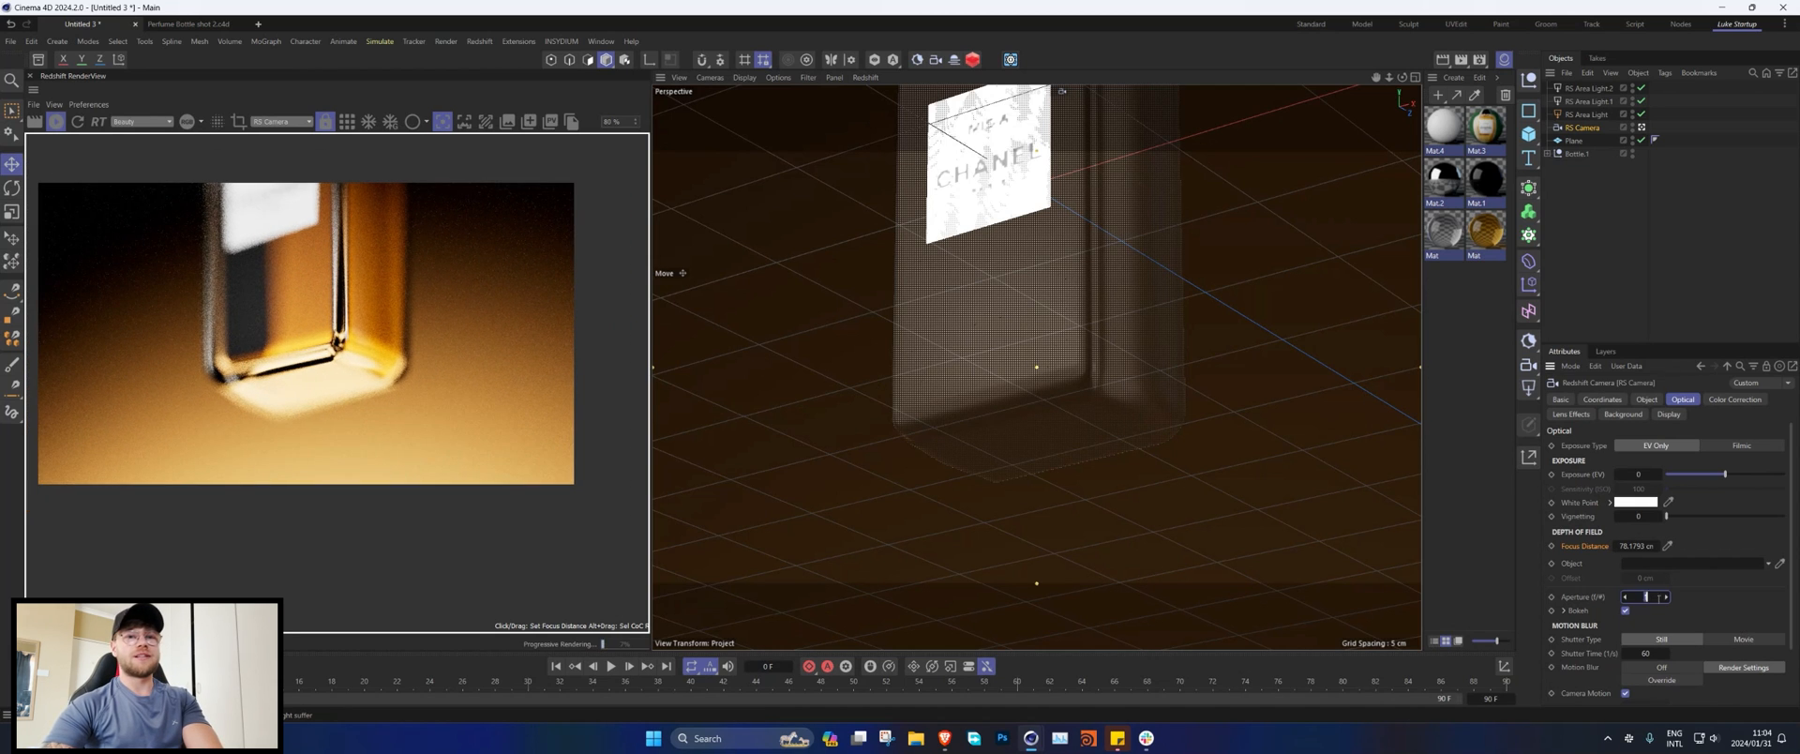
key("Return")
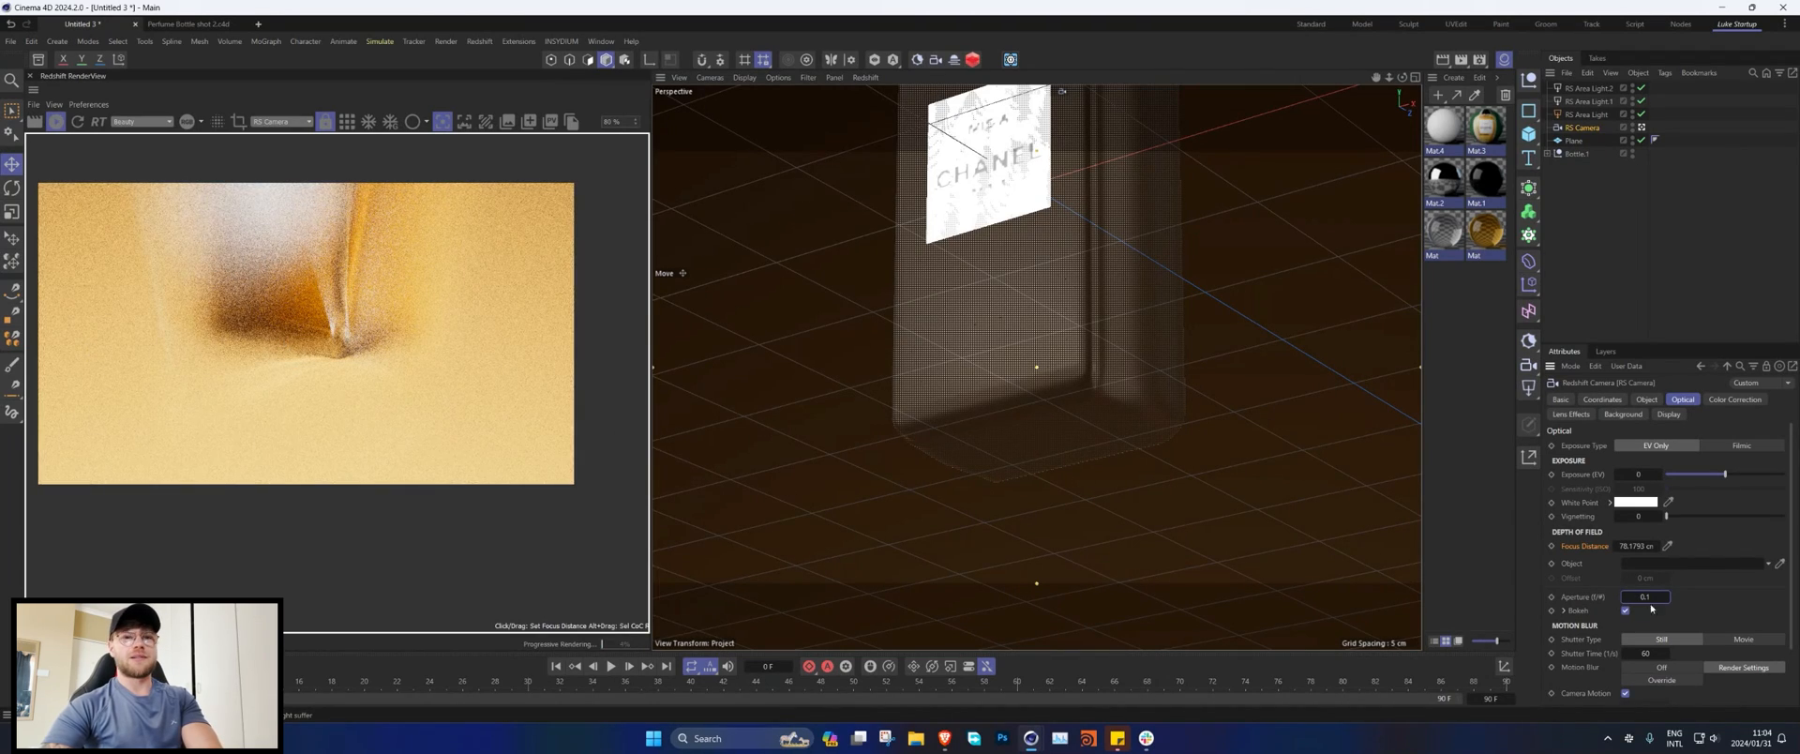
type("0.5")
key("Return")
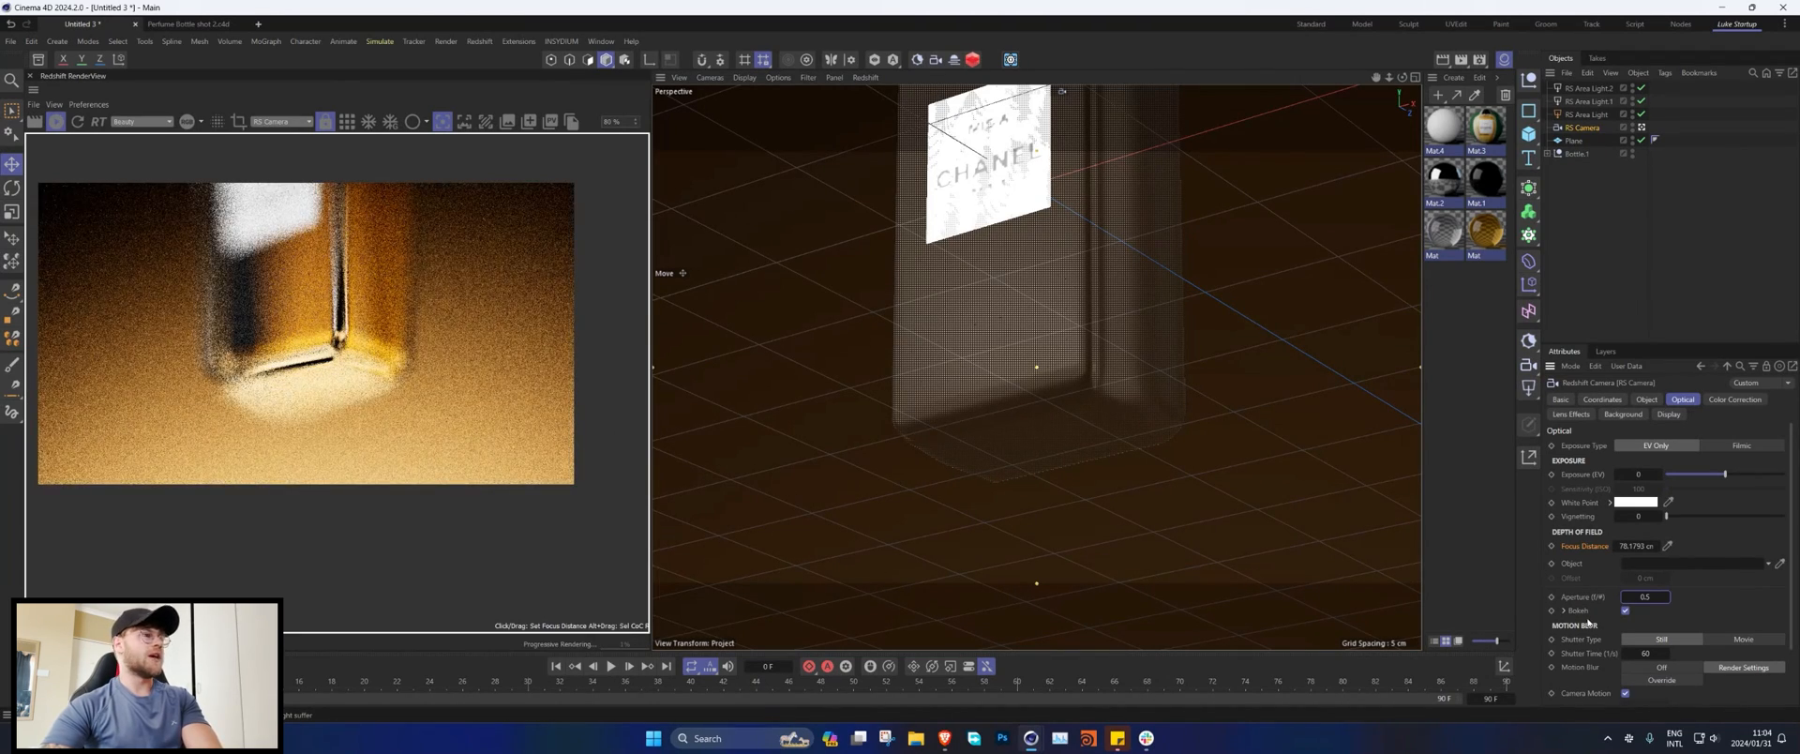
Step: Expand the bokeh options, keep the circular diaphragm after trying the bladed one, and raise the aspect to 4
left_click(1564, 610)
scroll(1610, 592, "down", 2)
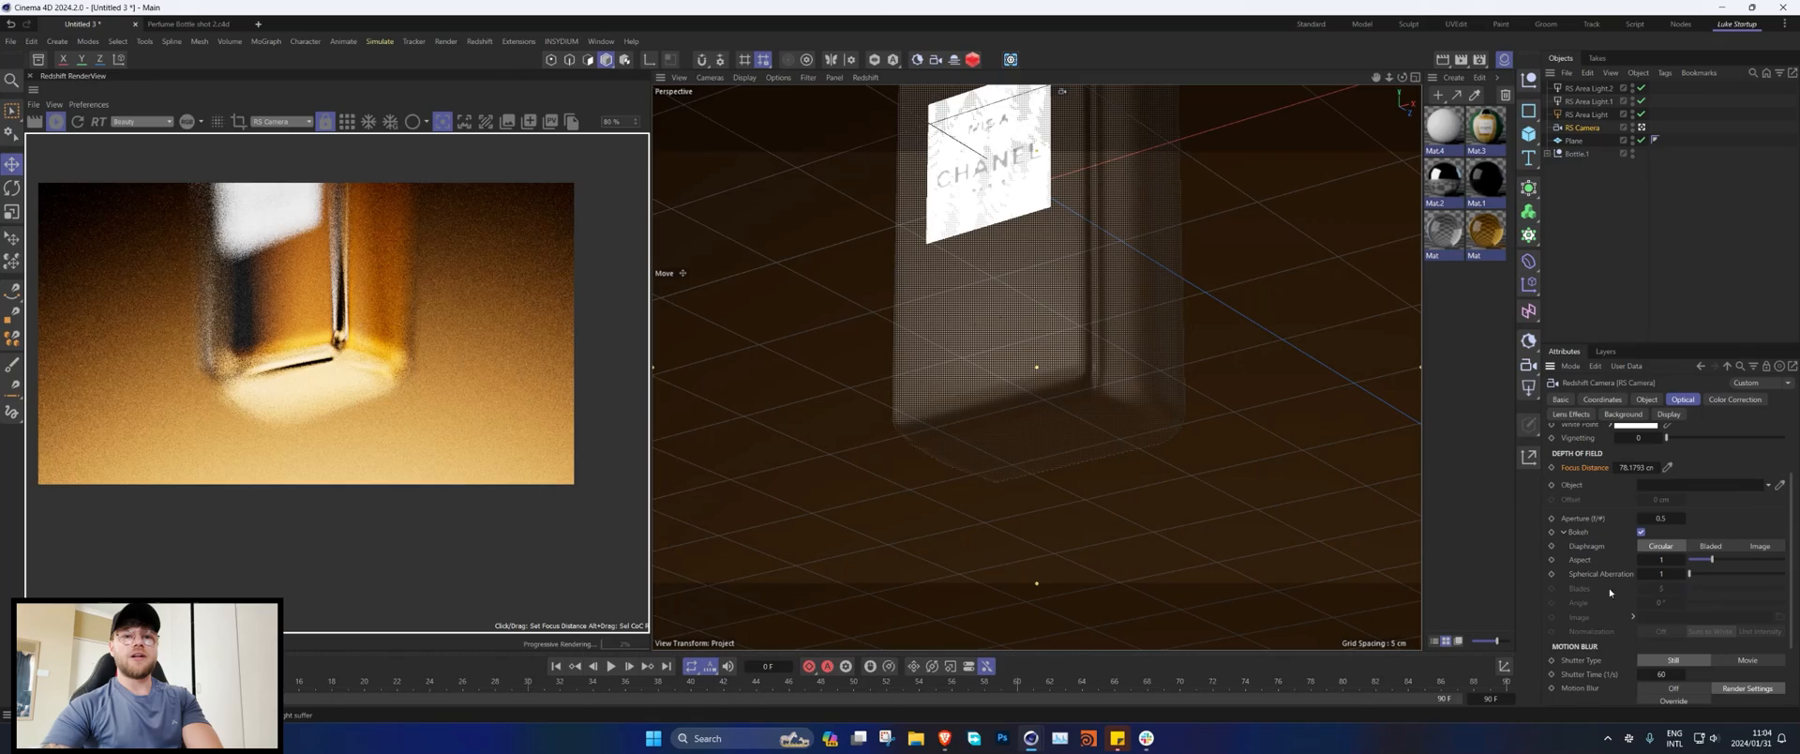
left_click(1714, 549)
left_click(1667, 547)
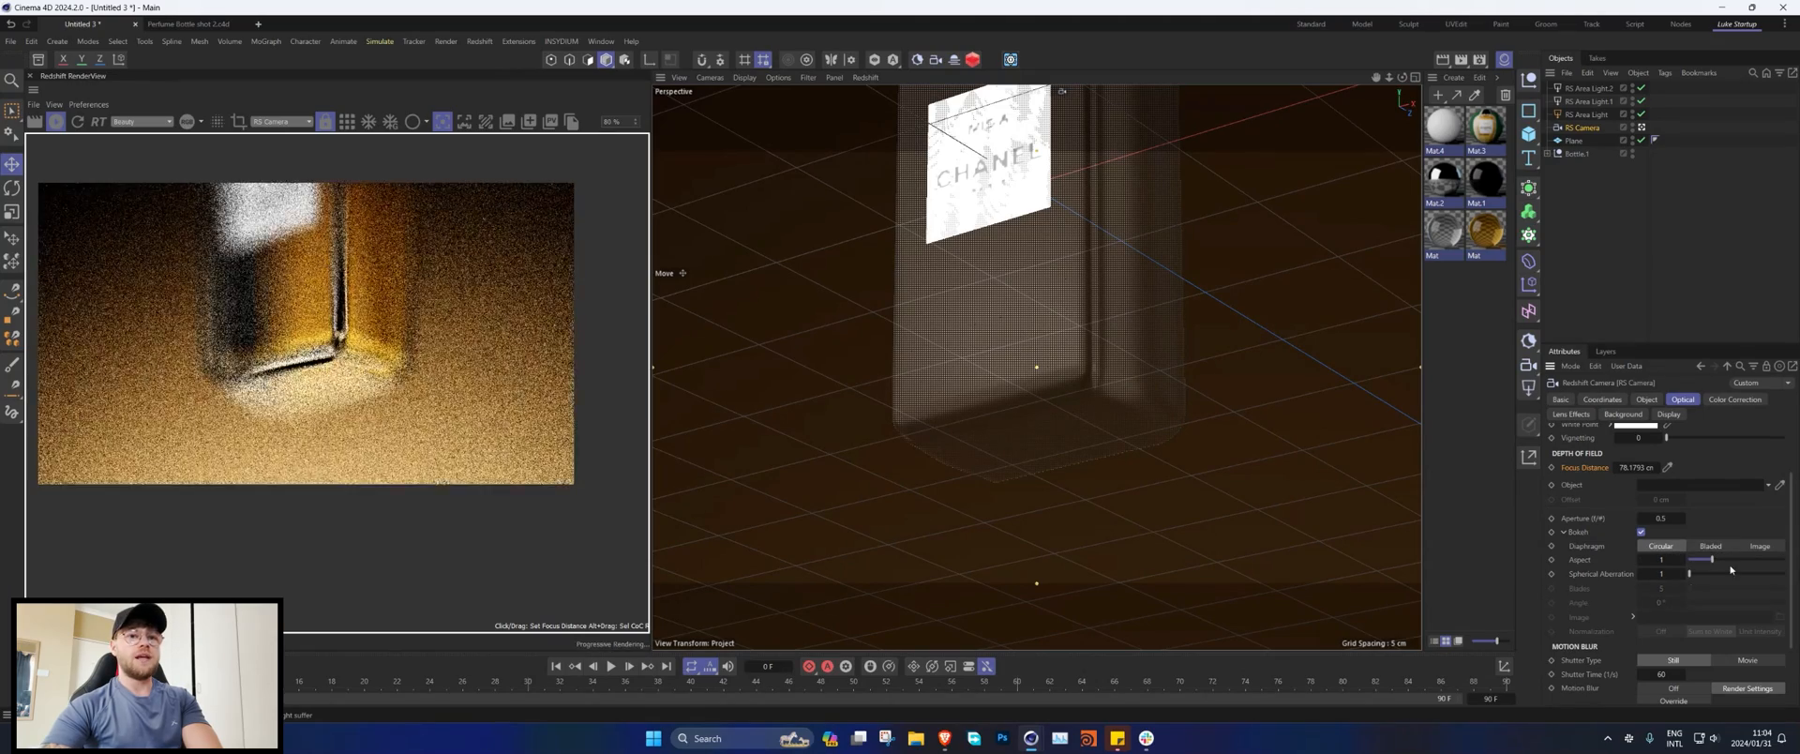
left_click_drag(1711, 561, 1787, 568)
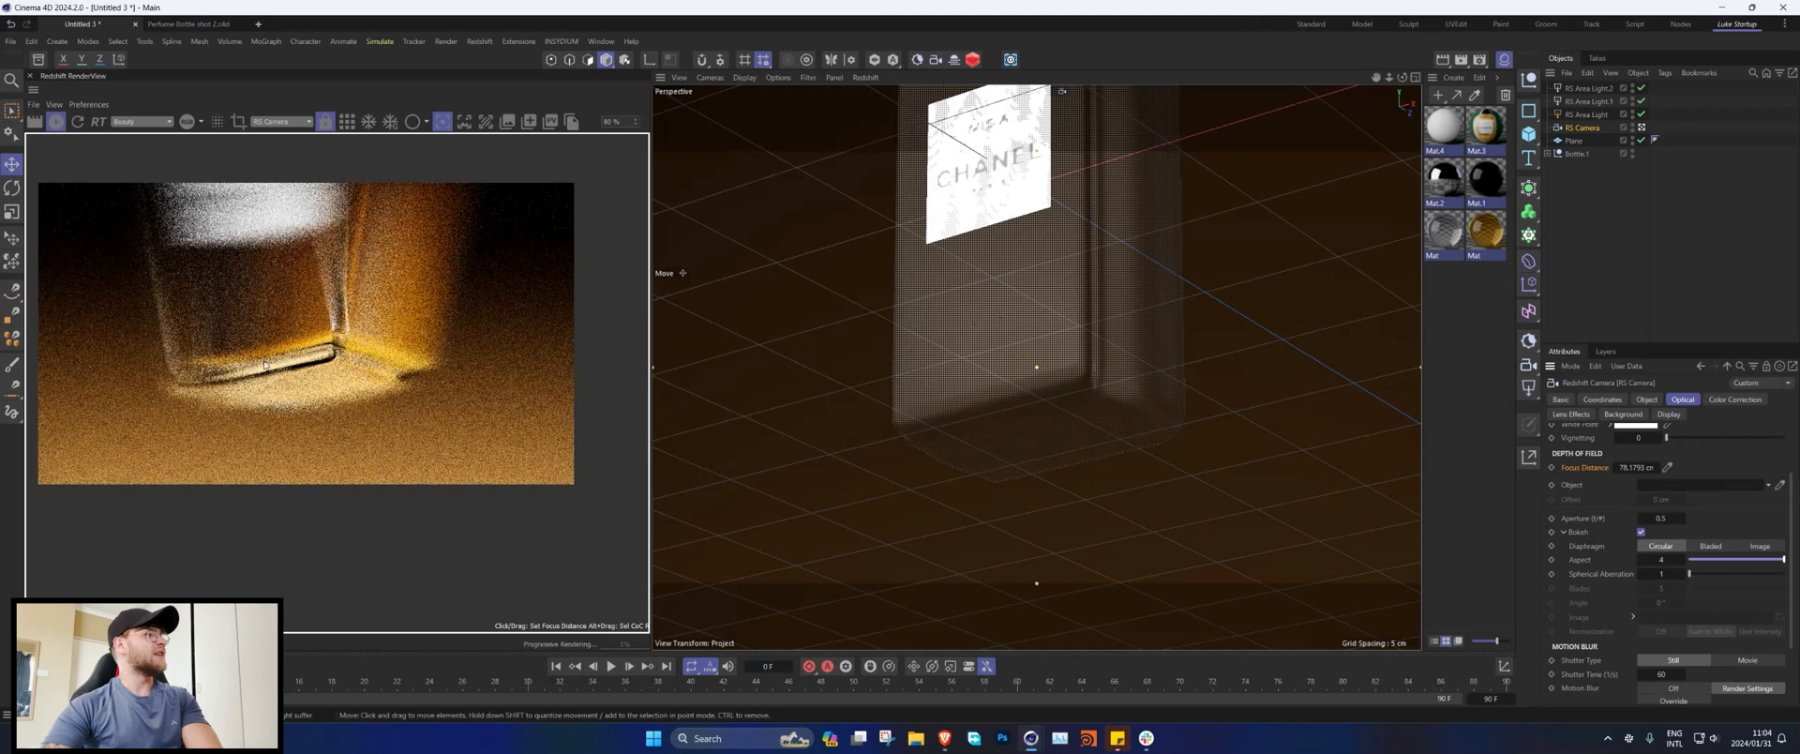
scroll(265, 361, "down", 1)
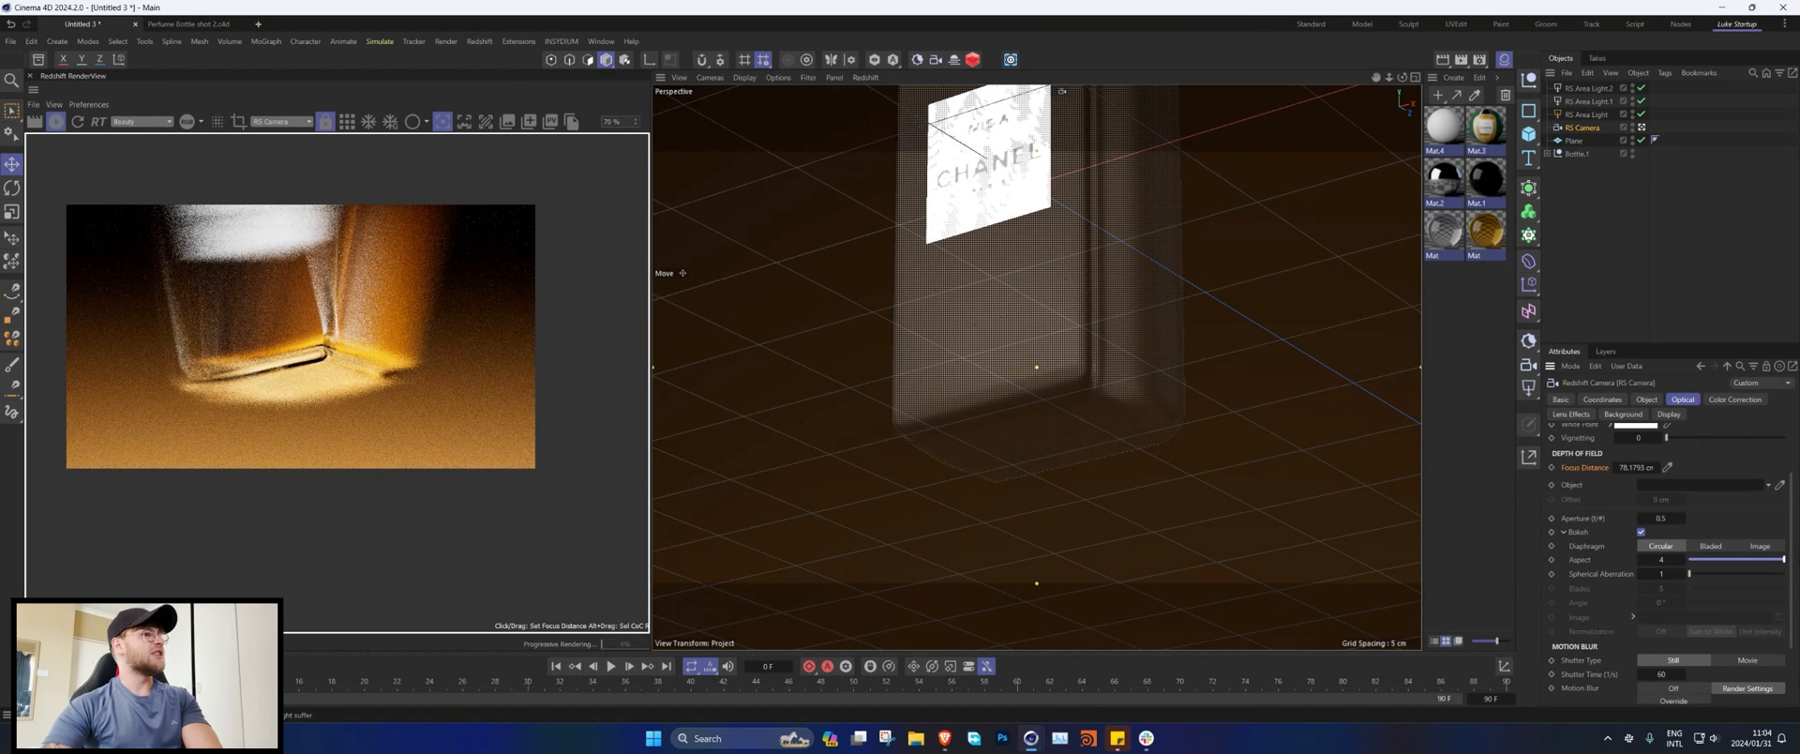
Step: Compare the render with and without the duplicated area light, and leave RS Area Light.2 disabled
left_click(1641, 88)
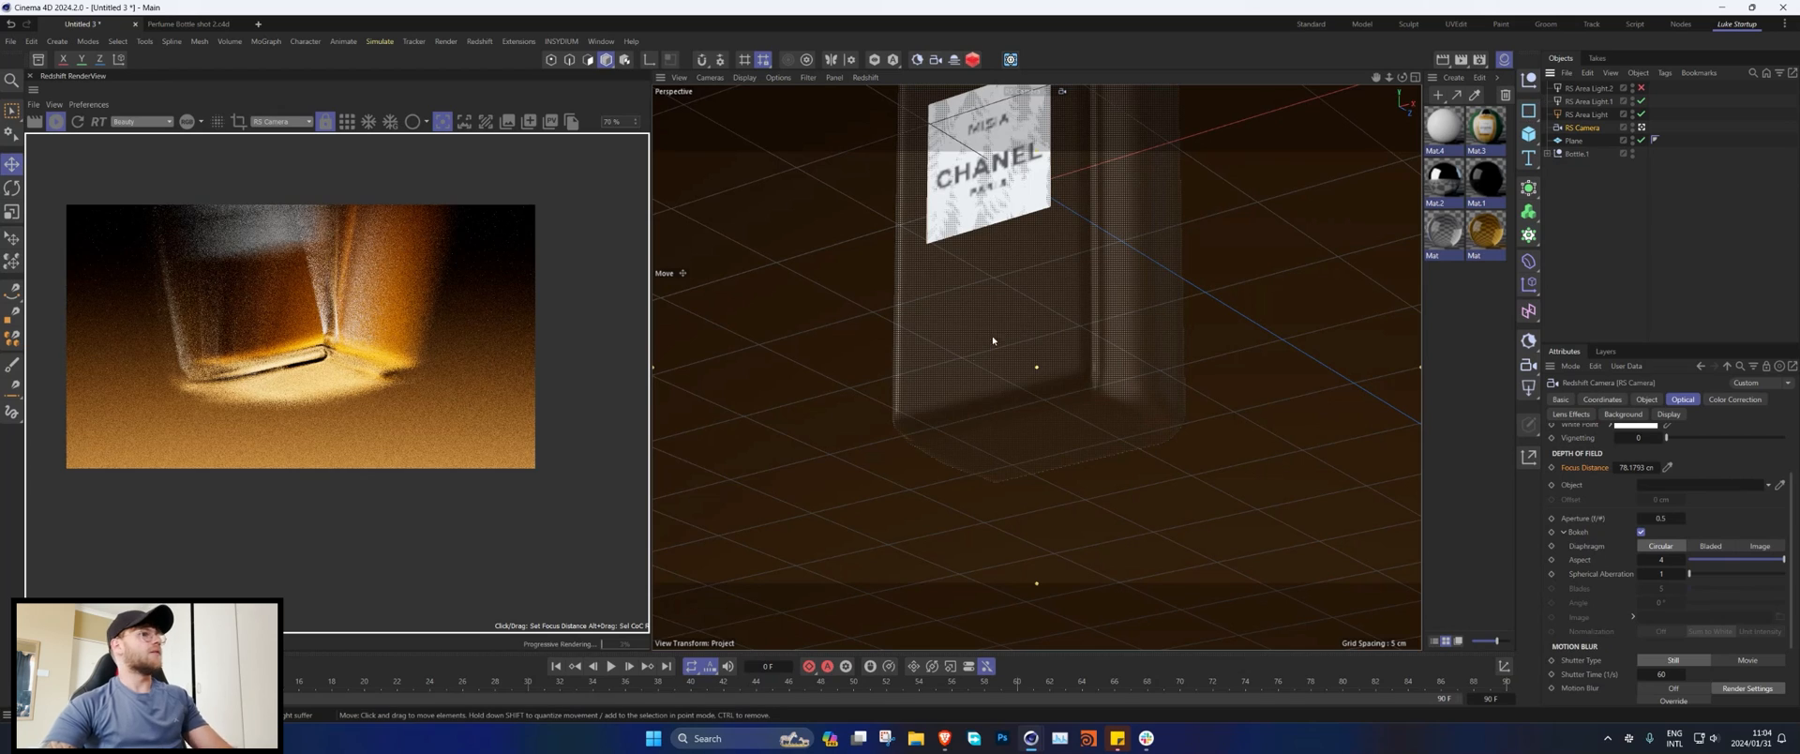
key("ctrl+z")
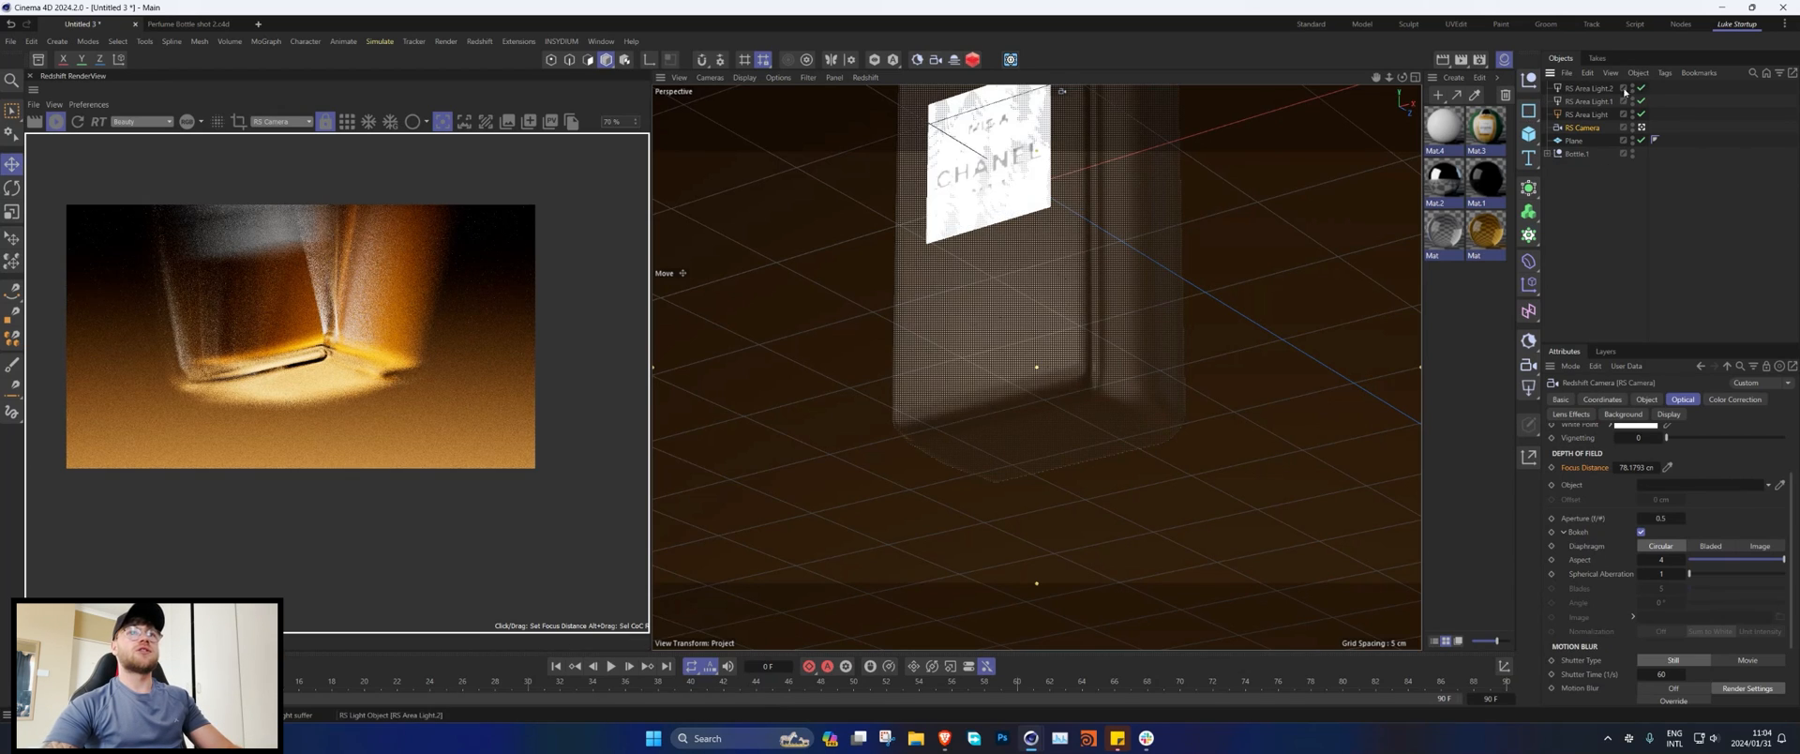
left_click(1641, 88)
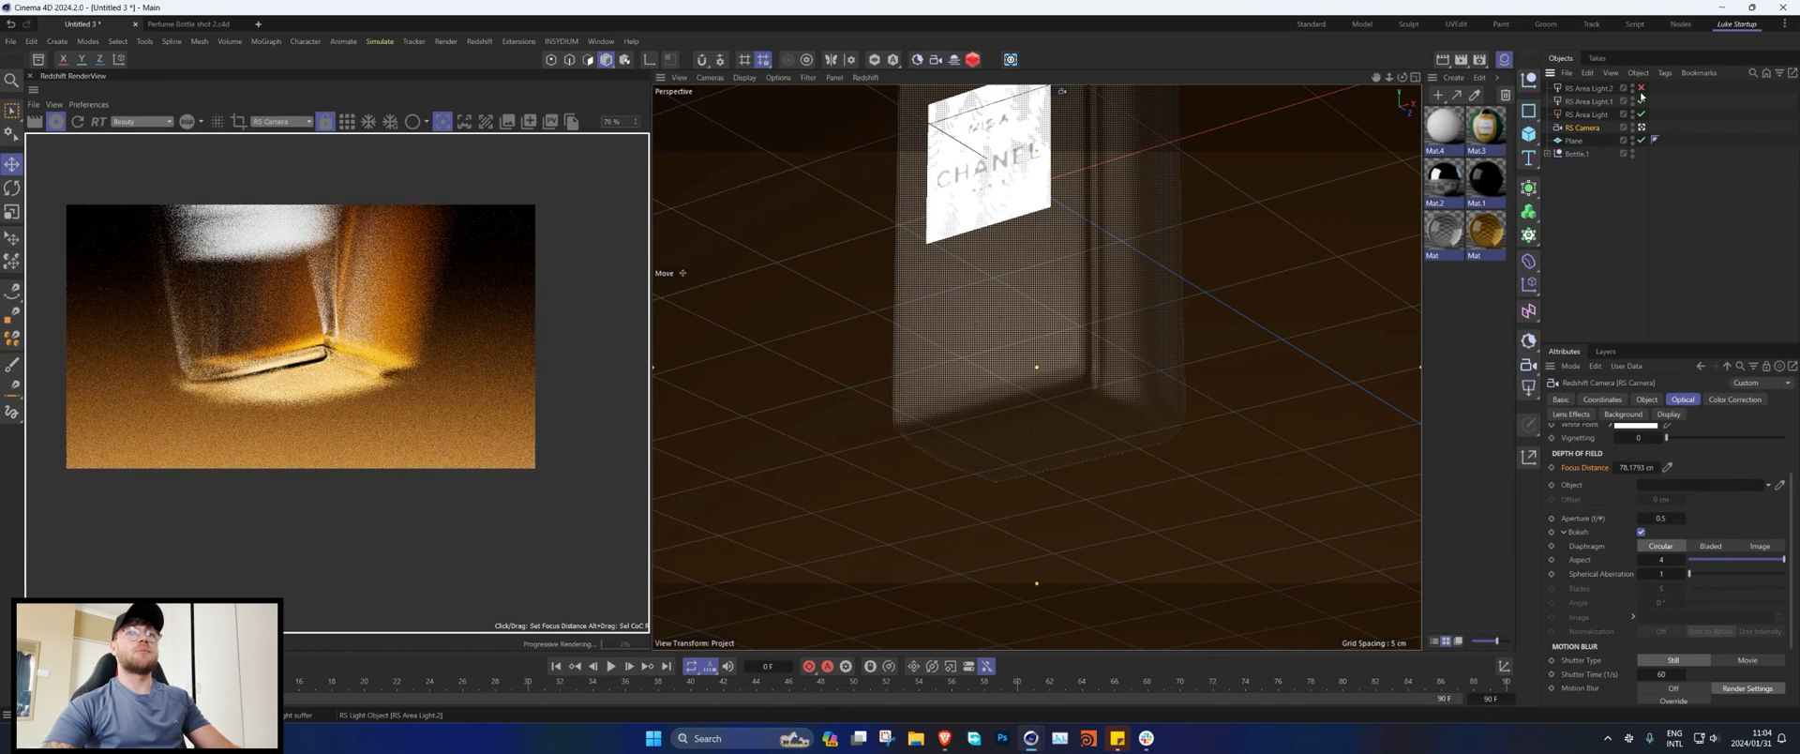
Step: Rotate the bottle so its label faces away from the camera, and briefly re-enable the duplicated area light to compare the render
left_click(1577, 154)
key("r")
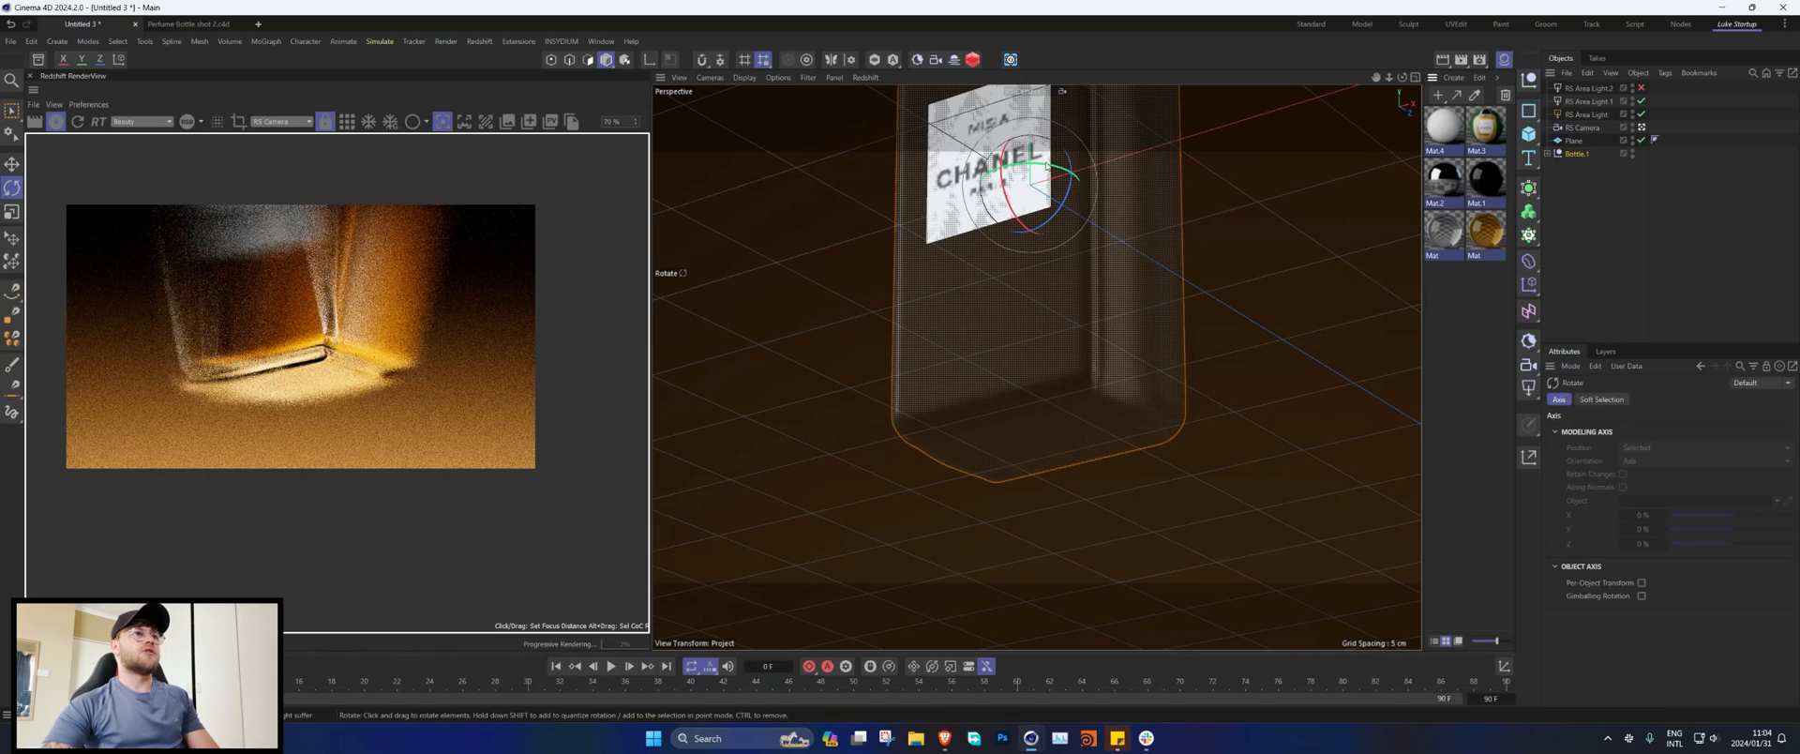
left_click_drag(1051, 166, 922, 320)
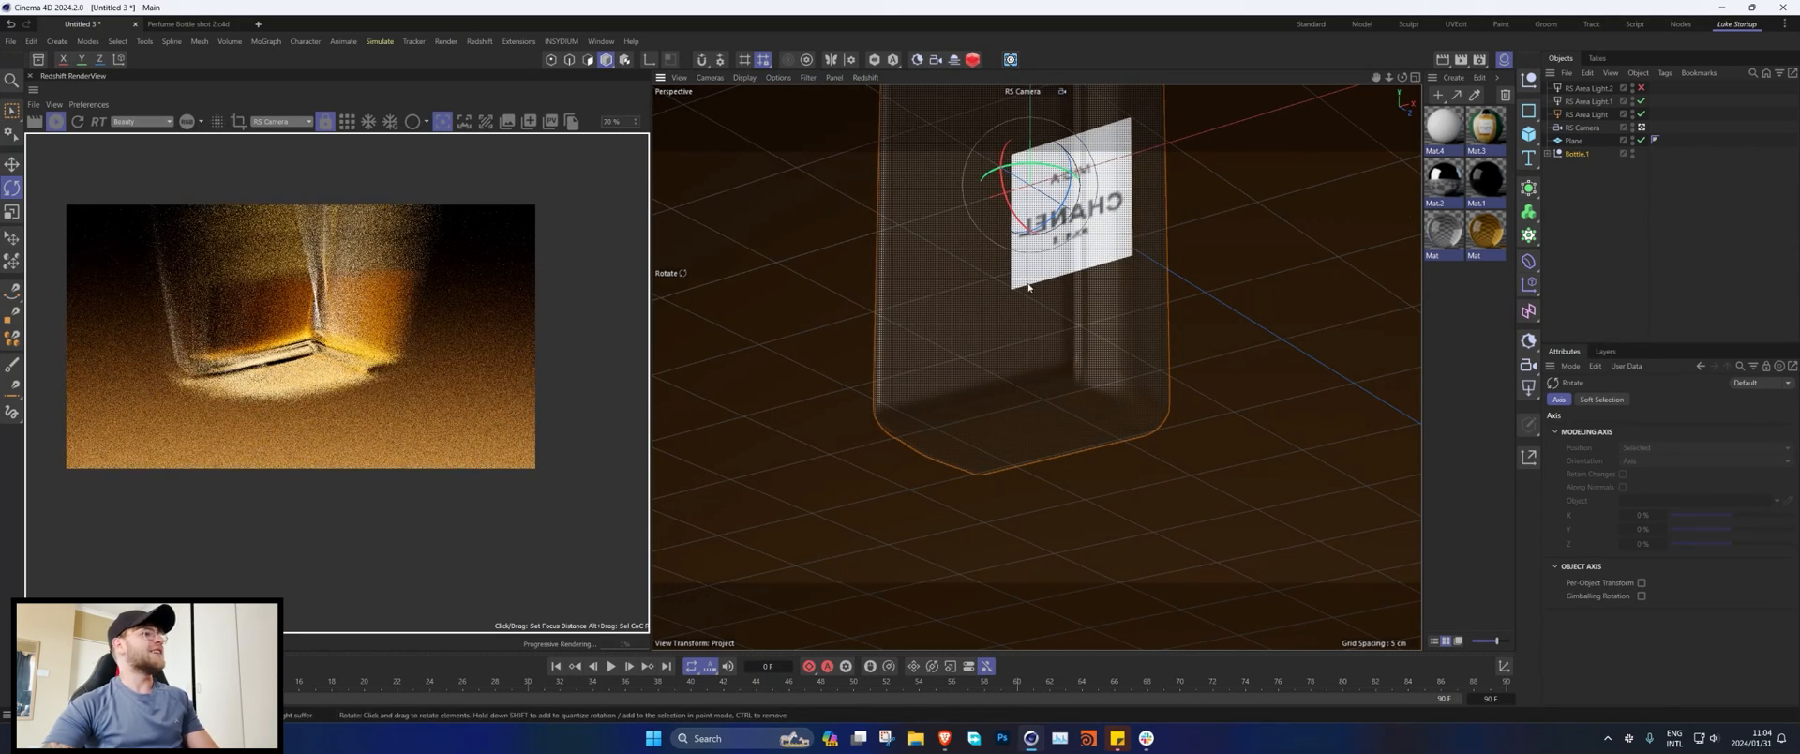
left_click(1641, 88)
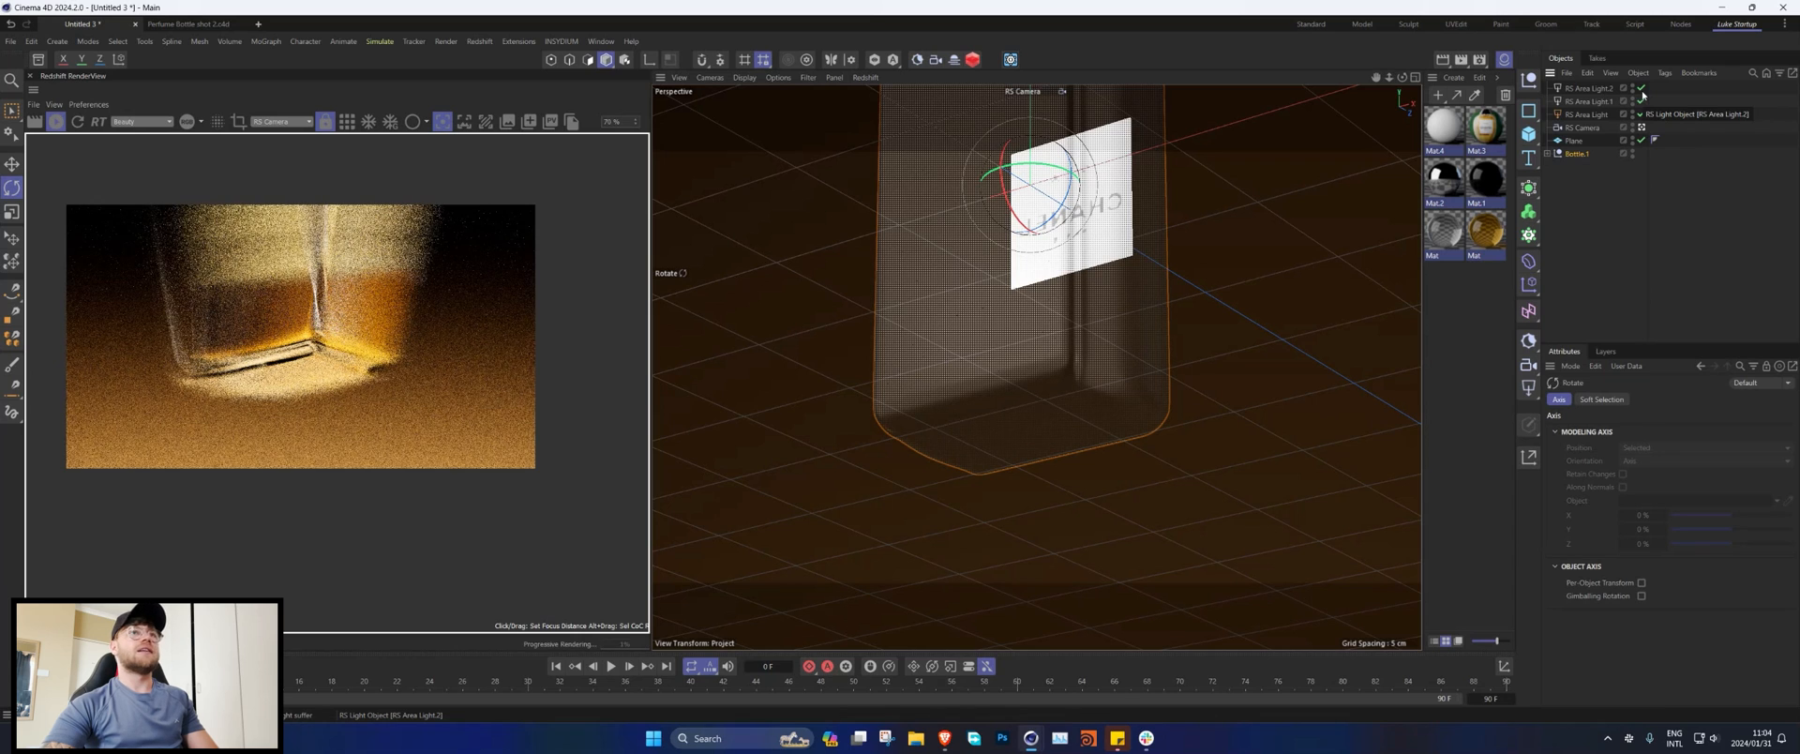
left_click(1641, 88)
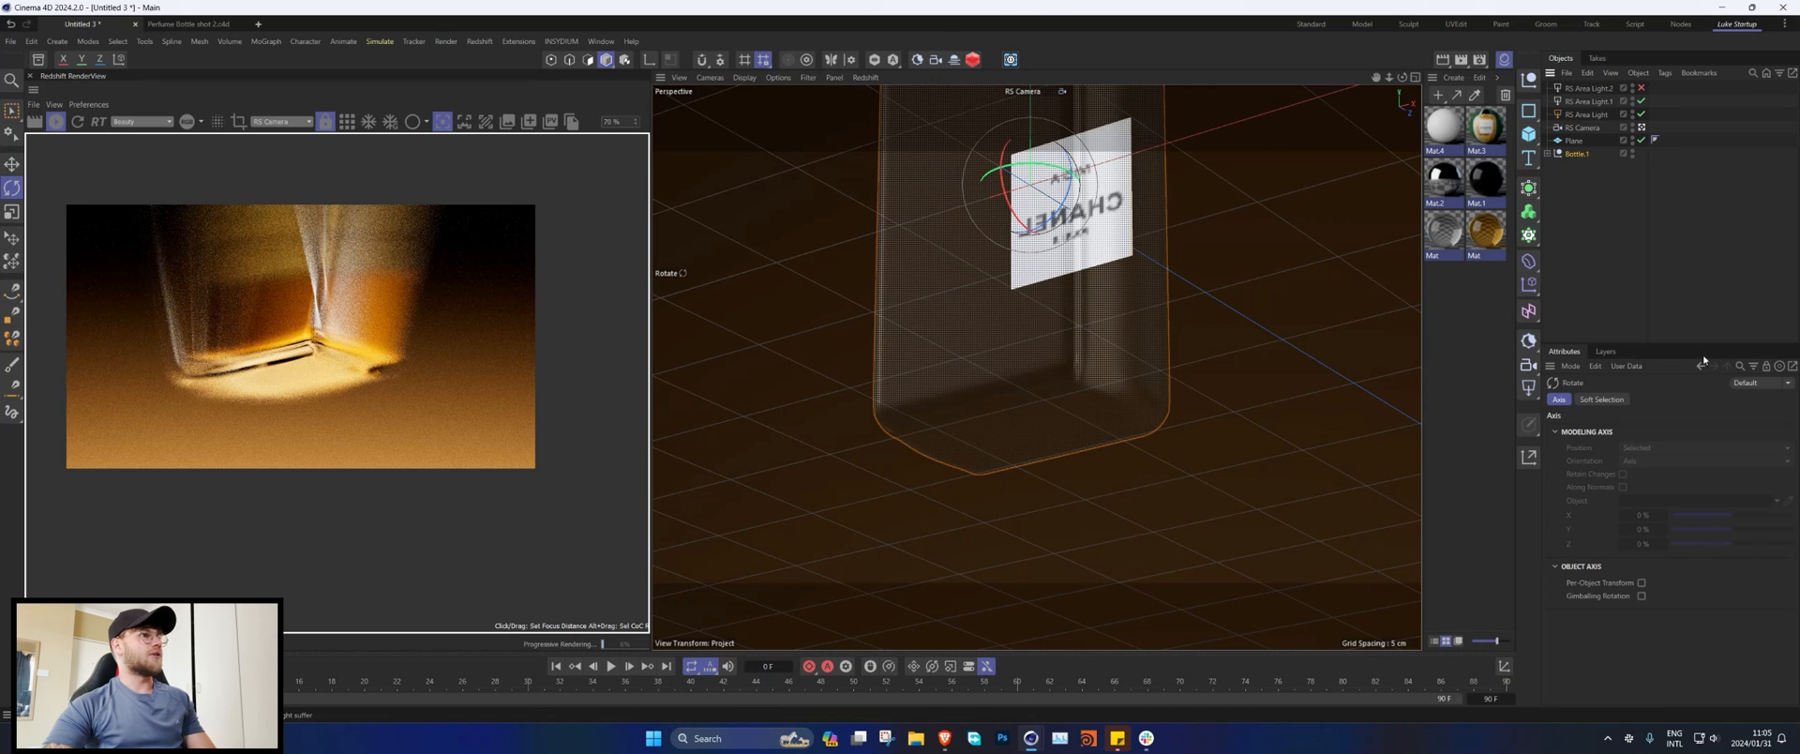
Step: Raise the RS Camera's bokeh spherical aberration to 24.66
left_click(1560, 154)
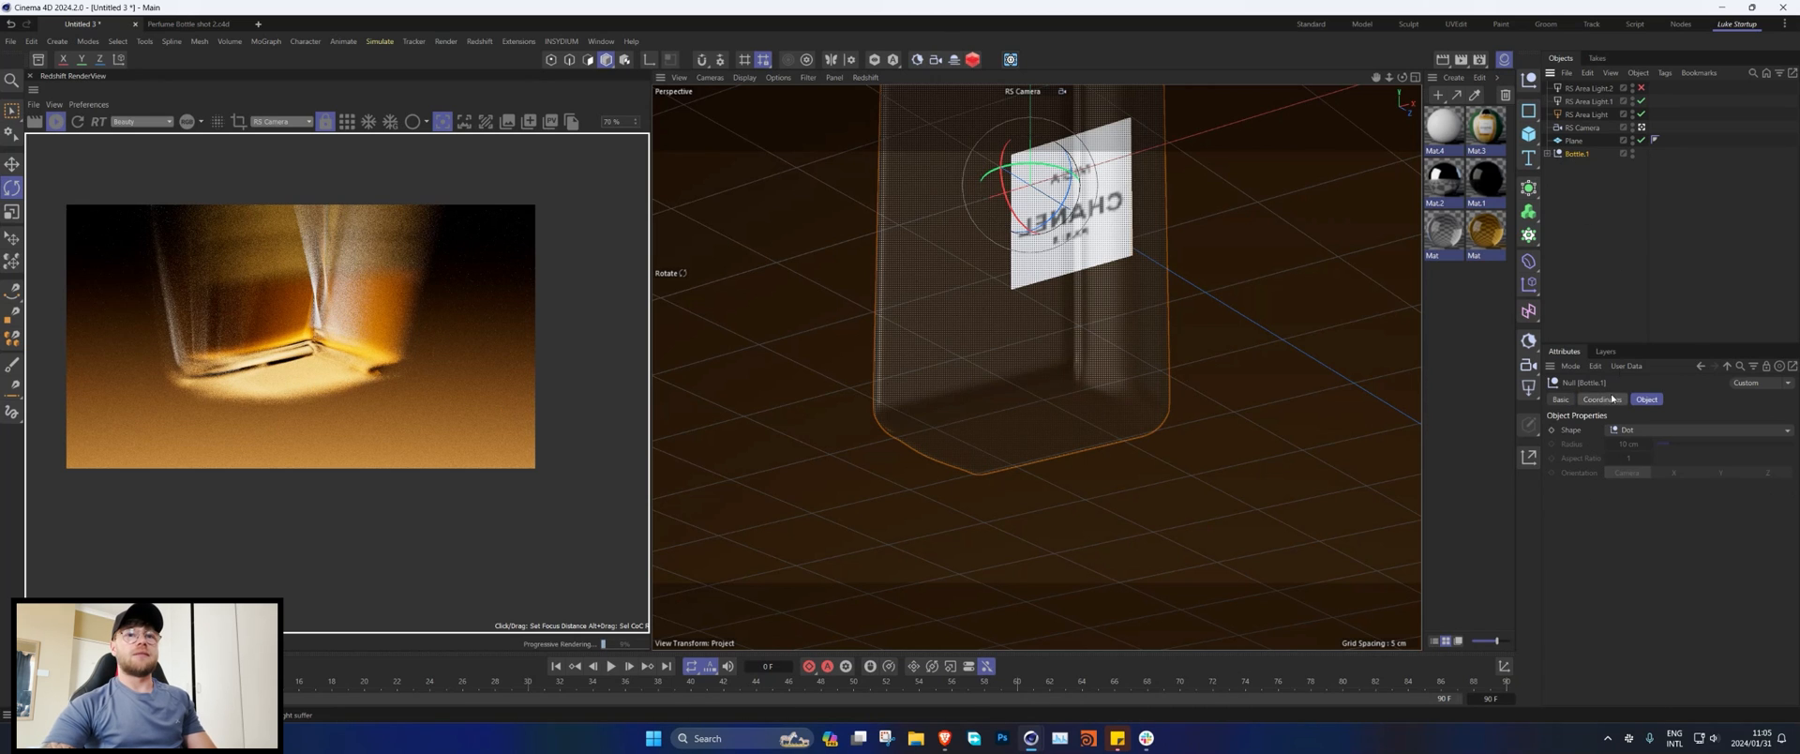
left_click(1558, 129)
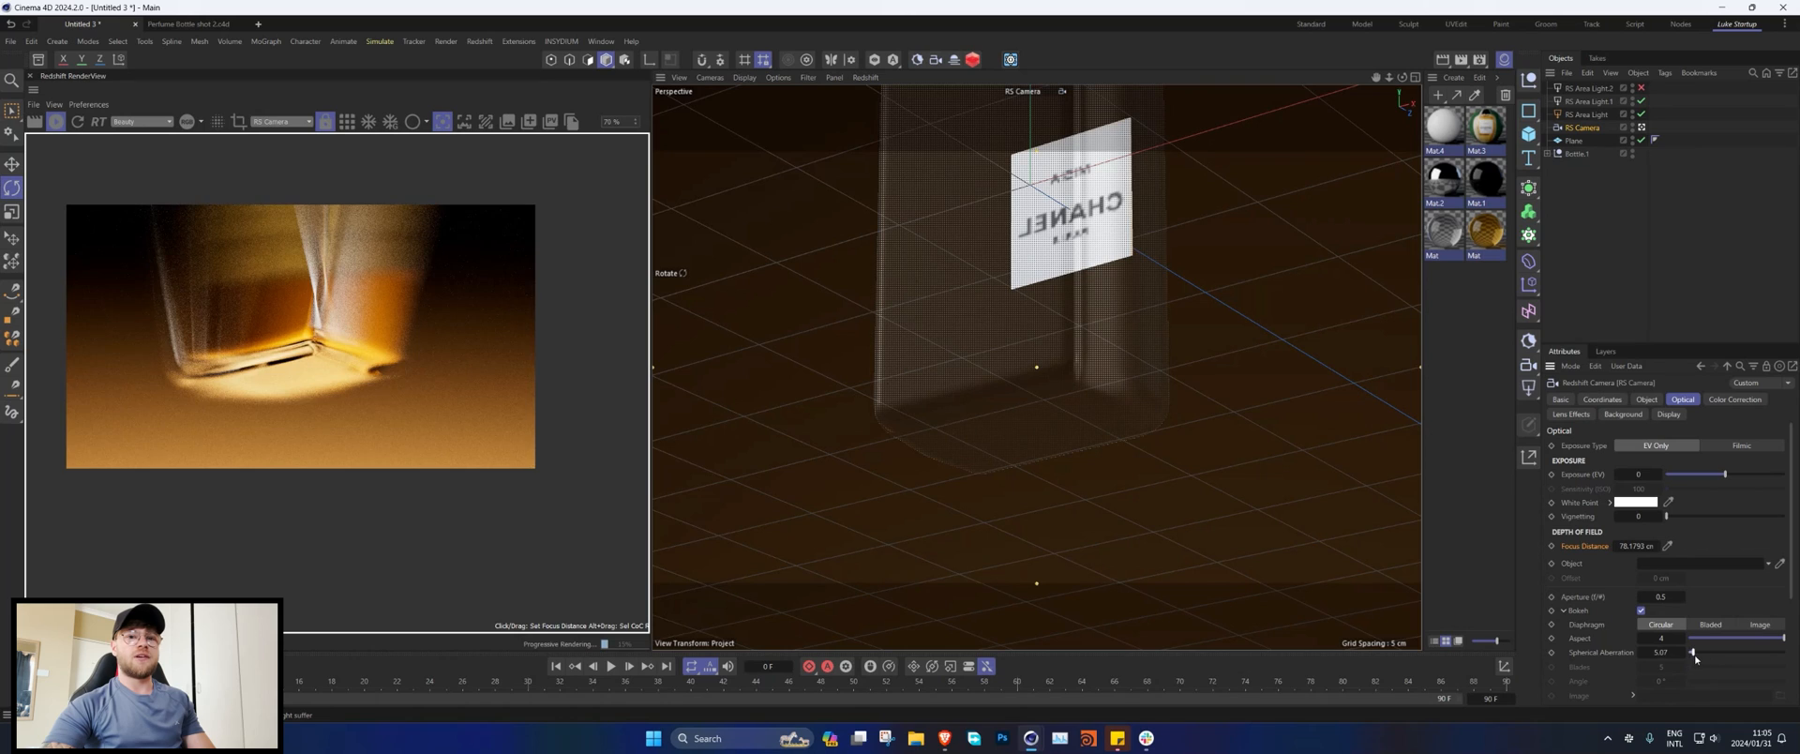
left_click_drag(1694, 652, 1711, 652)
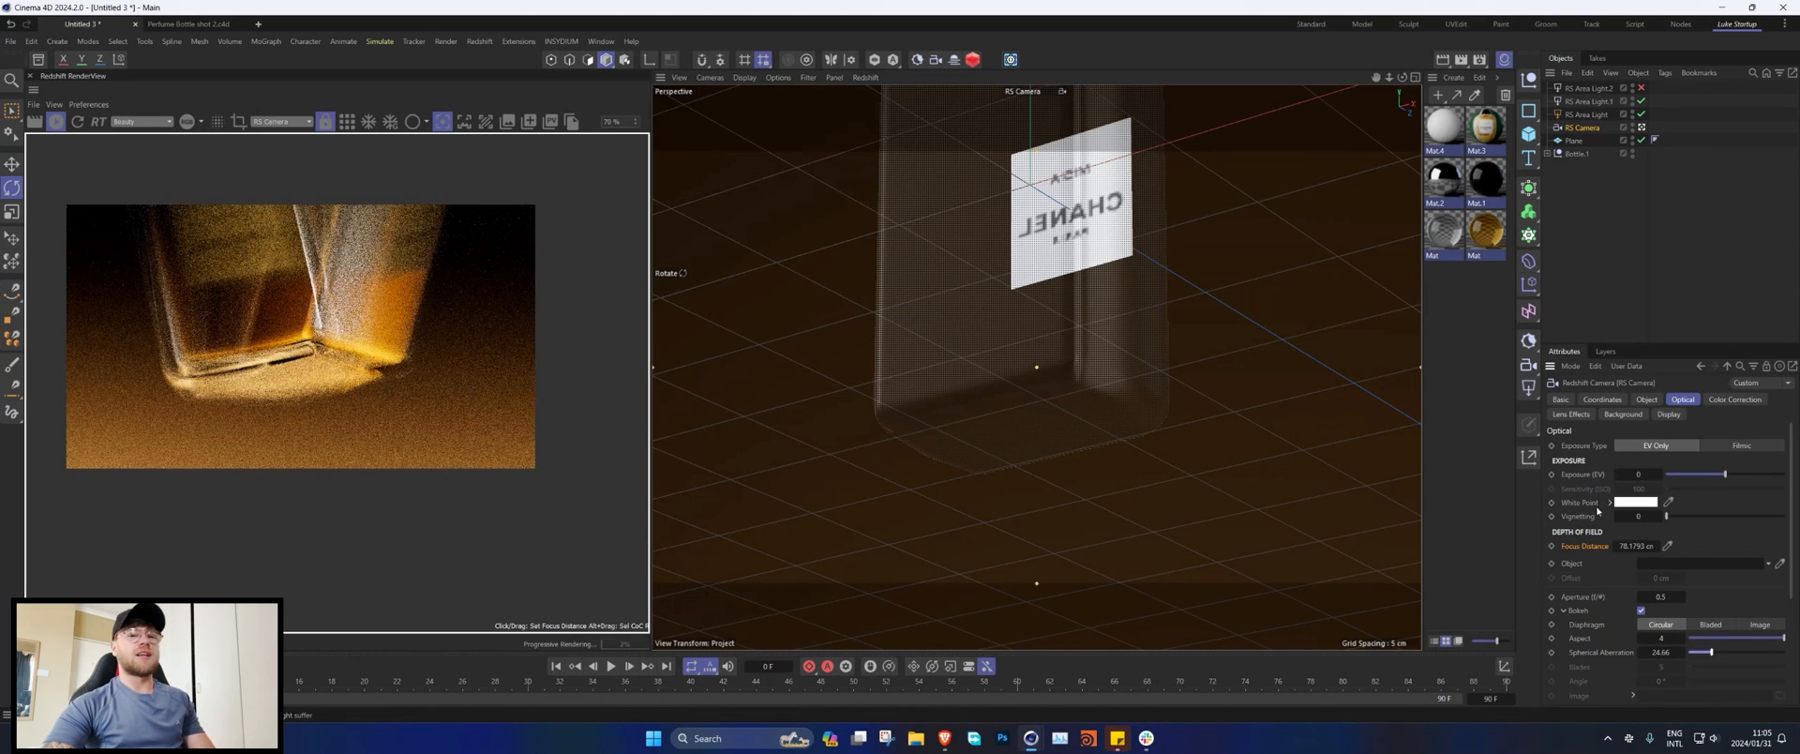
Step: Try an aperture of 1 with the stretched bokeh, and return the aperture to 0.5
left_click(1661, 597)
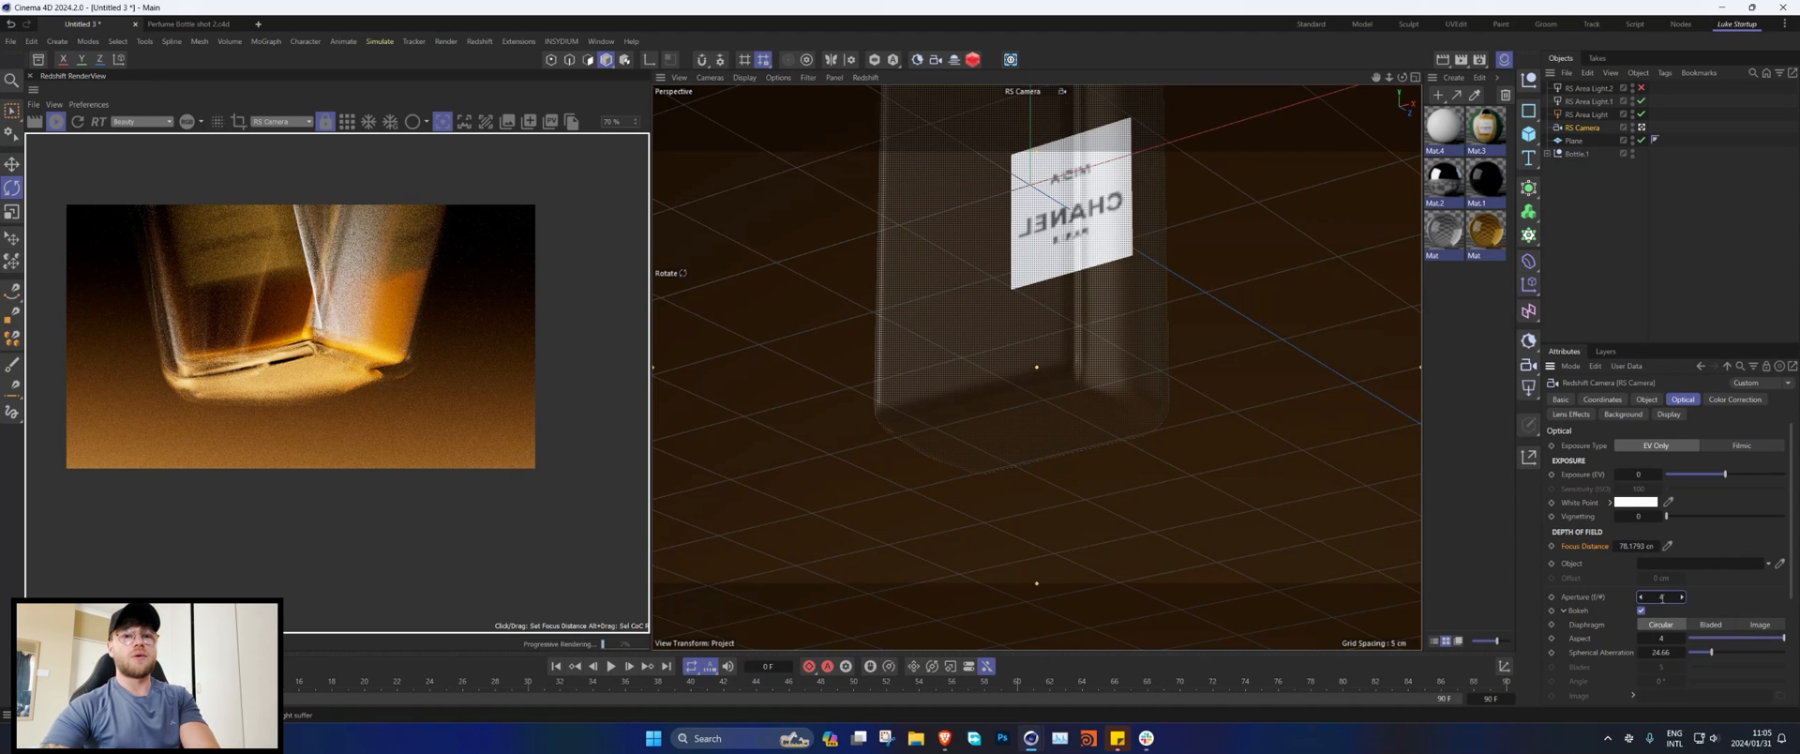
key("Return")
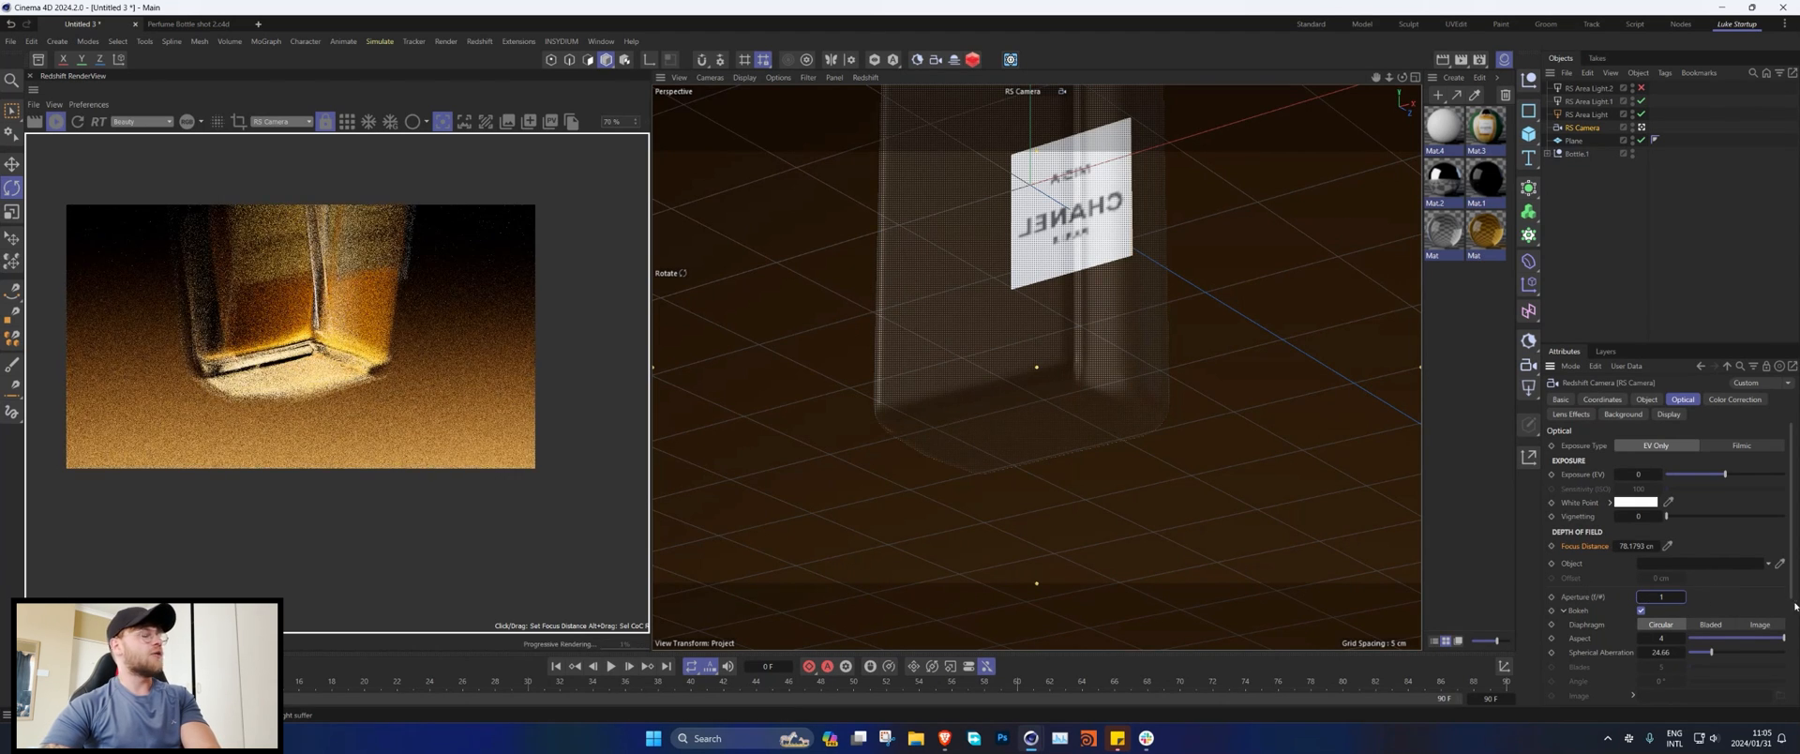
type("0.5")
key("Return")
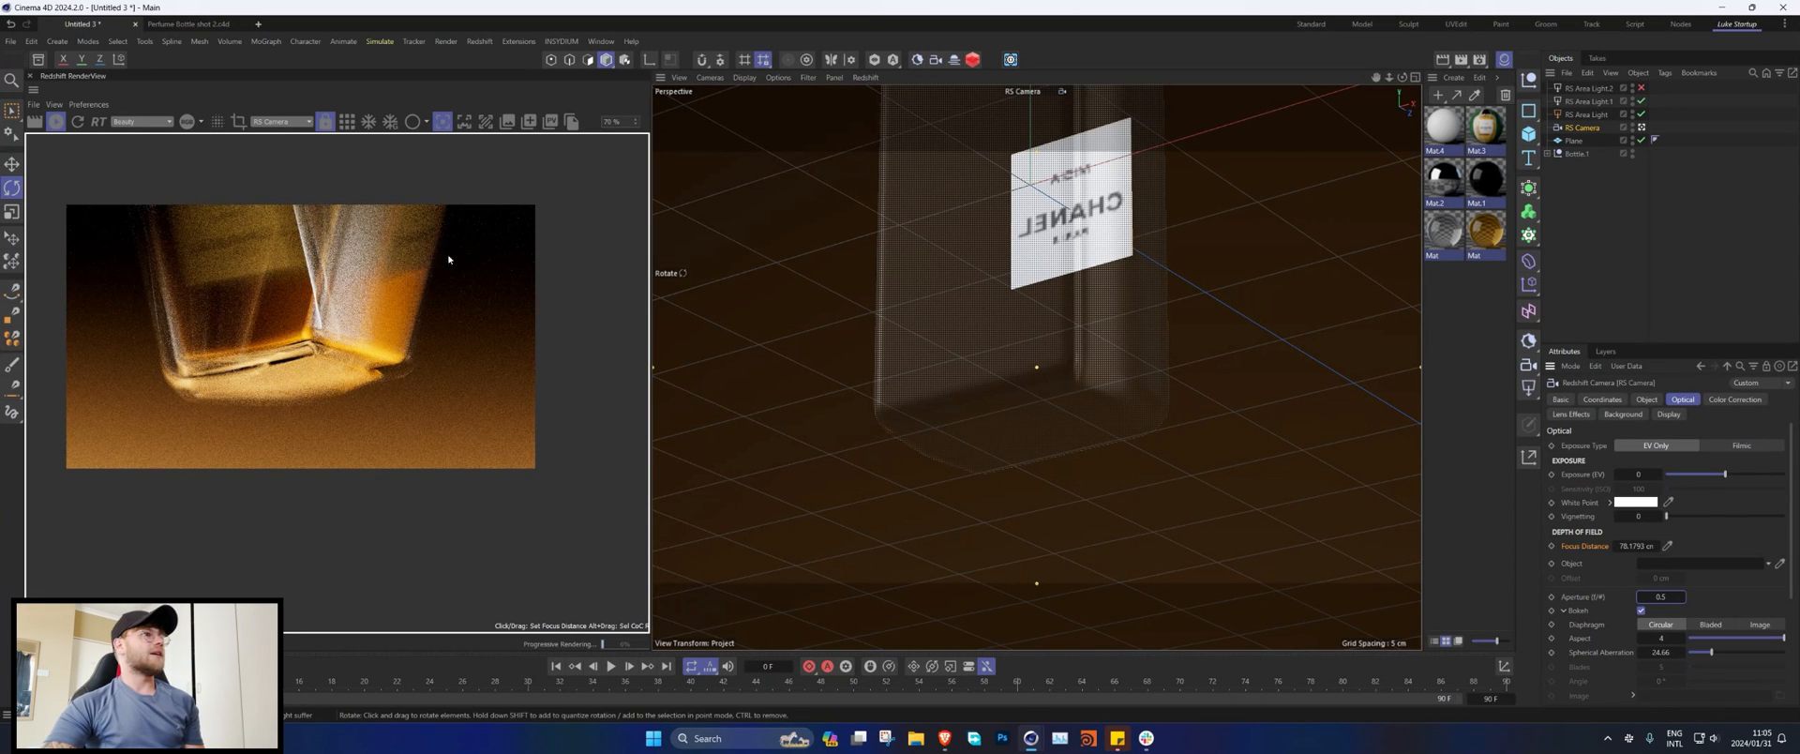
Step: Duplicate the bottle null, lay the copy on its side and lower it beneath the standing bottle
left_click(1576, 153)
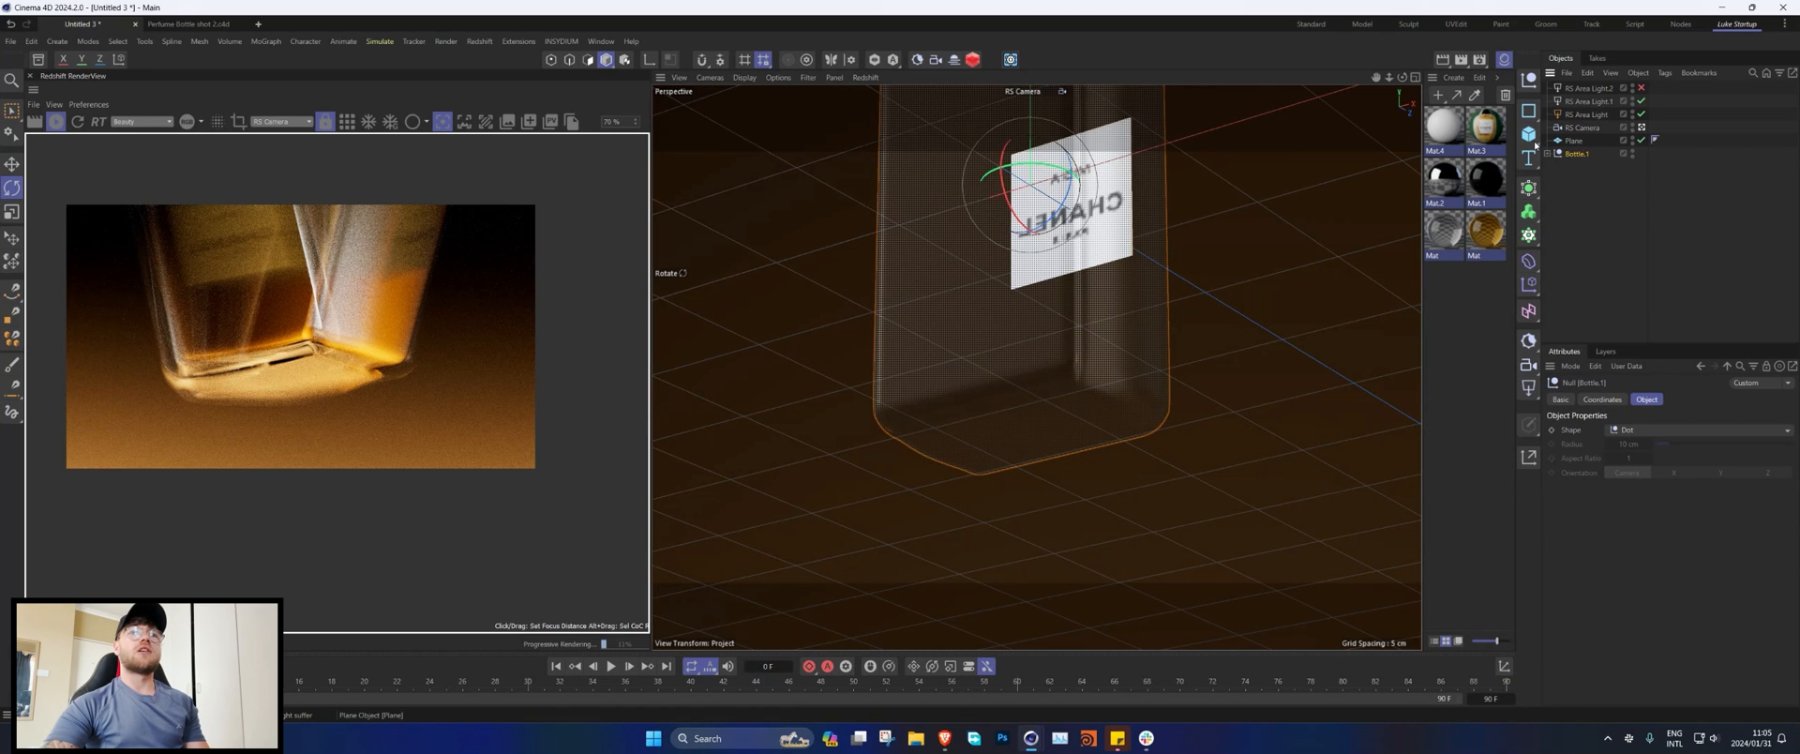
left_click_drag(1565, 156, 1564, 167, "ctrl")
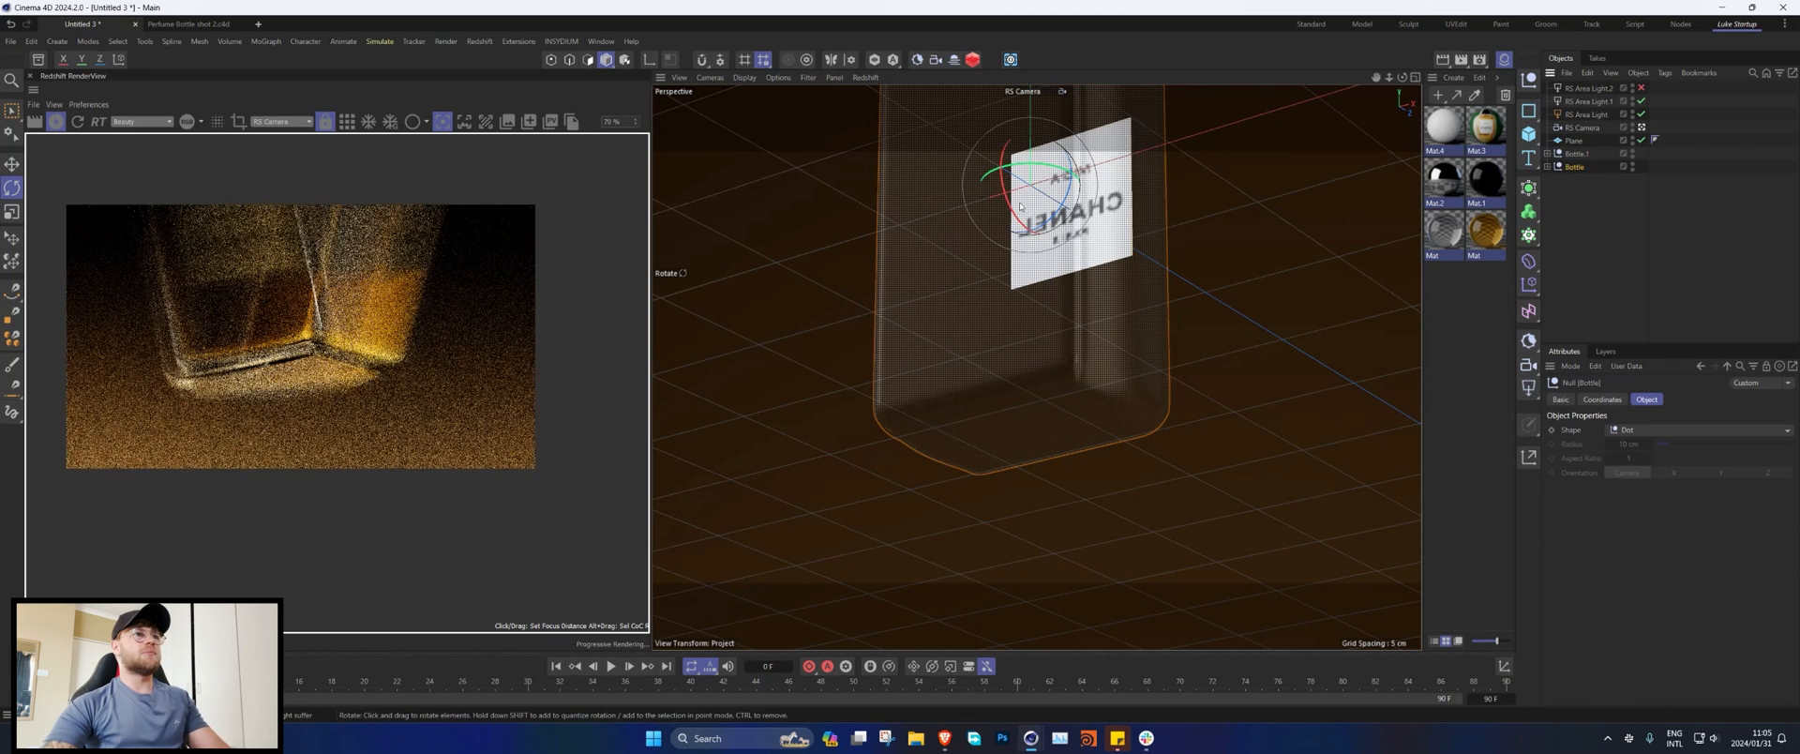
key("e")
left_click_drag(991, 159, 1225, 375)
key("r")
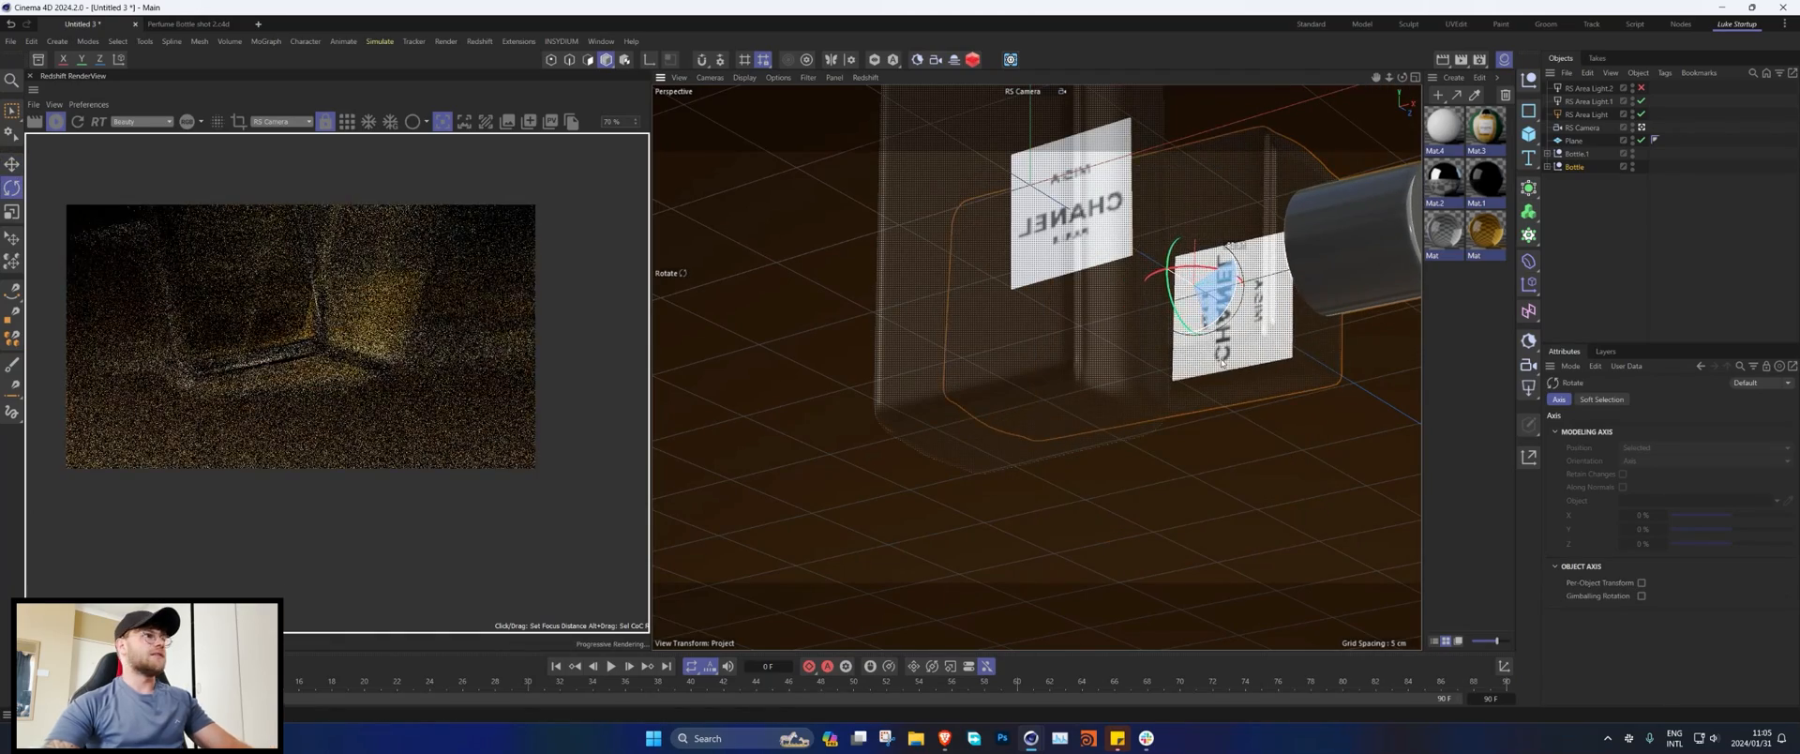
key("e")
left_click_drag(1189, 247, 1184, 373)
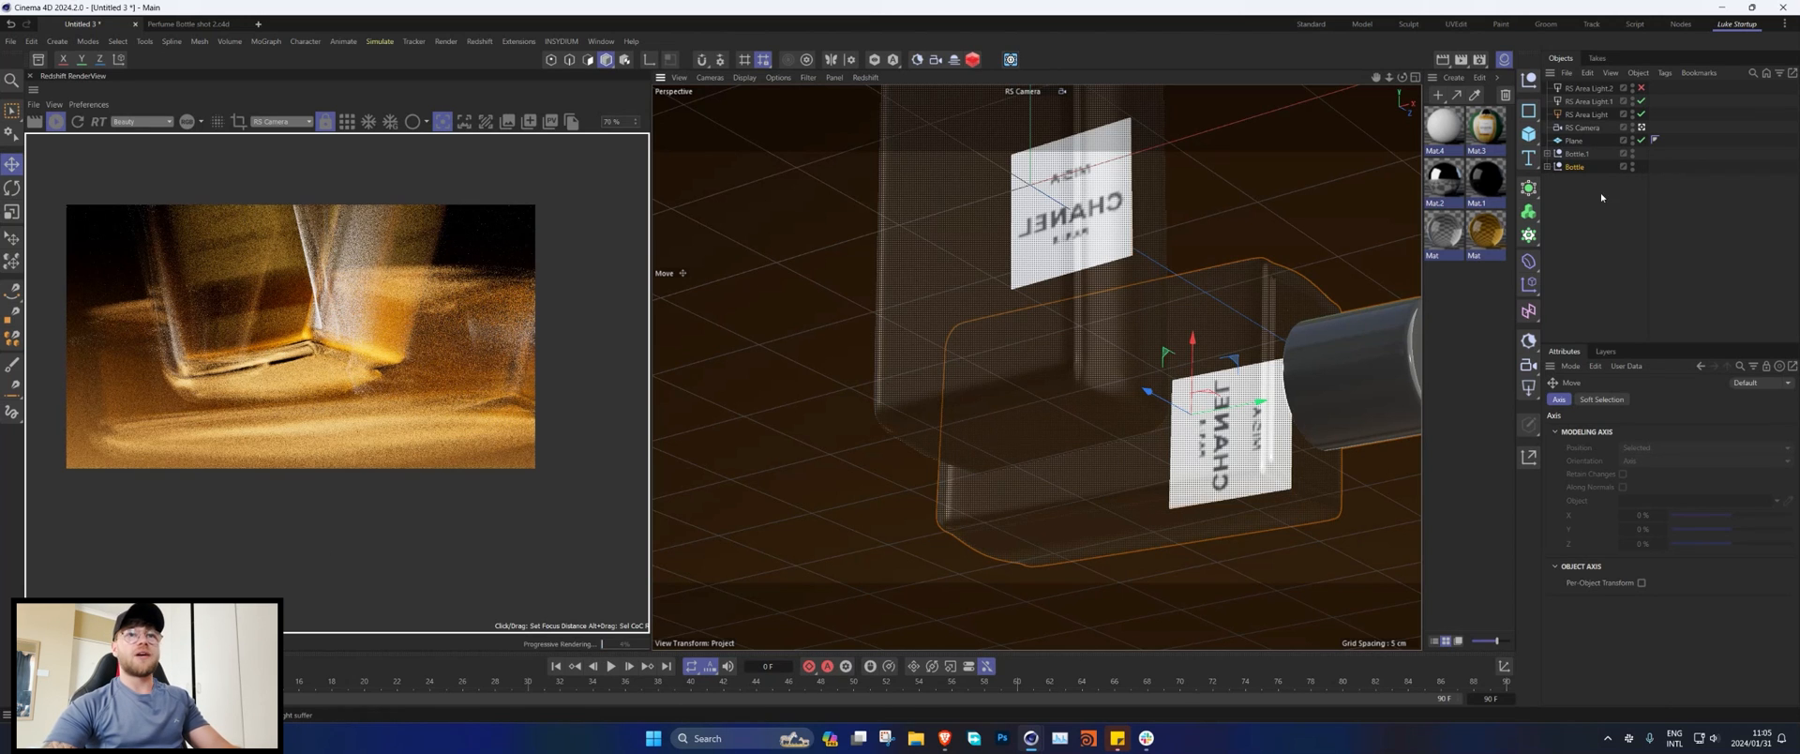
Step: Hide the label of the duplicated bottle in the viewport and the render
left_click(1582, 170)
left_click(1548, 168)
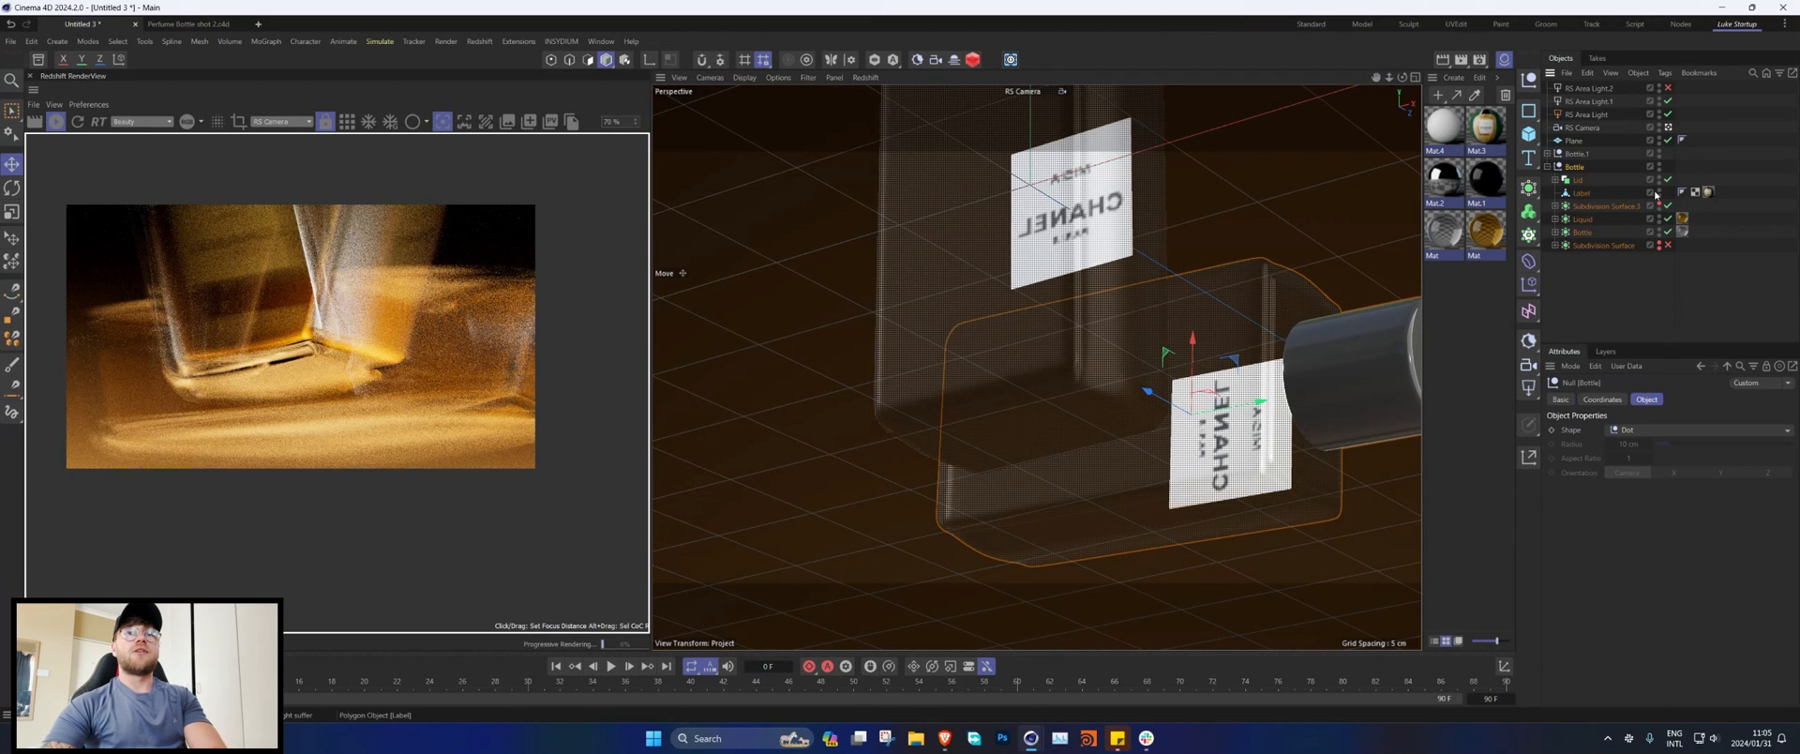
left_click(1660, 192)
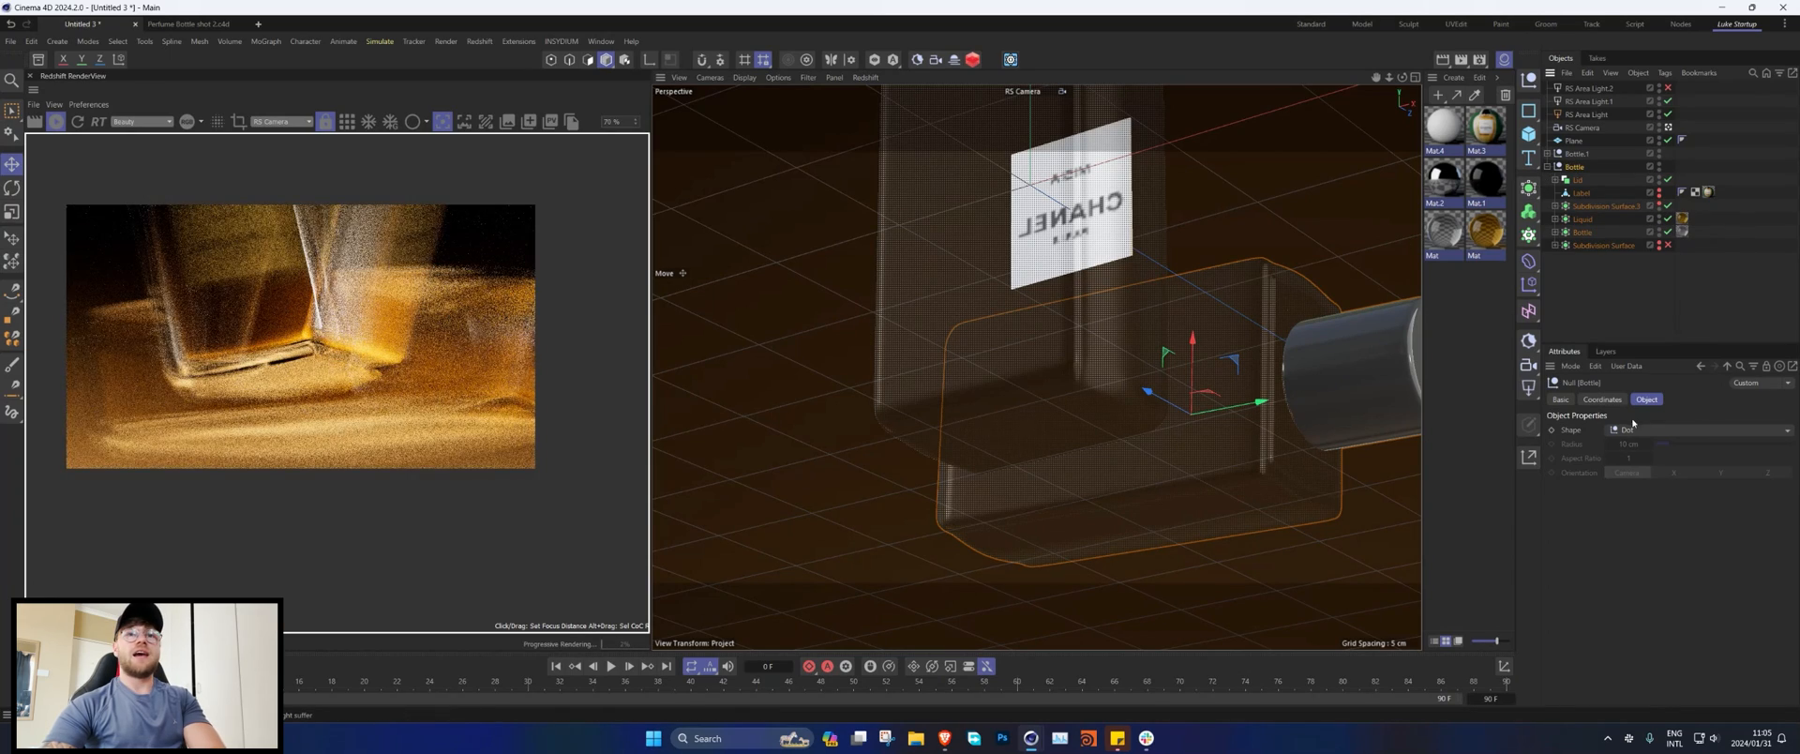
Step: Try a scale of 5 on the duplicated bottle, undo it, and set its scale to 3 instead
left_click(1603, 399)
double_click(1775, 448)
type("5")
key("Tab")
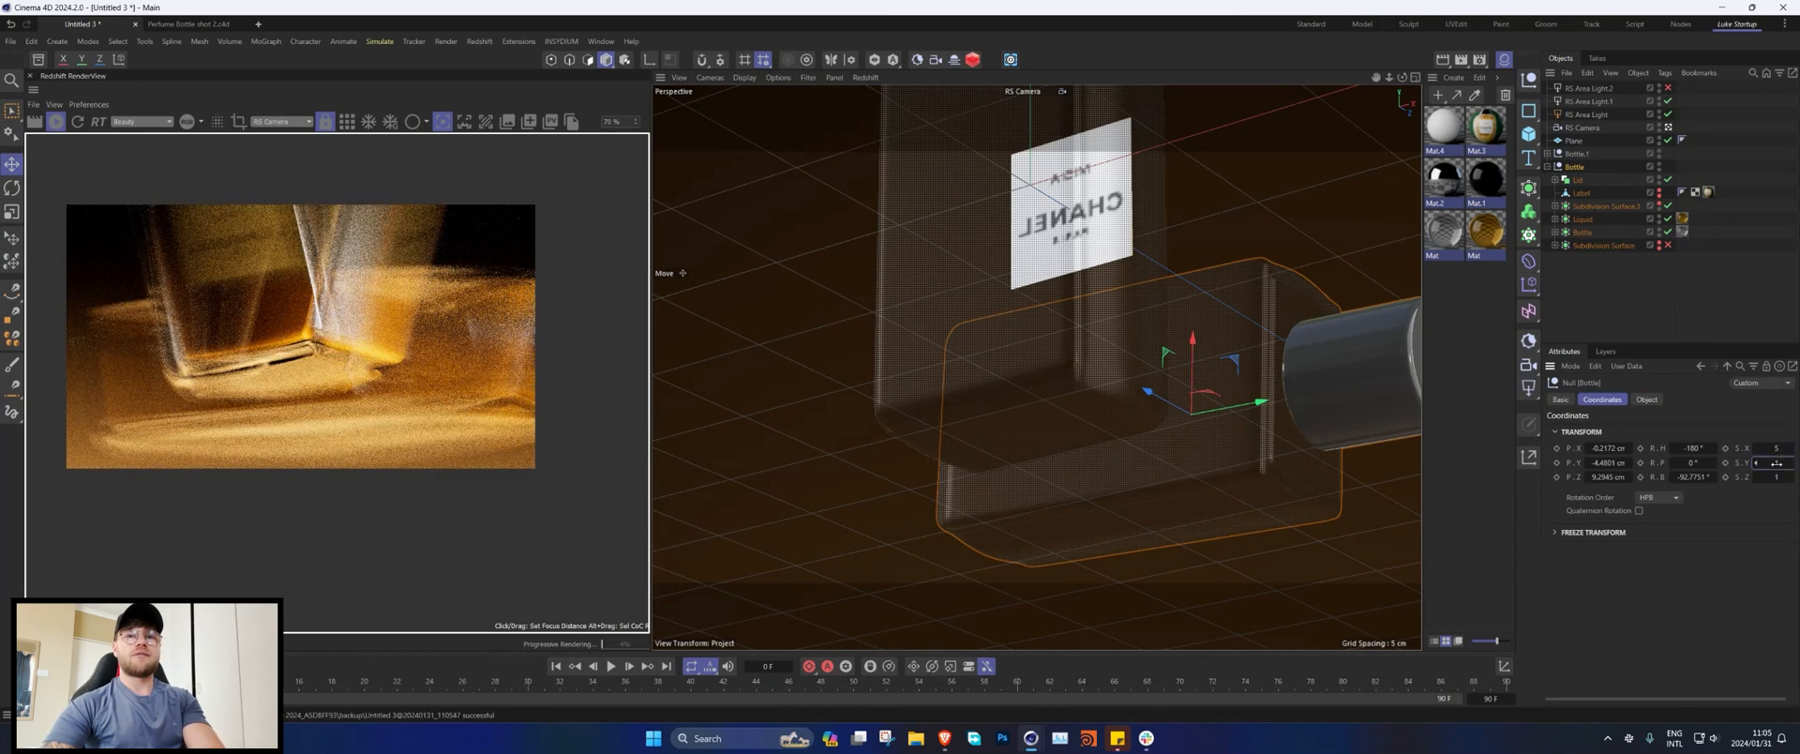
type("5")
key("Tab")
type("5")
key("Return")
key("ctrl+z")
left_click_drag(1775, 448, 1775, 479)
type("3")
key("Return")
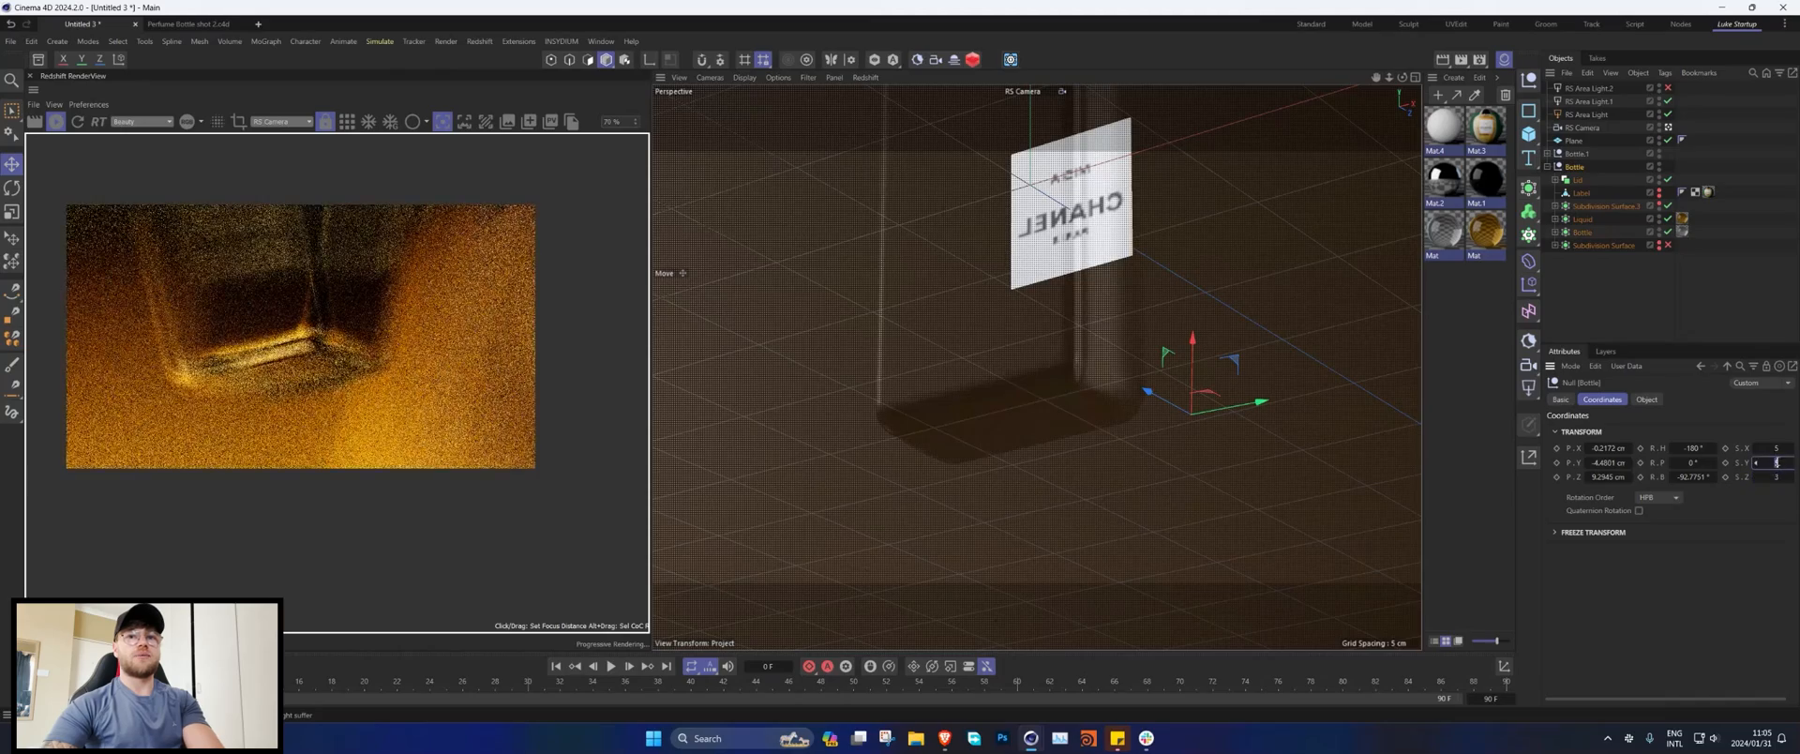
Step: Move the enlarged bottle copy under the standing bottle so it forms a glass surface beneath the base
left_click_drag(1266, 406, 1079, 473)
key("r")
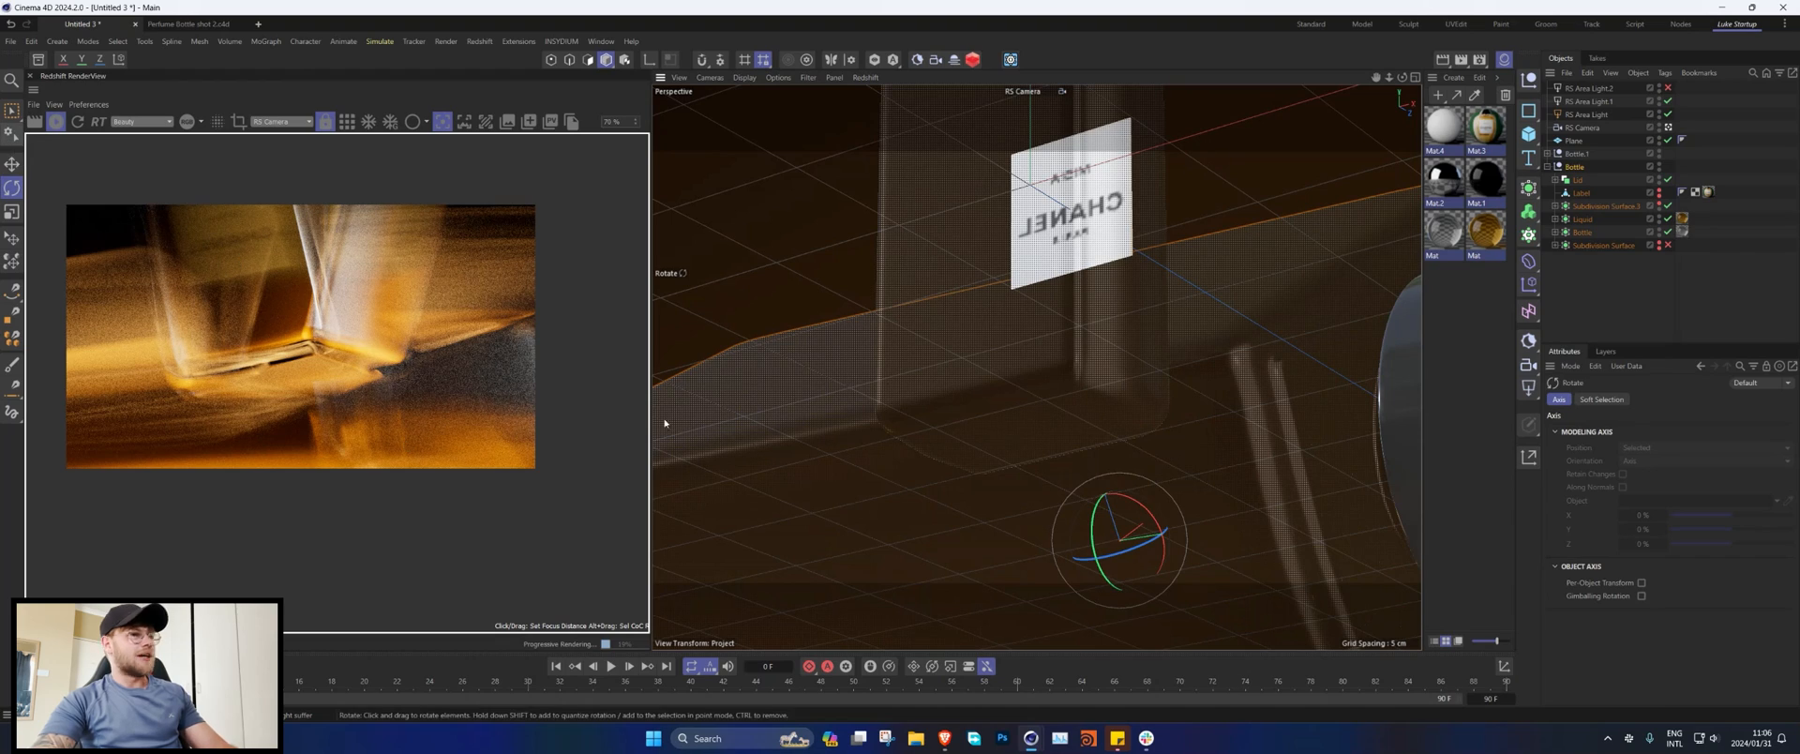
key("e")
left_click_drag(1095, 463, 1120, 541)
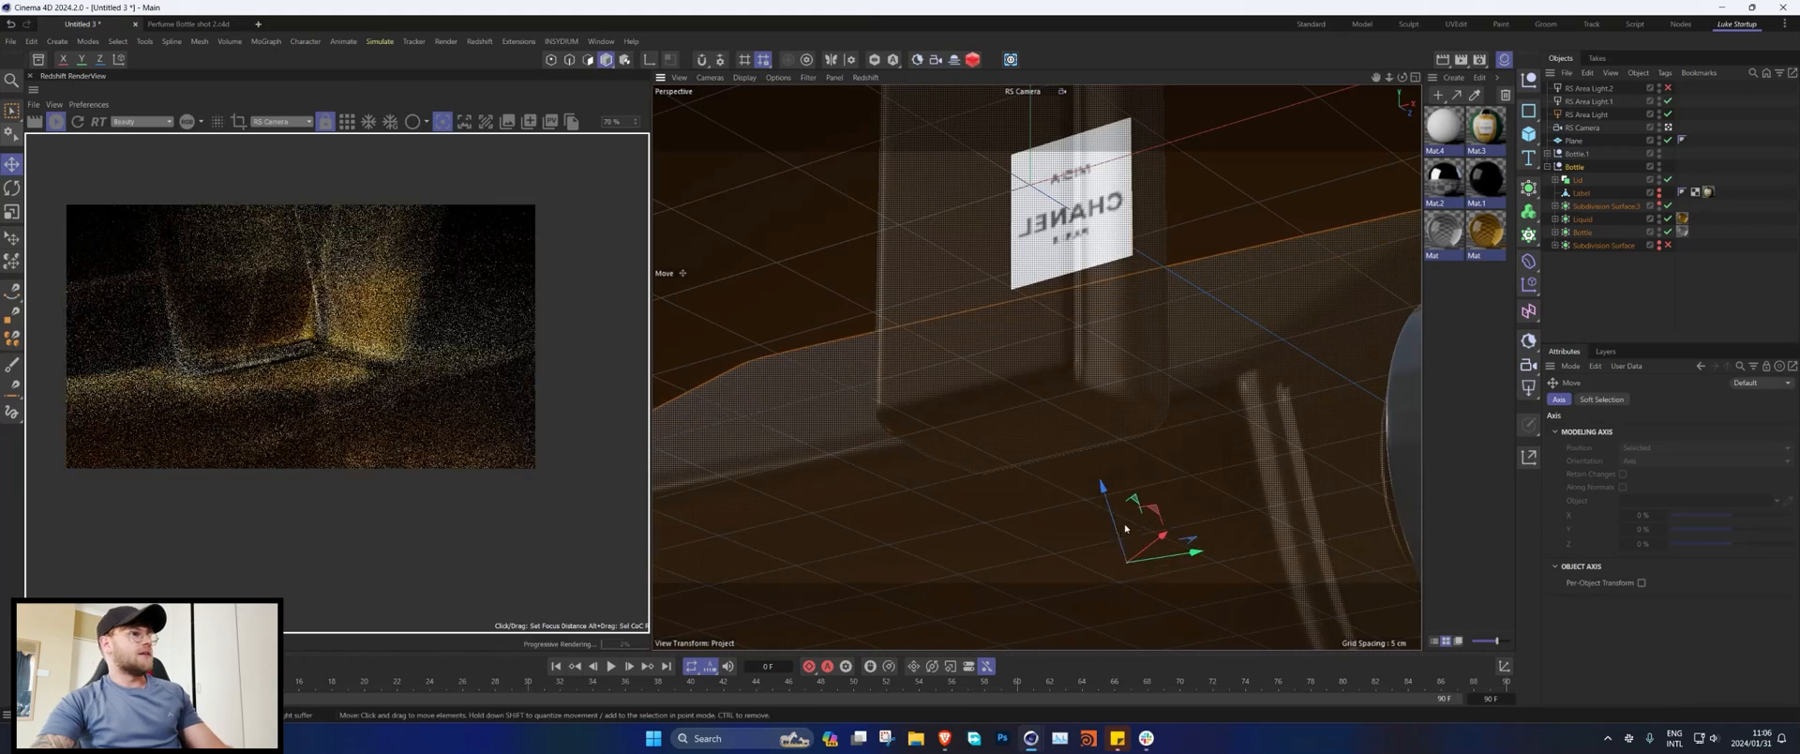
Step: Tilt and turn the enlarged bottle copy to vary the light on its glass, and lower it further
key("r")
left_click_drag(1149, 577, 1257, 558)
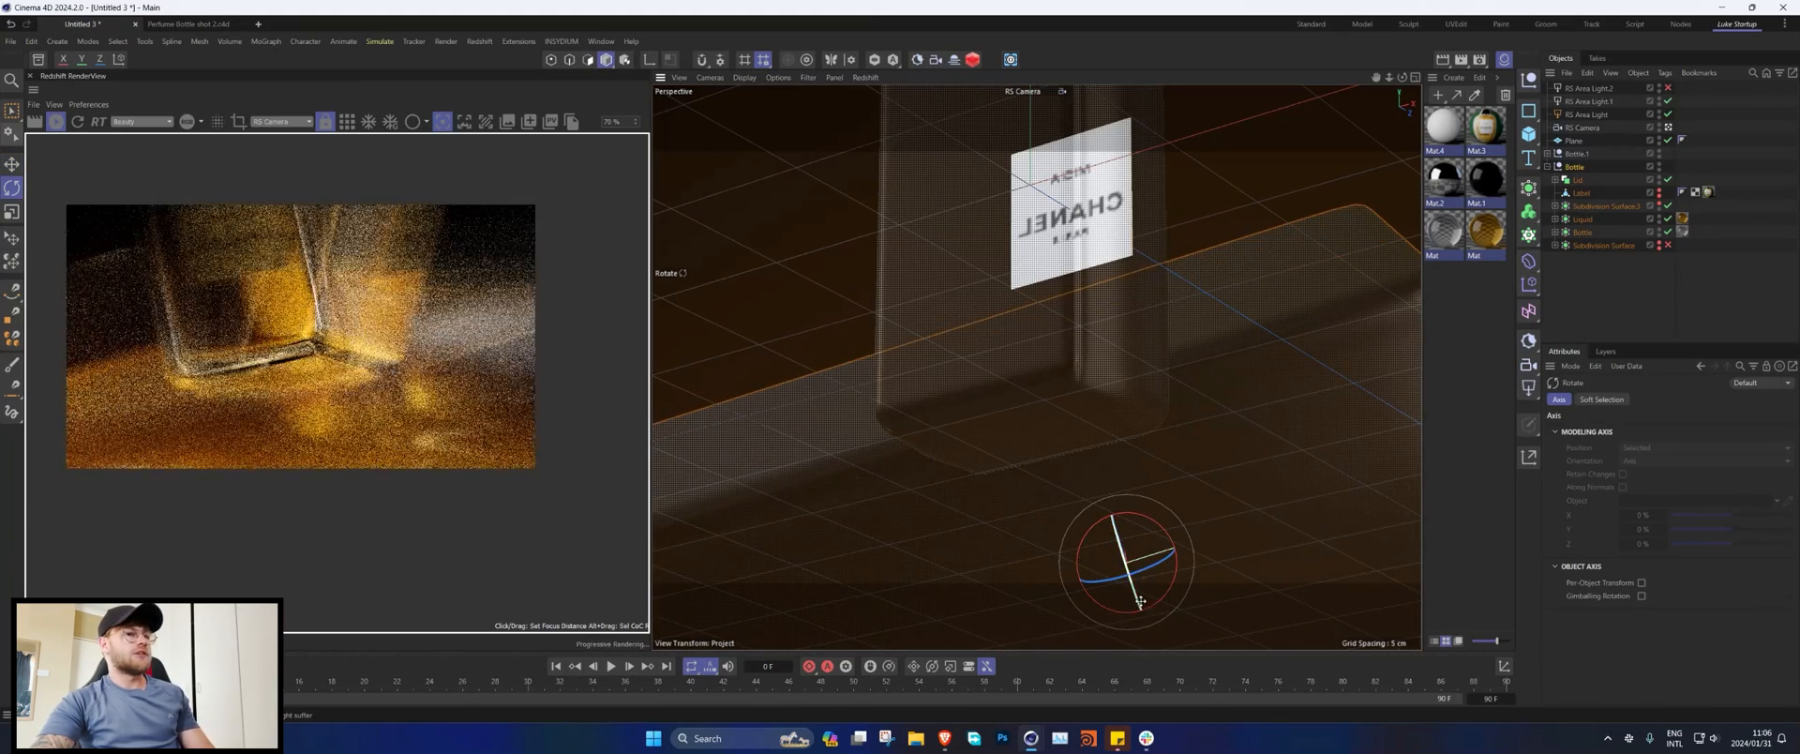
left_click_drag(1134, 586, 989, 397)
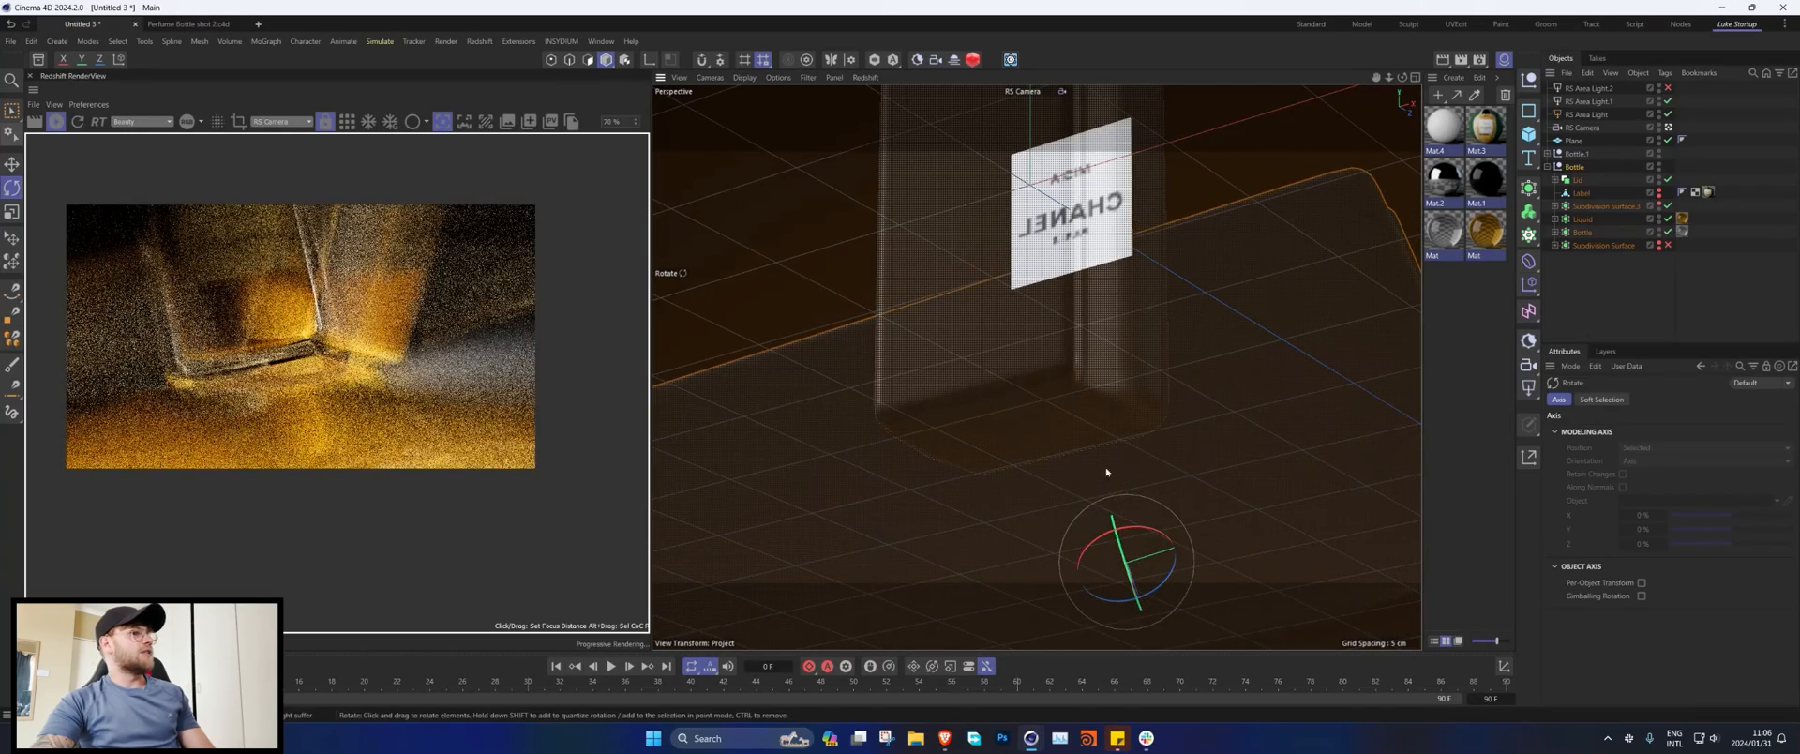
left_click_drag(1103, 536, 1093, 523)
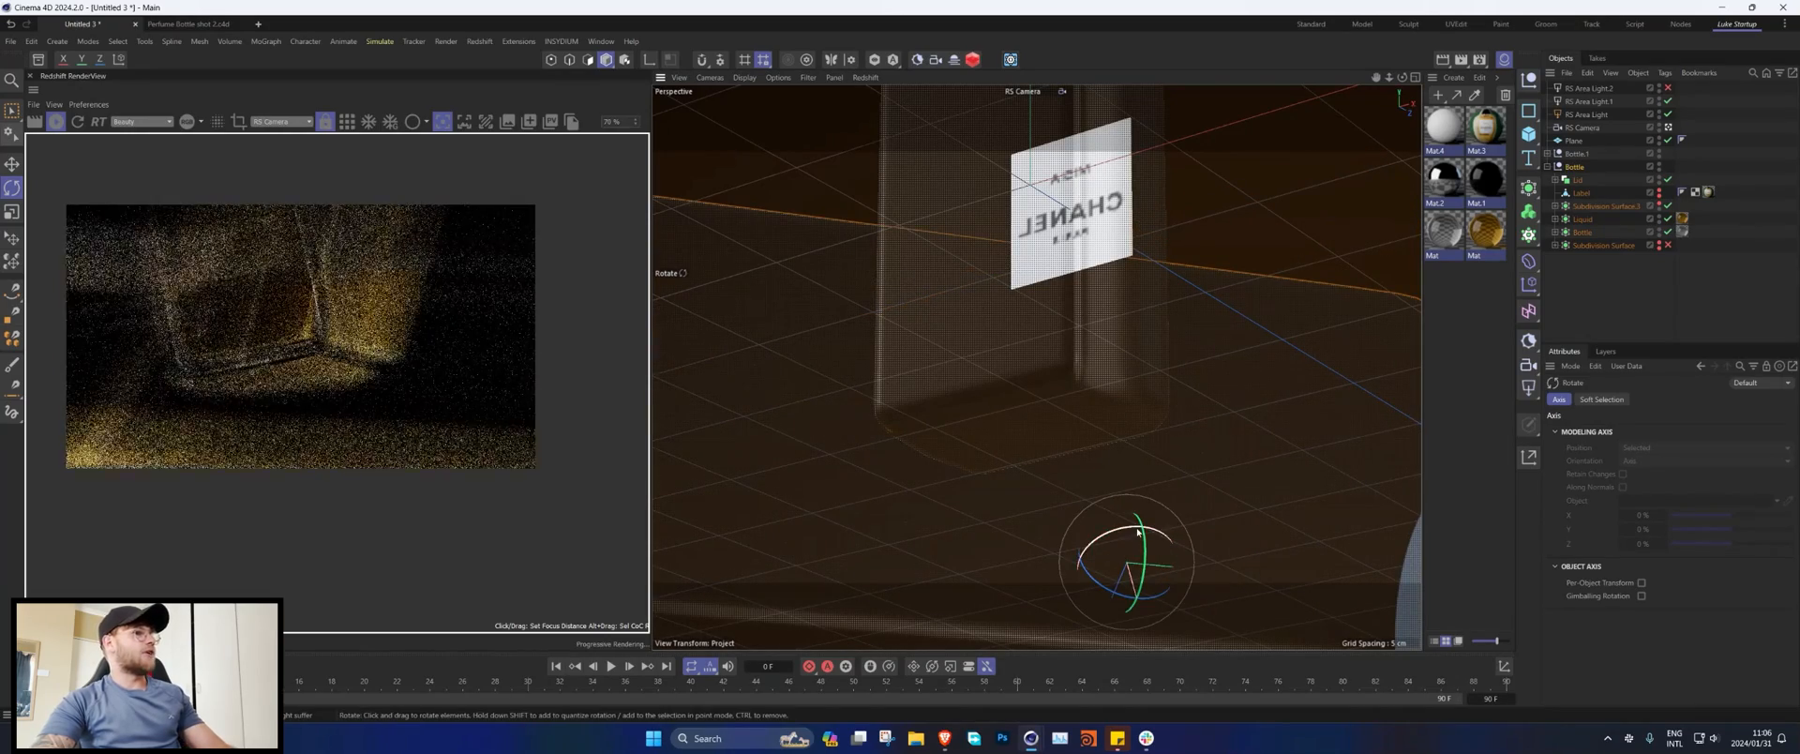
key("e")
left_click_drag(1105, 616, 1071, 698)
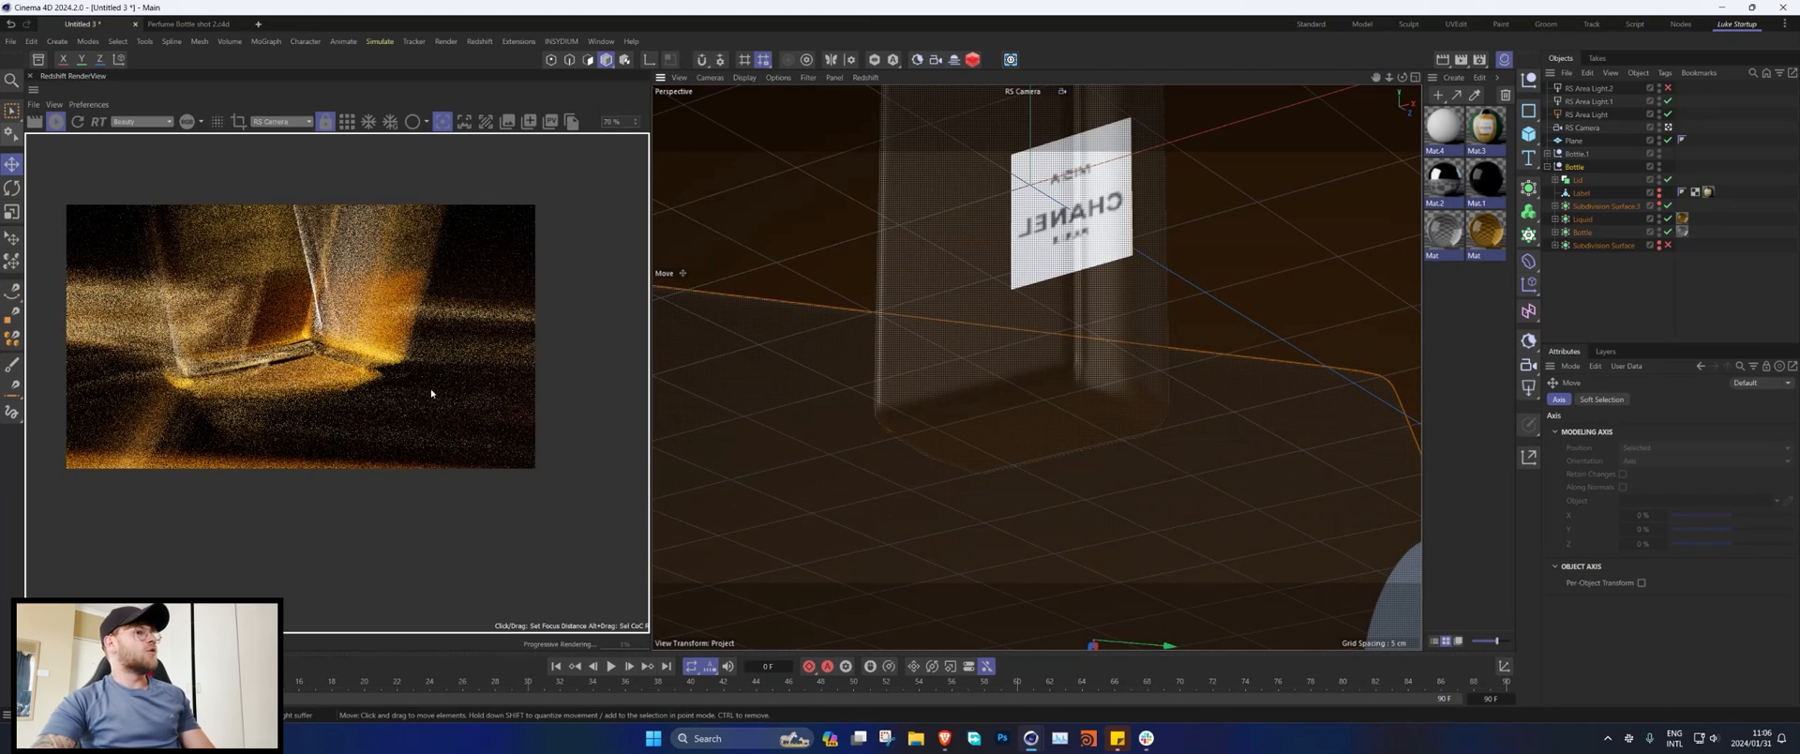
Step: Rotate the enlarged bottle copy in the free perspective view so its cap points the opposite way
middle_click(858, 421)
middle_click(1086, 299)
left_click_drag(1013, 312, 1238, 324, "alt")
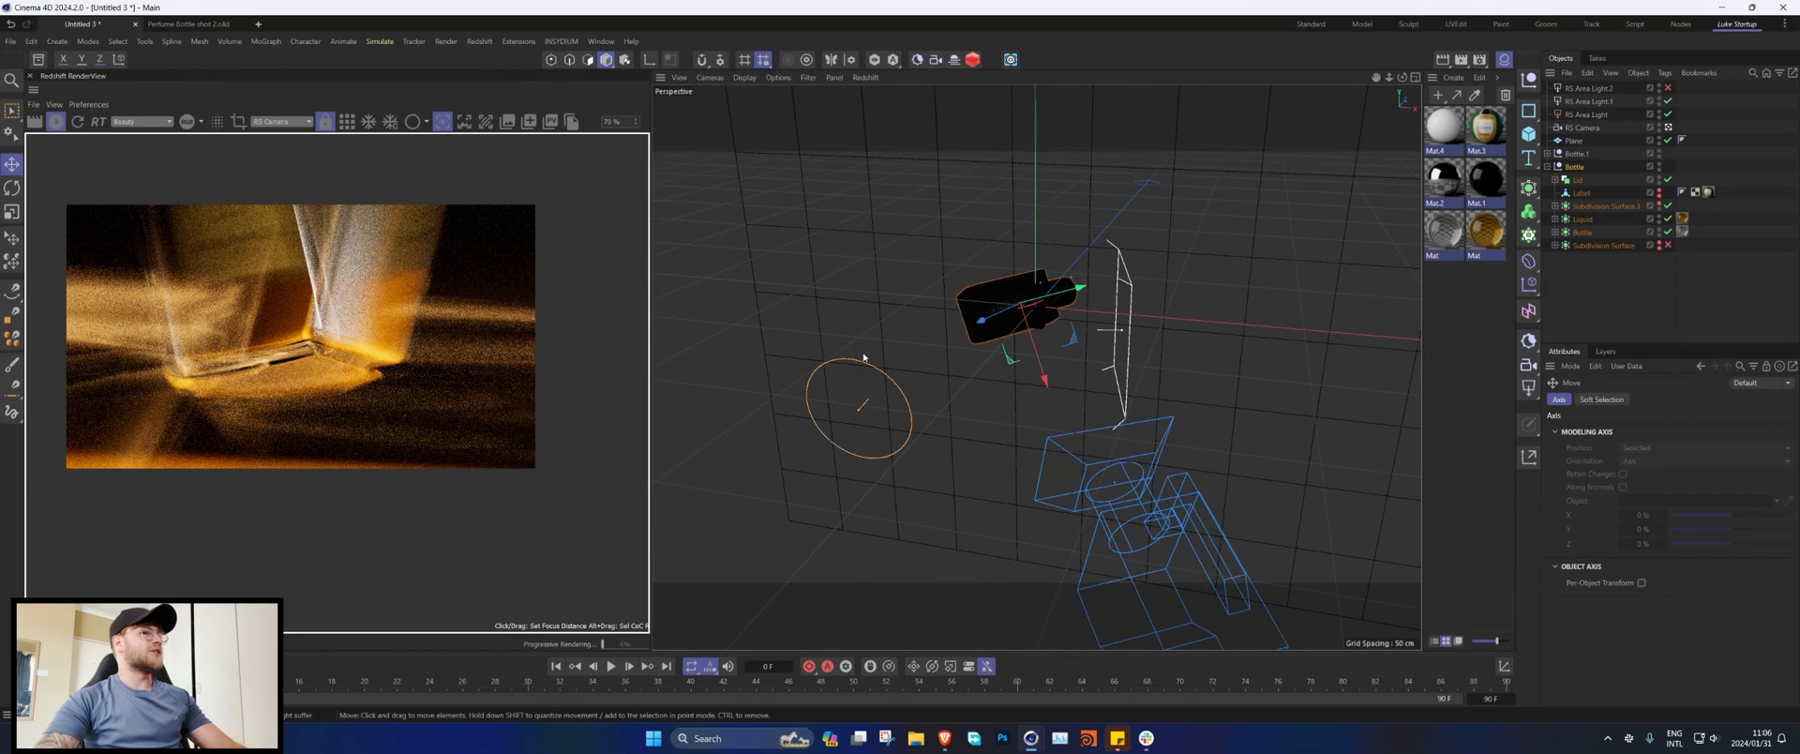
key("r")
mouse_move(1008, 305)
left_mouse_down()
mouse_move(978, 316)
mouse_move(992, 303)
left_mouse_up()
left_click_drag(1043, 319, 1043, 320)
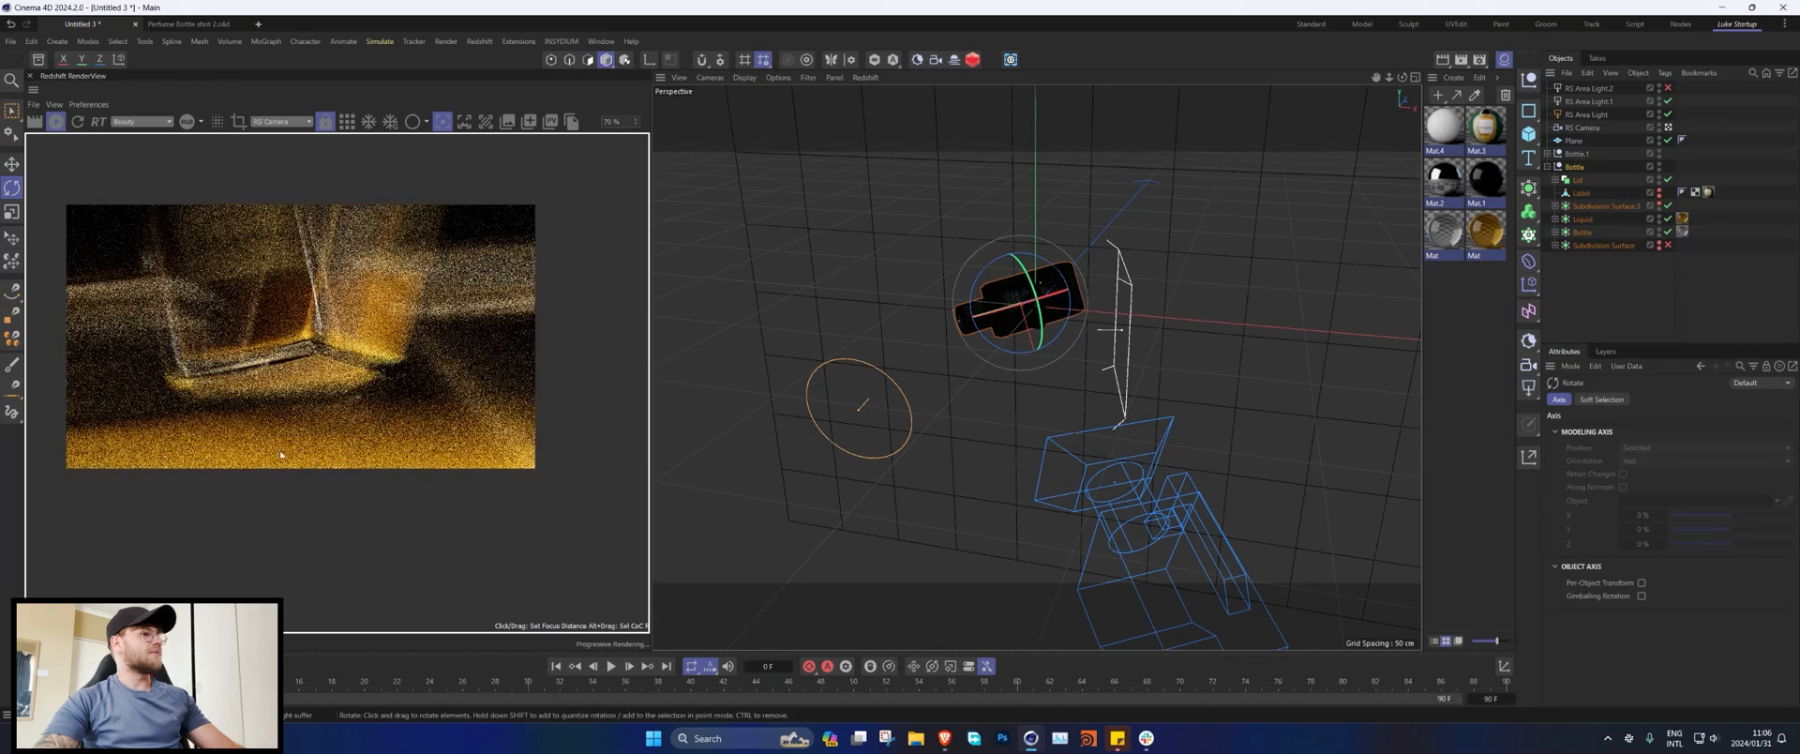
middle_click(832, 247)
middle_click(832, 247)
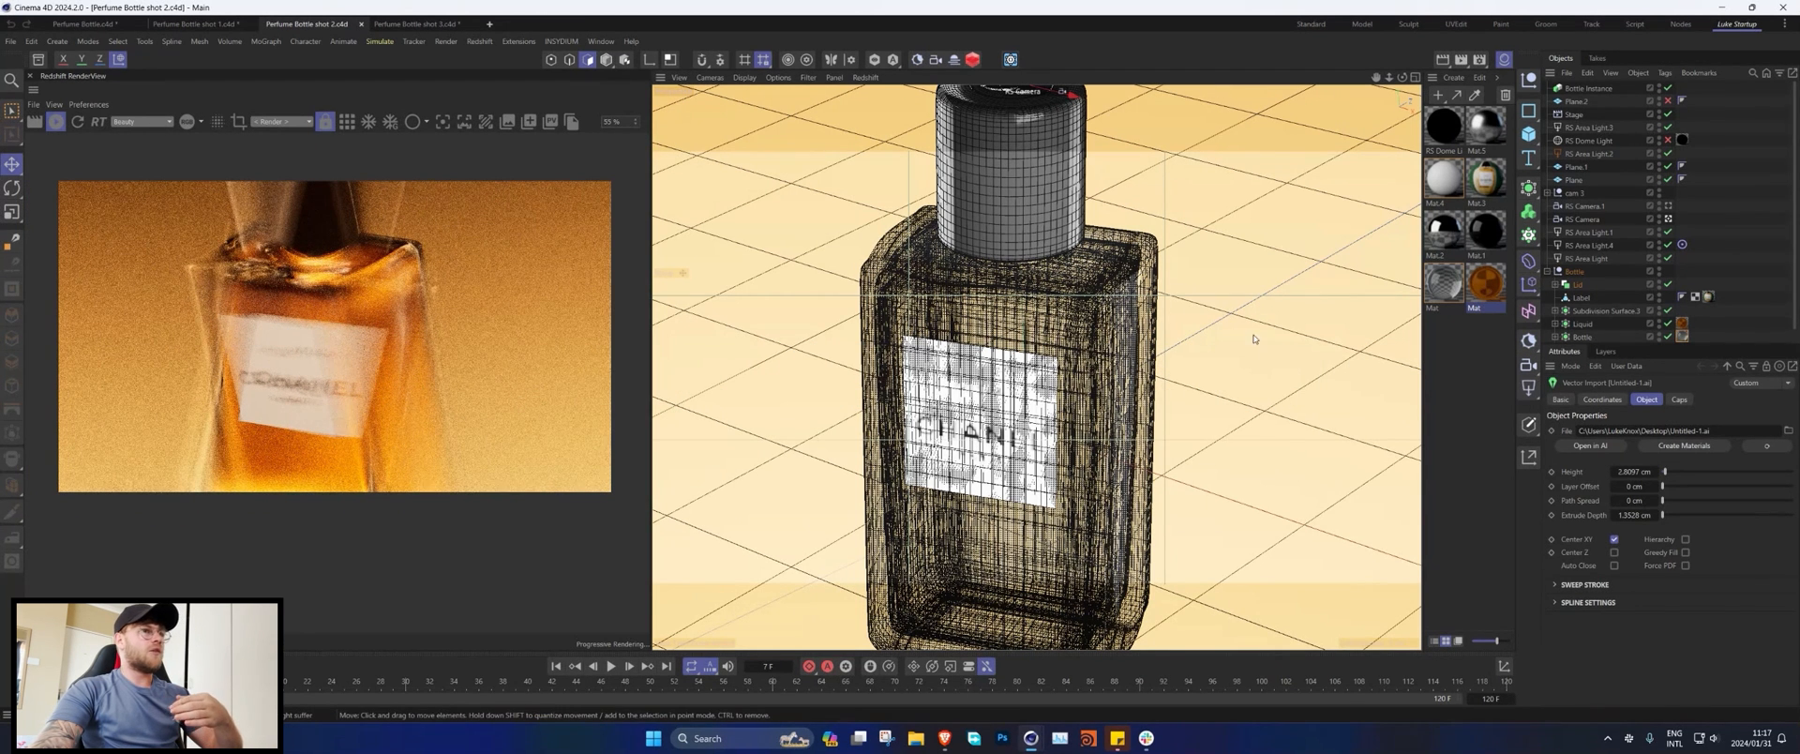
Step: Compare the Perfume Bottle shot 2.c4d render with the RS Camera's bokeh off and on, leaving it enabled
left_click(1547, 271)
left_click(1585, 219)
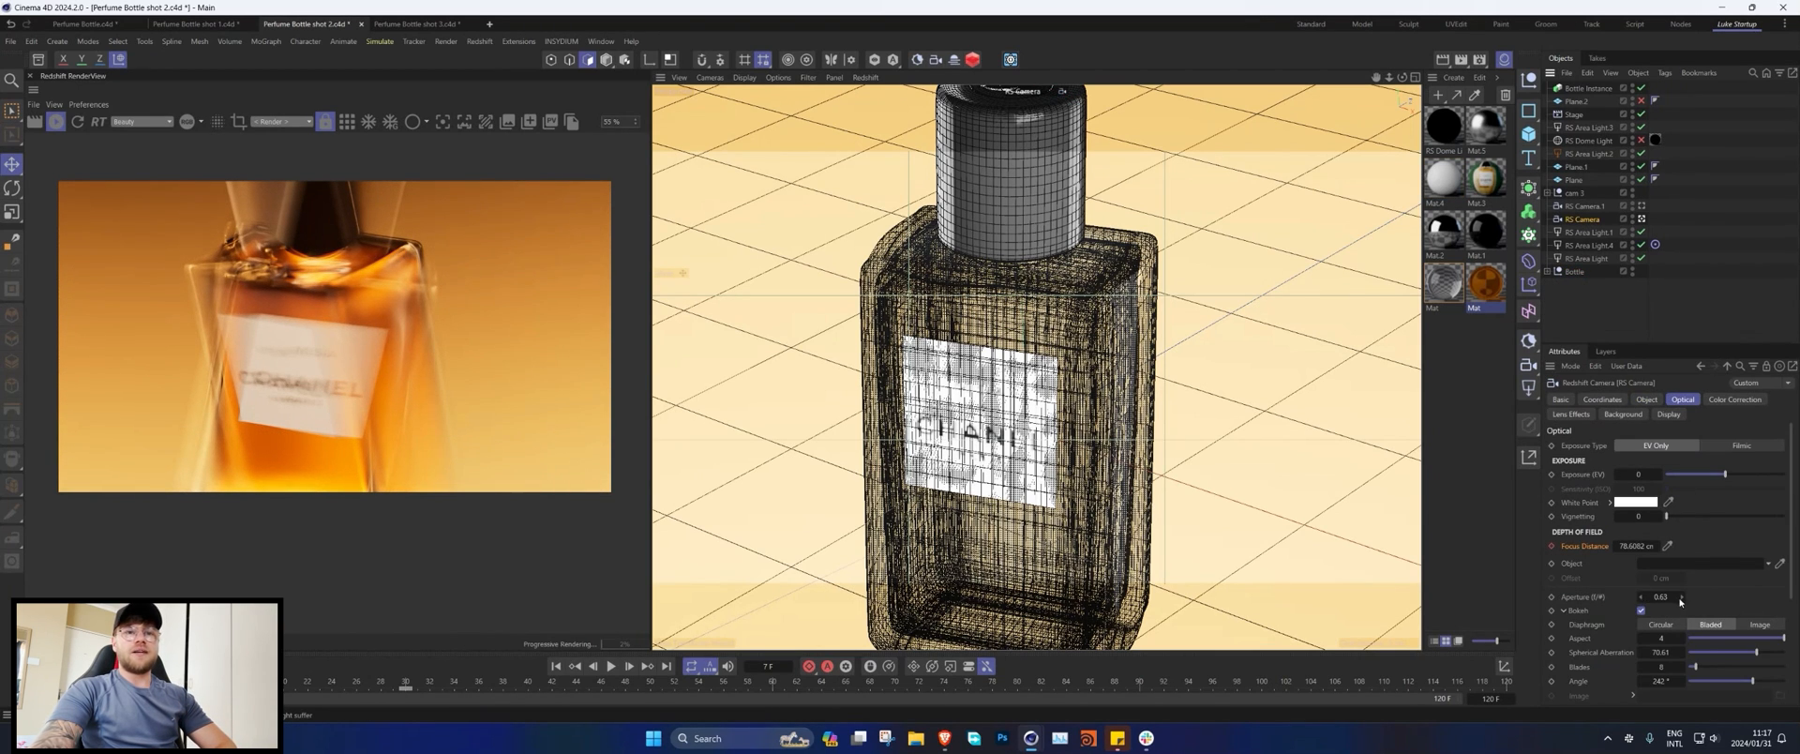
left_click(1640, 611)
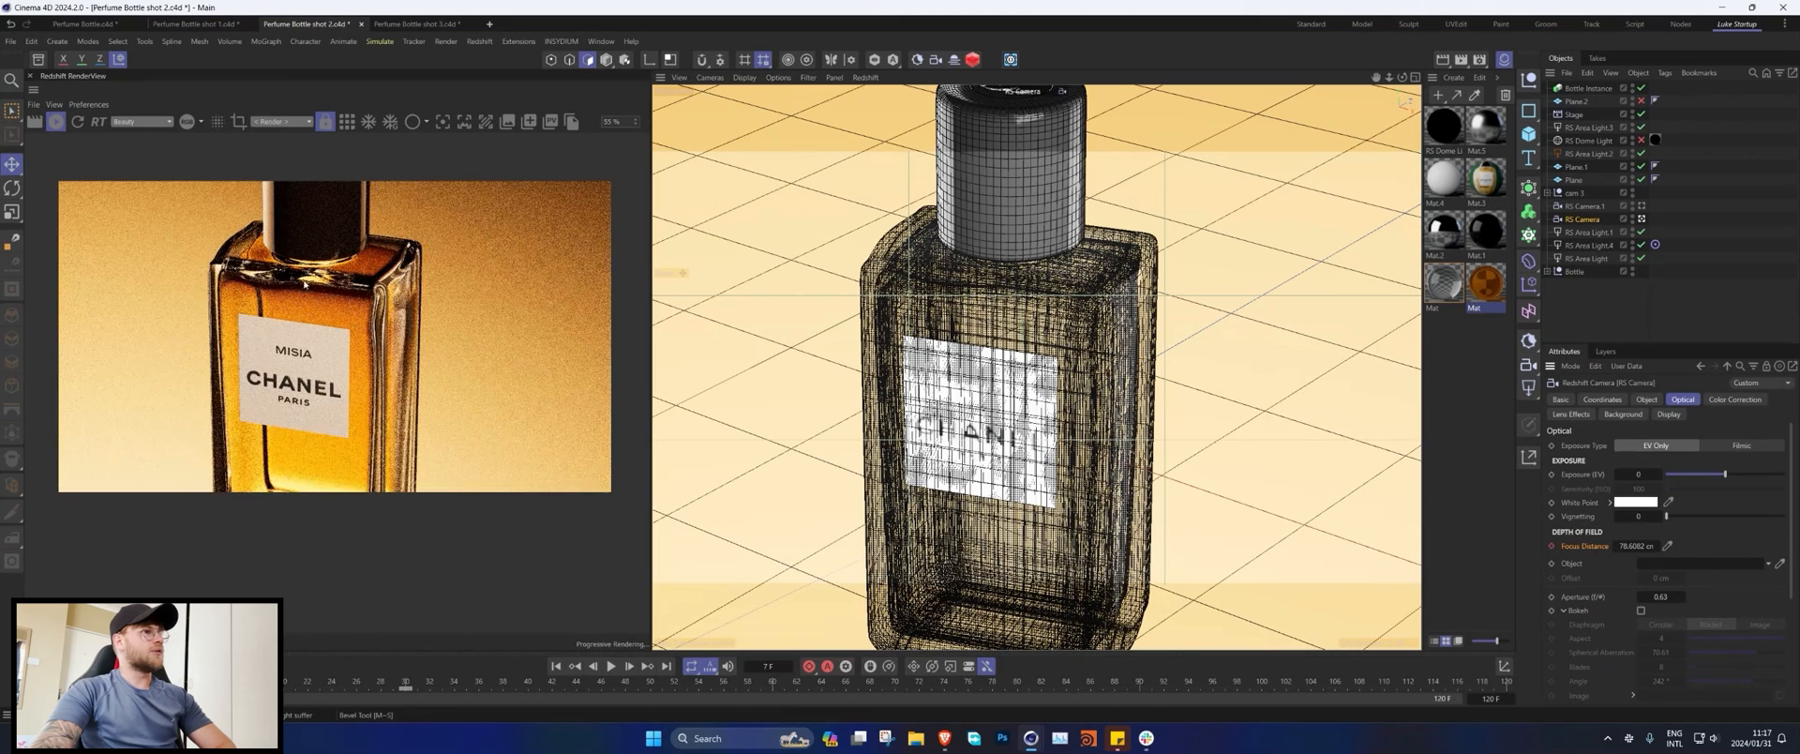
left_click(1641, 611)
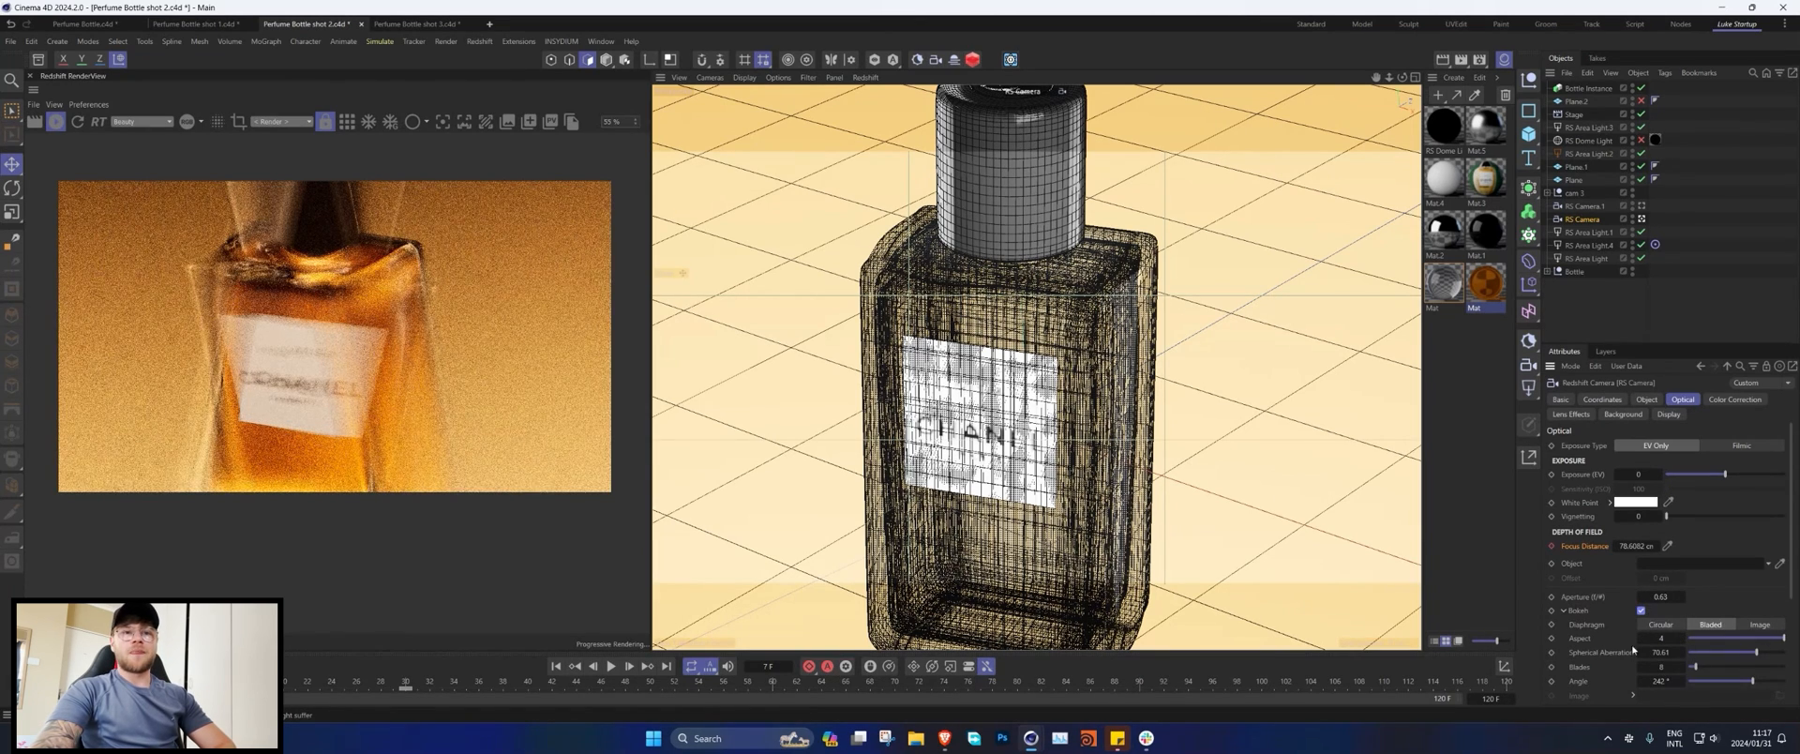
Step: Try bokeh aspect values of 0.01 and 1 on the RS Camera, and return the aspect to 4
double_click(1661, 637)
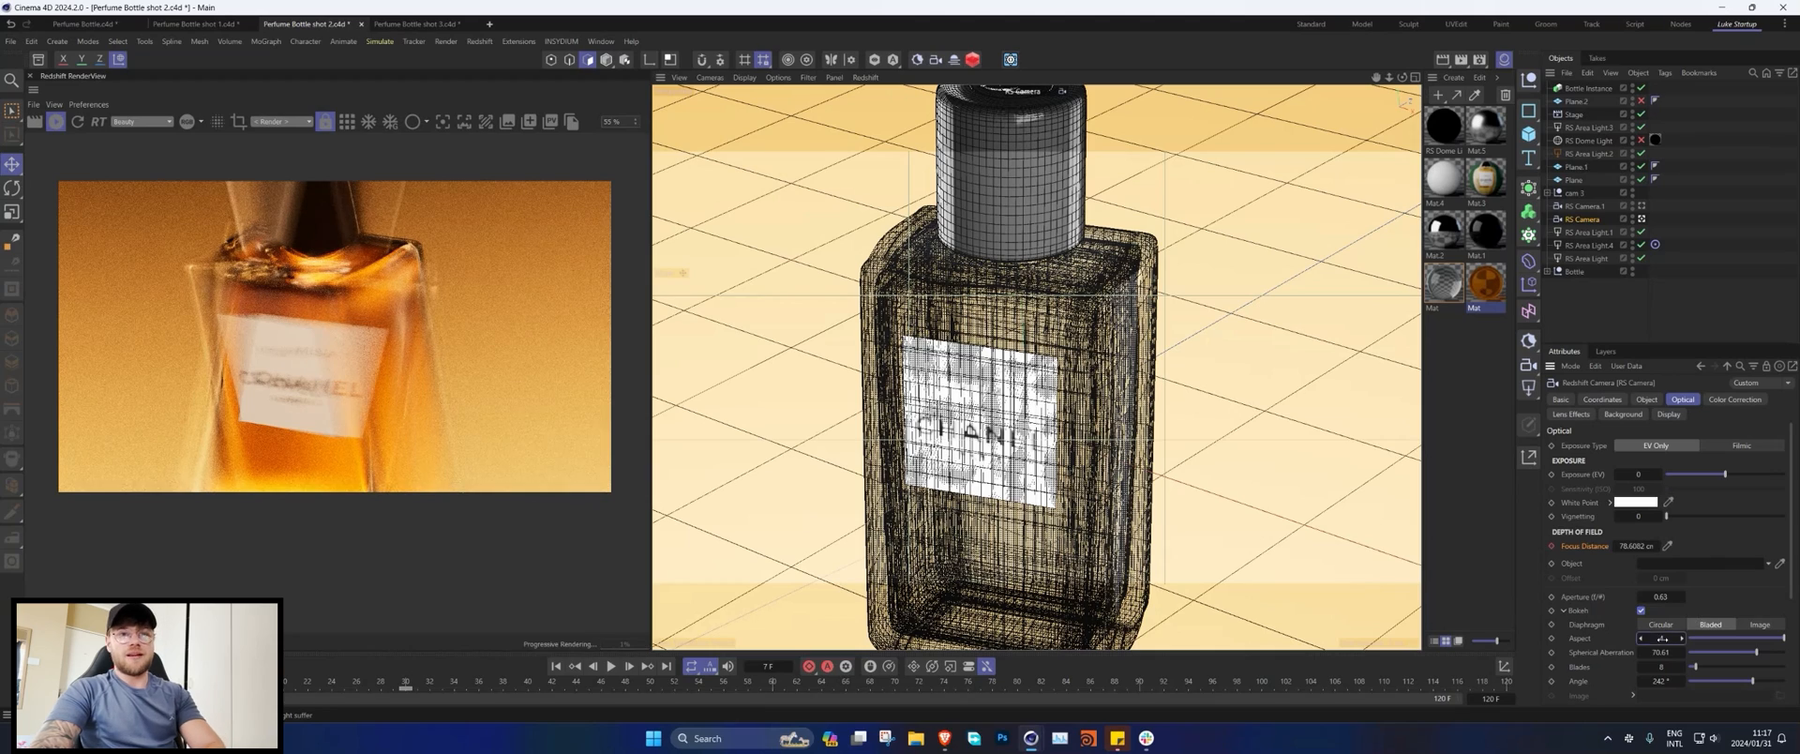
type("0.01")
key("Return")
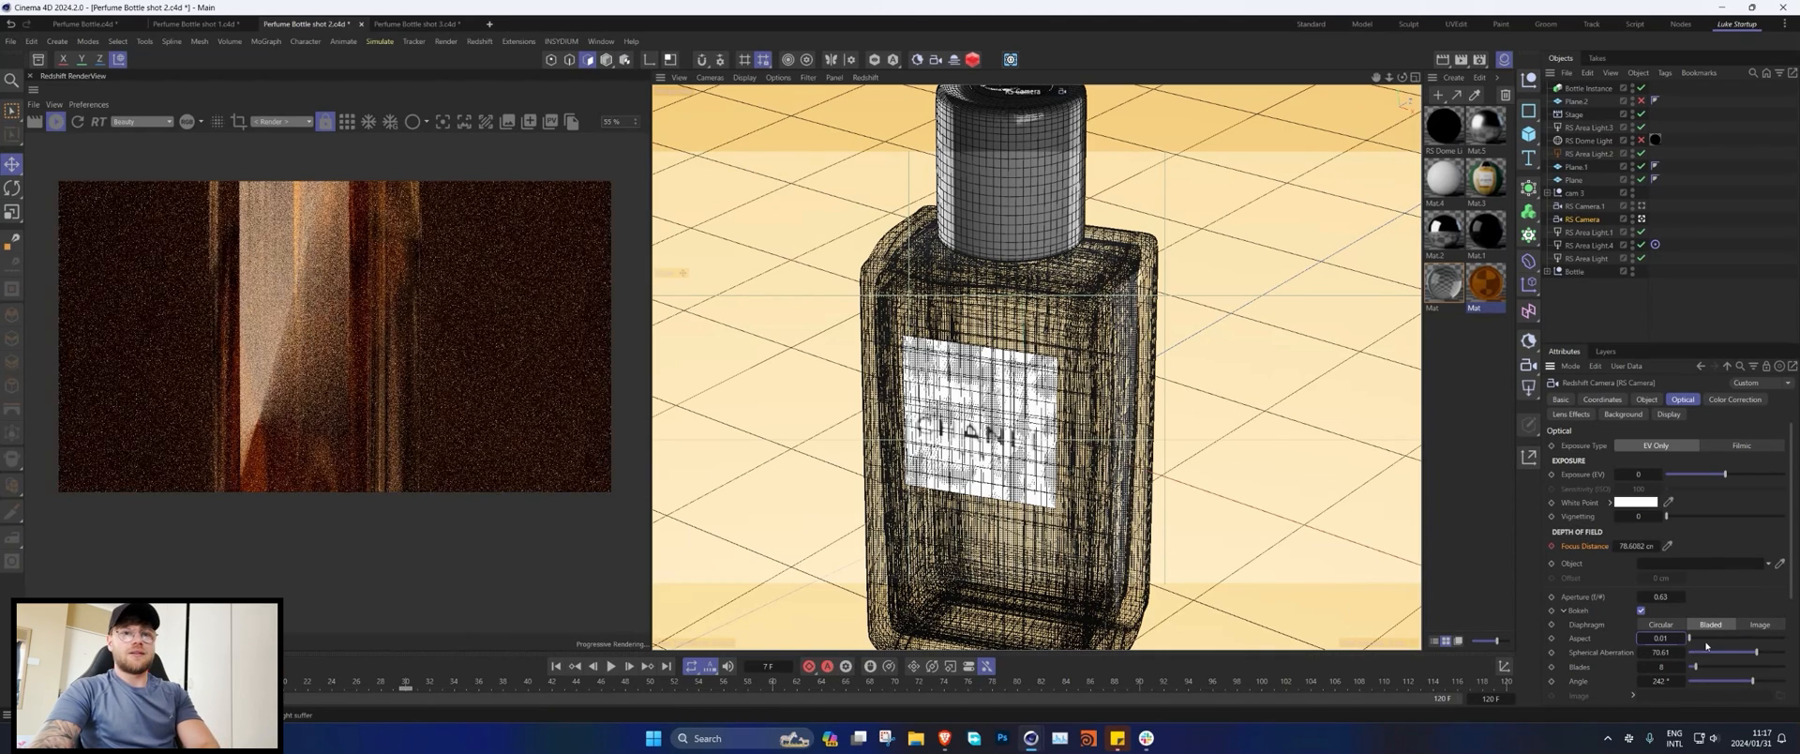
mouse_move(1691, 639)
left_mouse_down()
mouse_move(1728, 639)
mouse_move(1685, 640)
left_mouse_up()
double_click(1661, 638)
type("1")
key("Return")
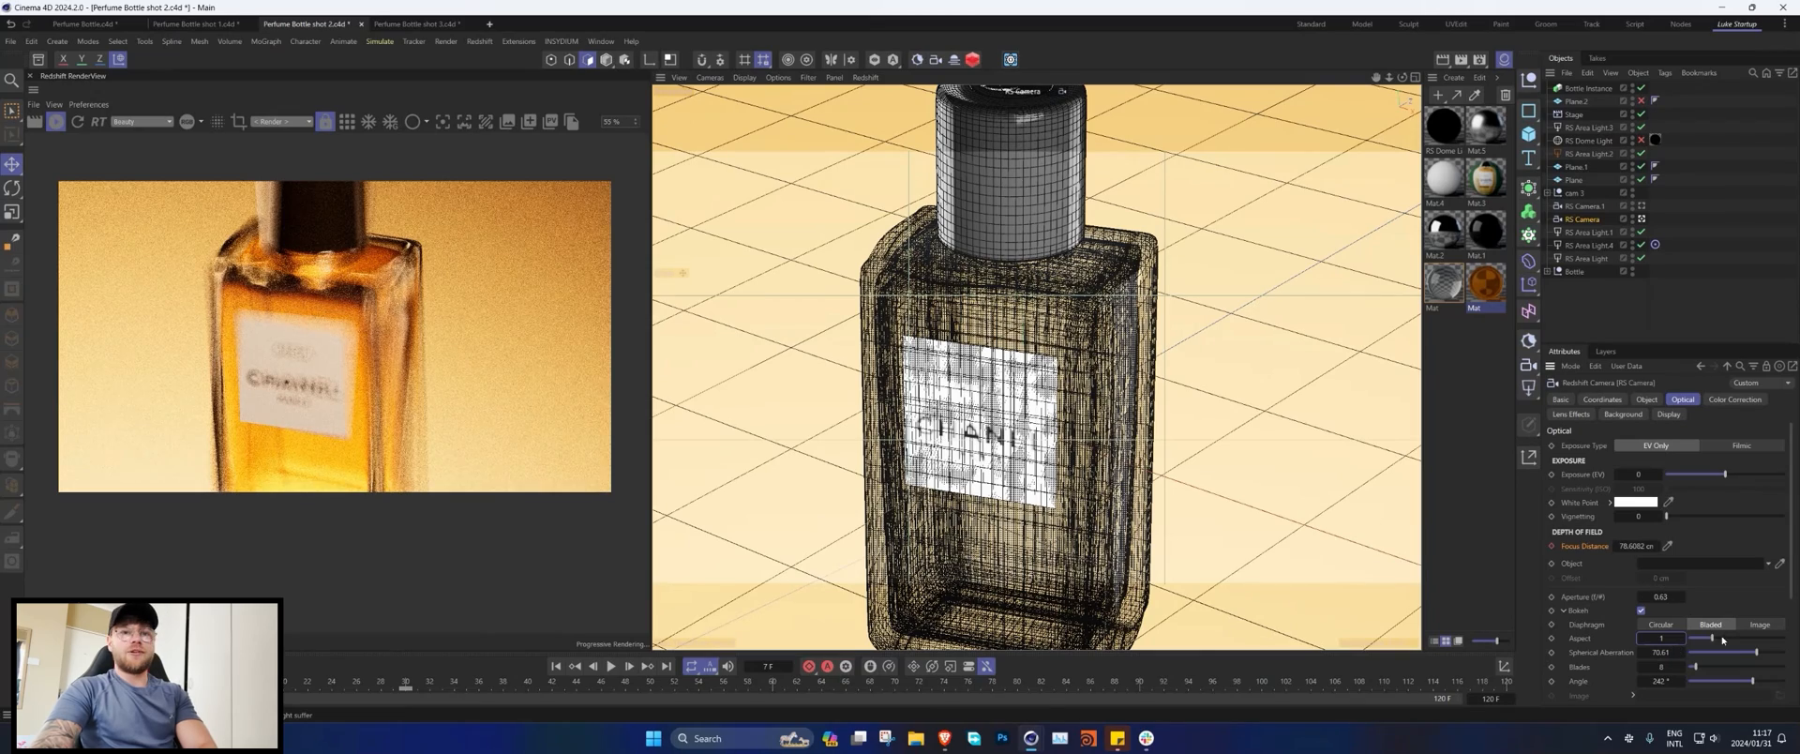
left_click_drag(1722, 640, 1784, 639)
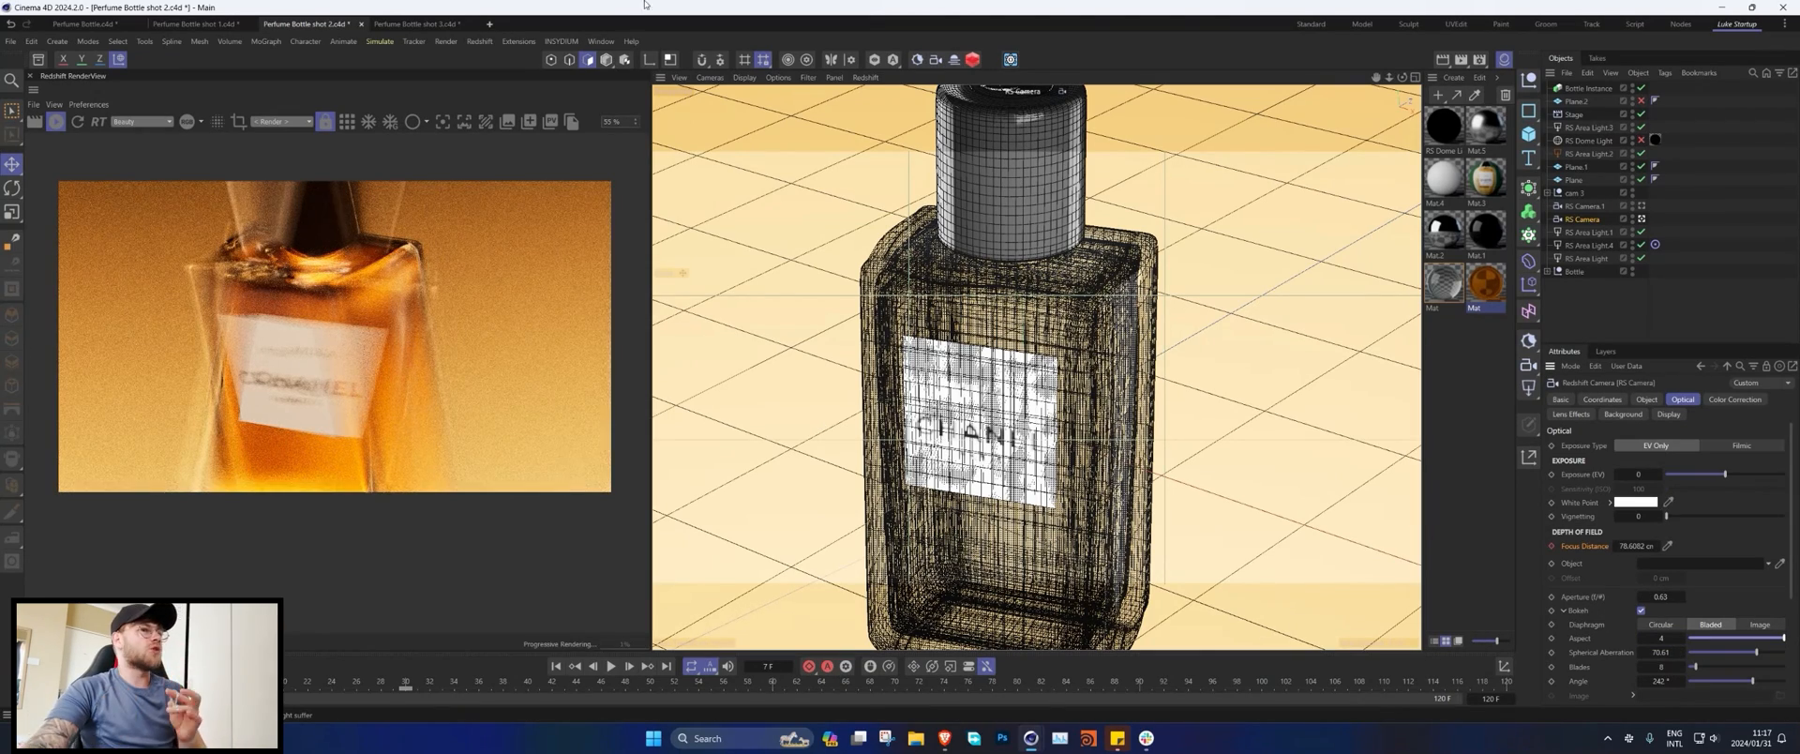
Step: Preview the bottle animation at frame 27, at the first frame, and through to frame 30
left_click(365, 679)
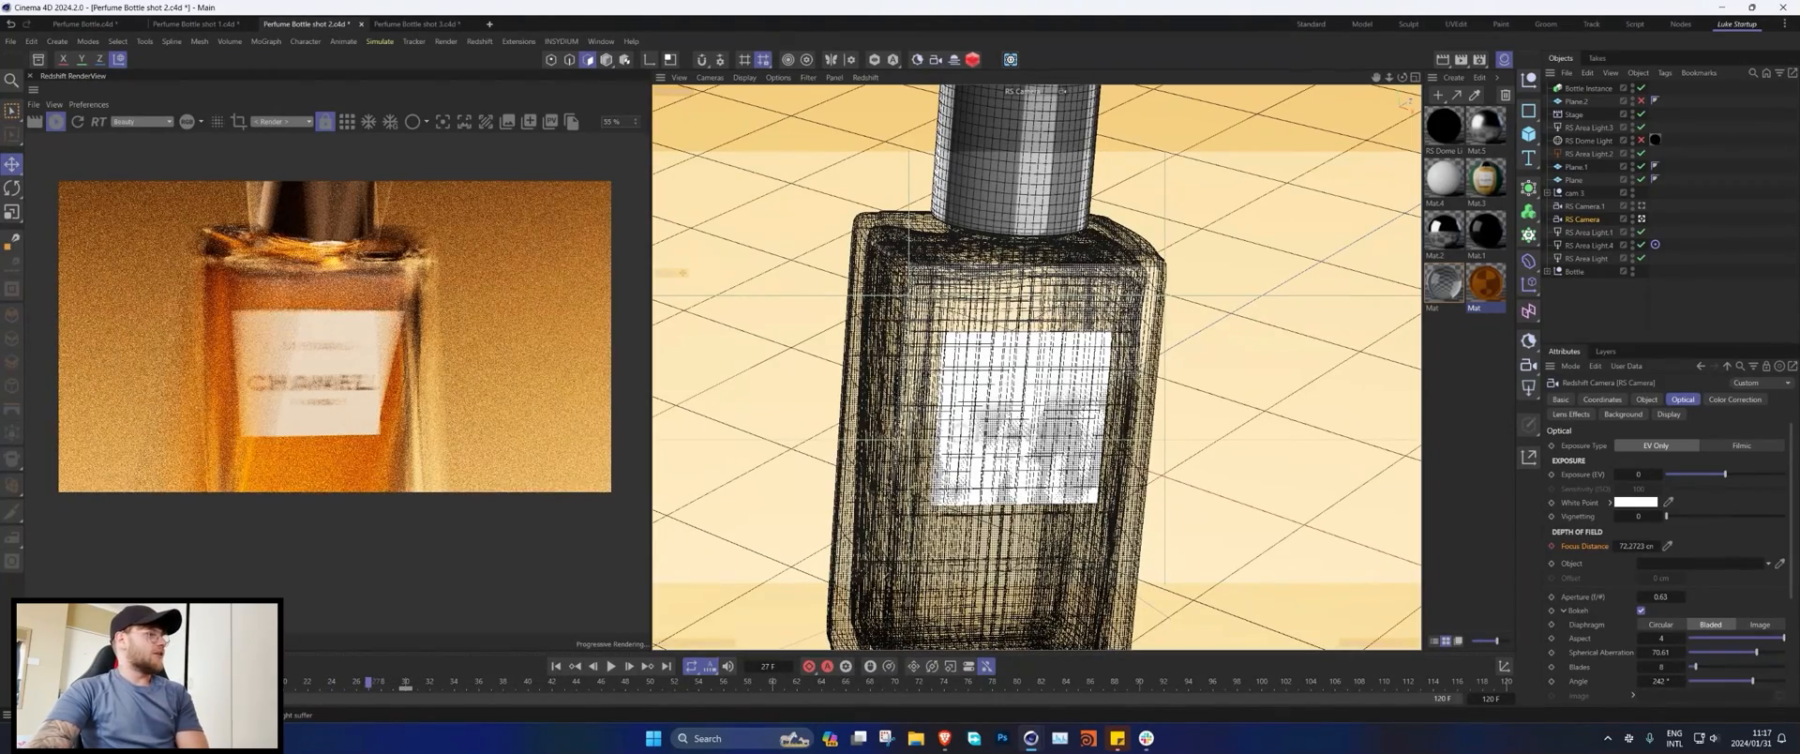
key("shift+f")
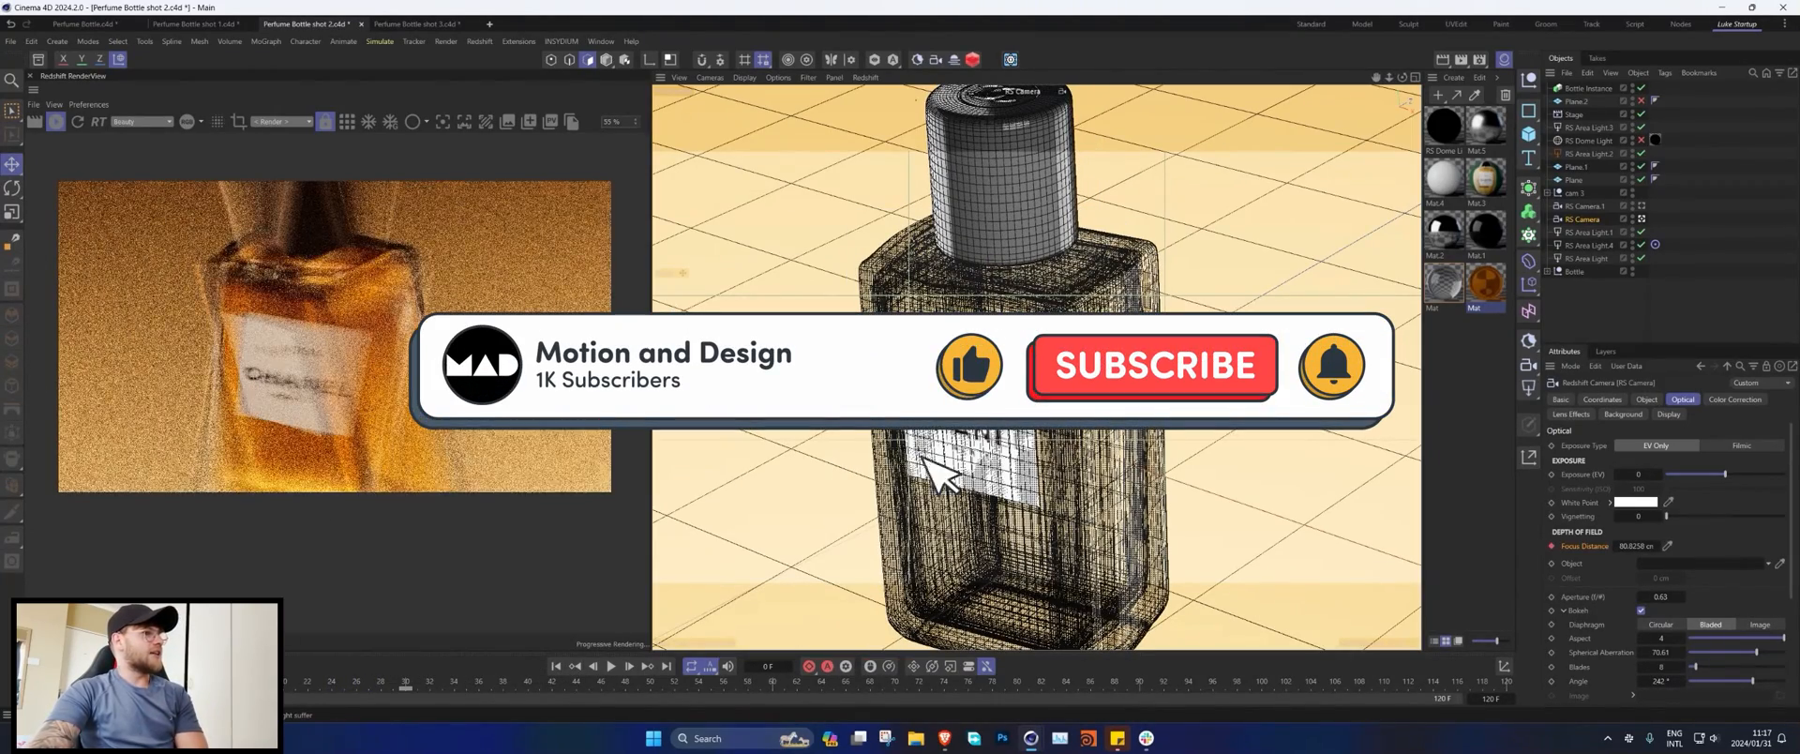
left_click_drag(39, 682, 405, 682)
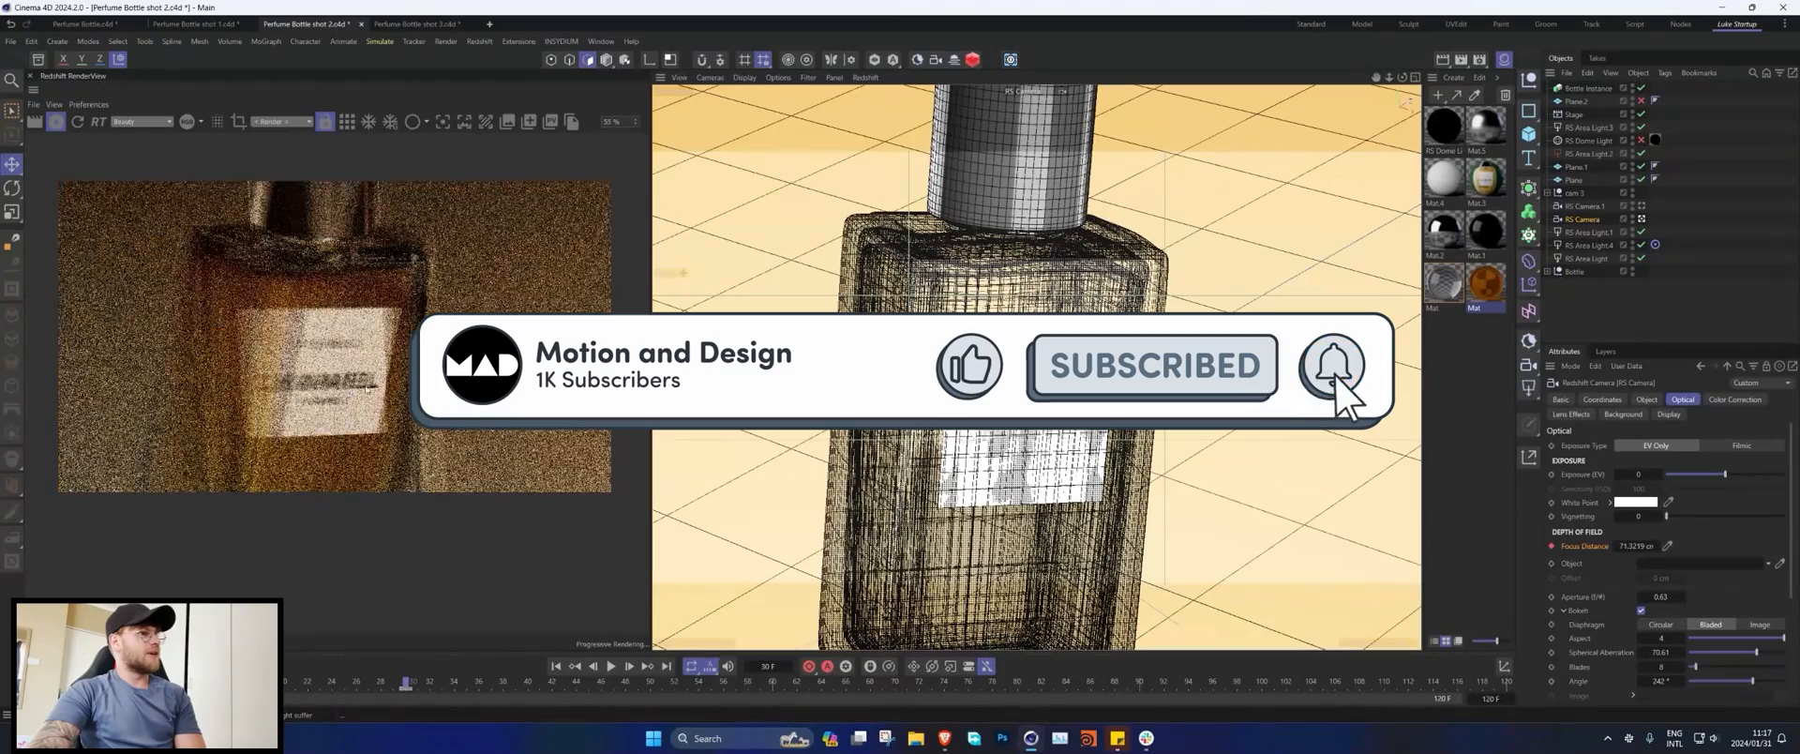